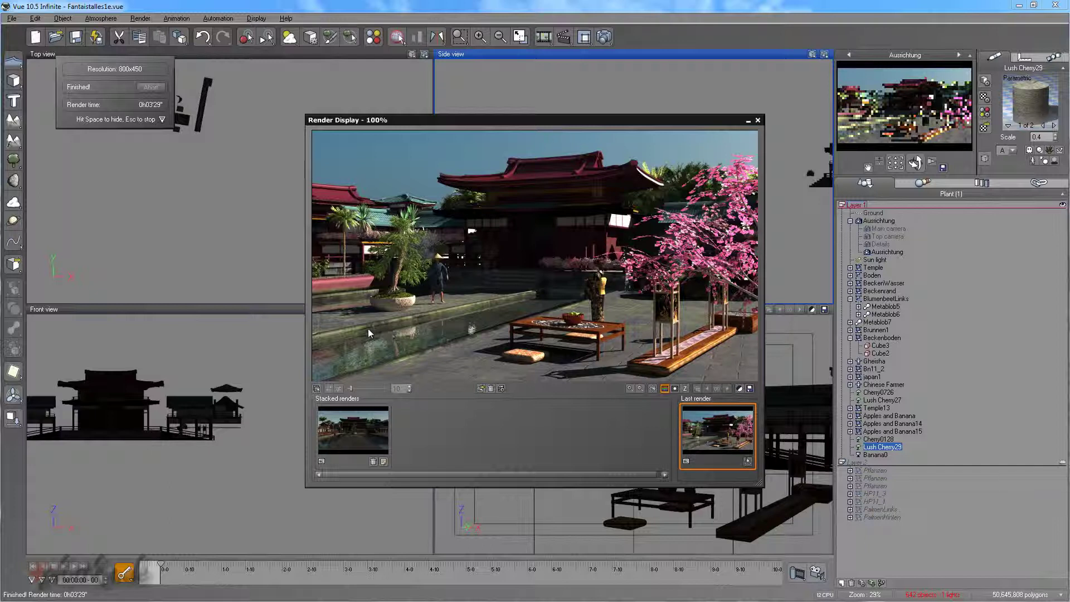
# Dismiss the finished render and view the advanced options of the Ausrichtung camera without changing them
pyautogui.click(758, 121)
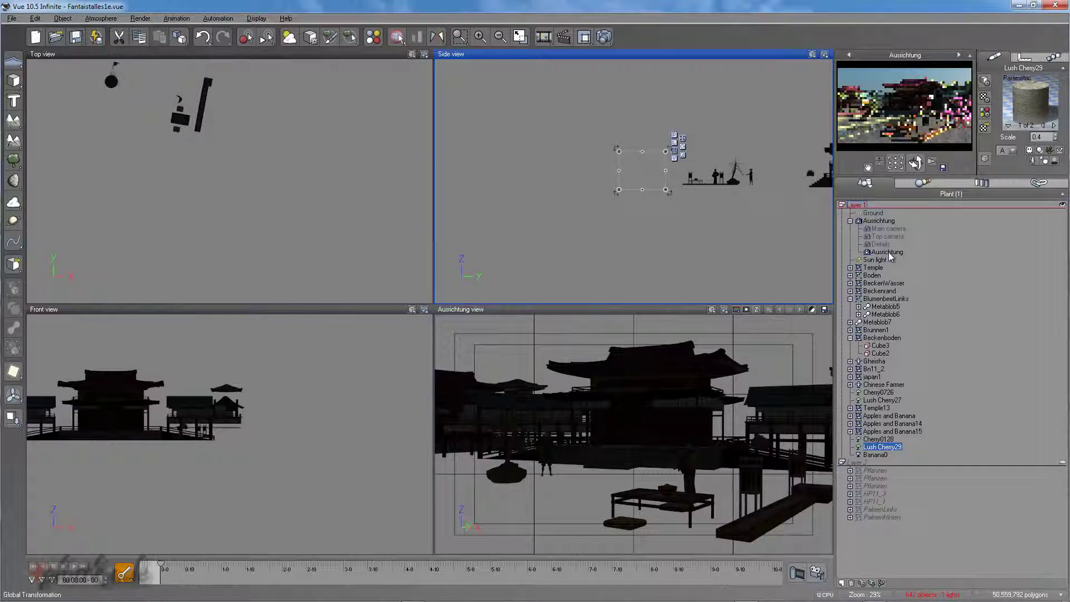
pyautogui.click(891, 252)
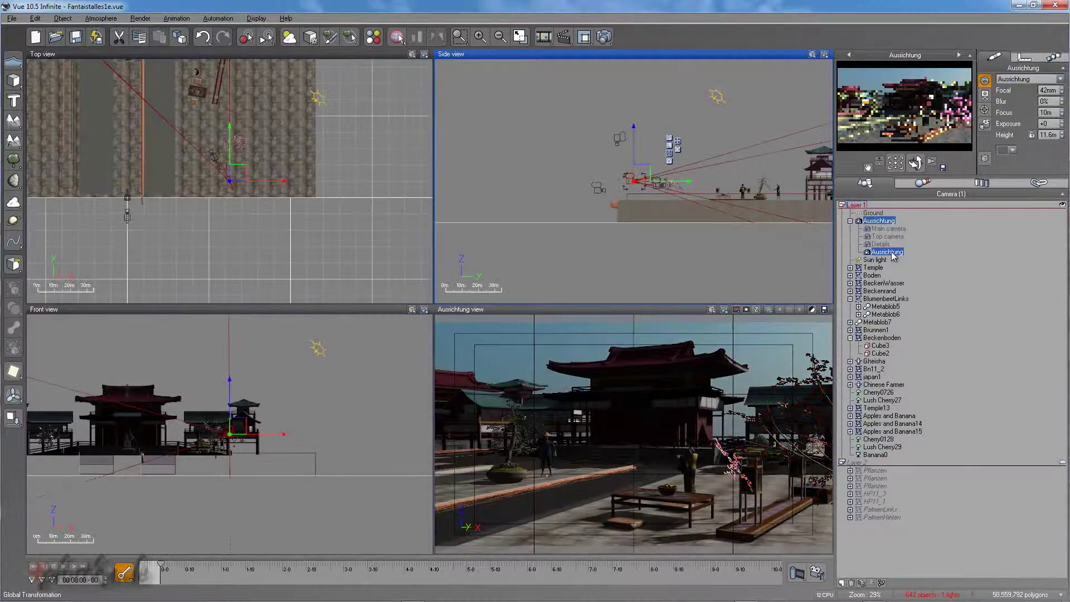
pyautogui.doubleClick(892, 253)
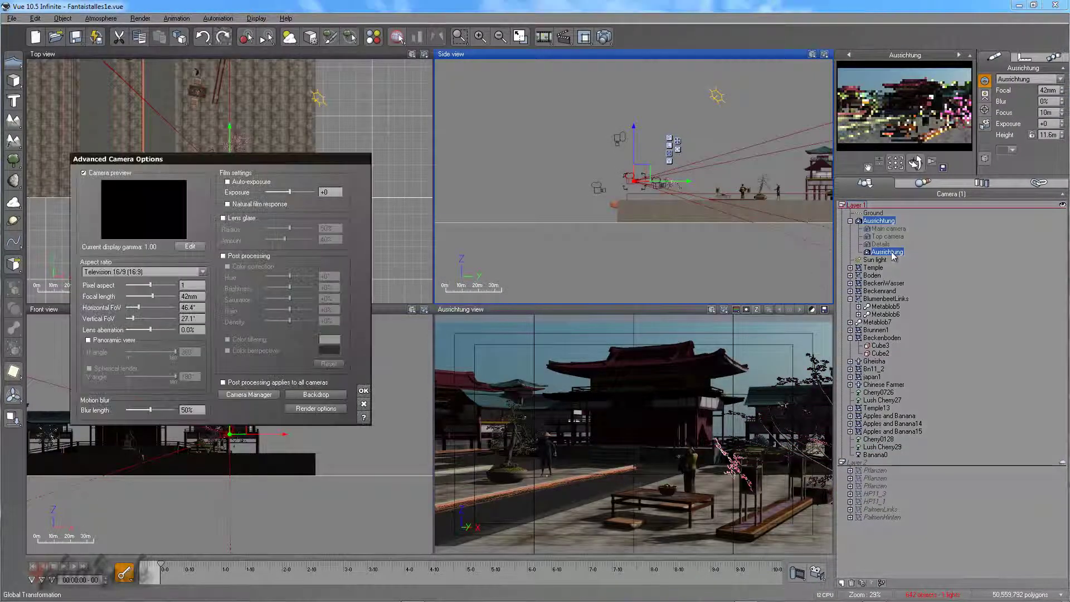
pyautogui.click(364, 408)
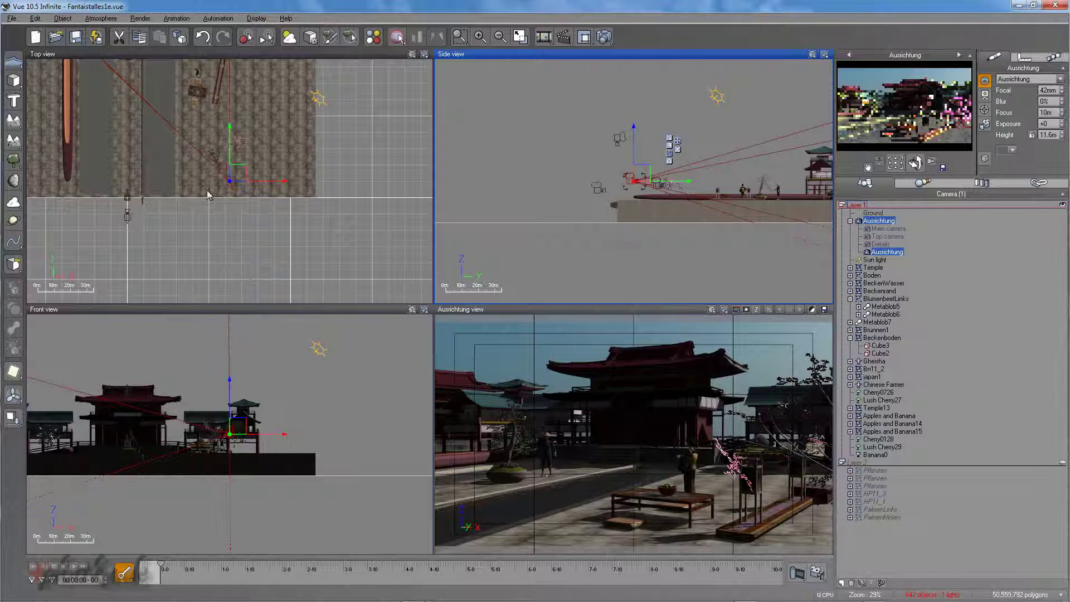
# Examine the Ausrichtung camera's placement in the top view and display its position values
pyautogui.moveTo(335, 132); pyautogui.dragTo(356, 218, button='right')
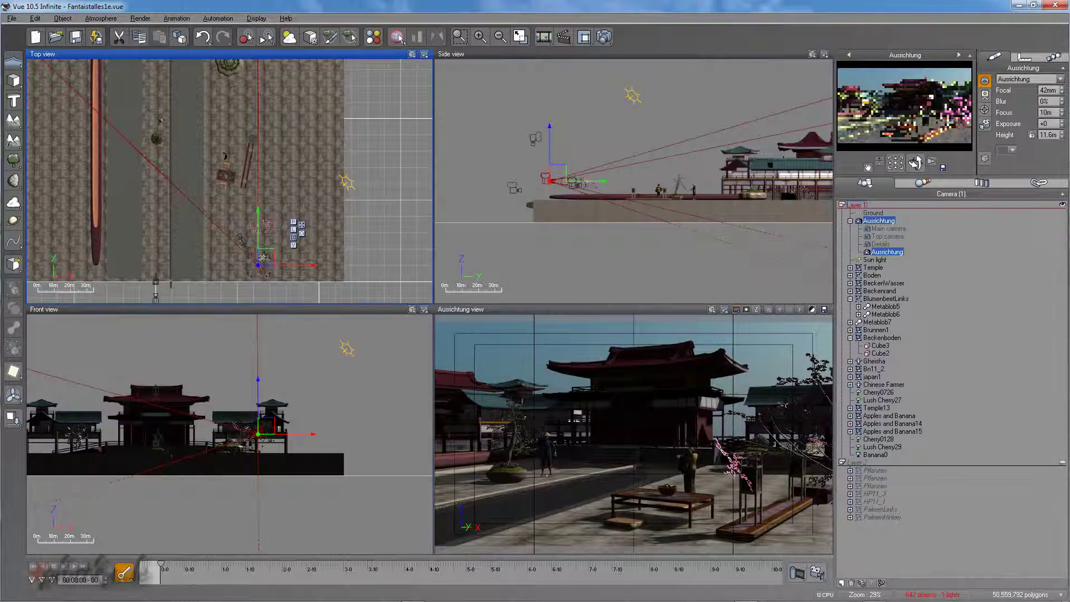
pyautogui.moveTo(368, 149); pyautogui.dragTo(361, 185, button='right')
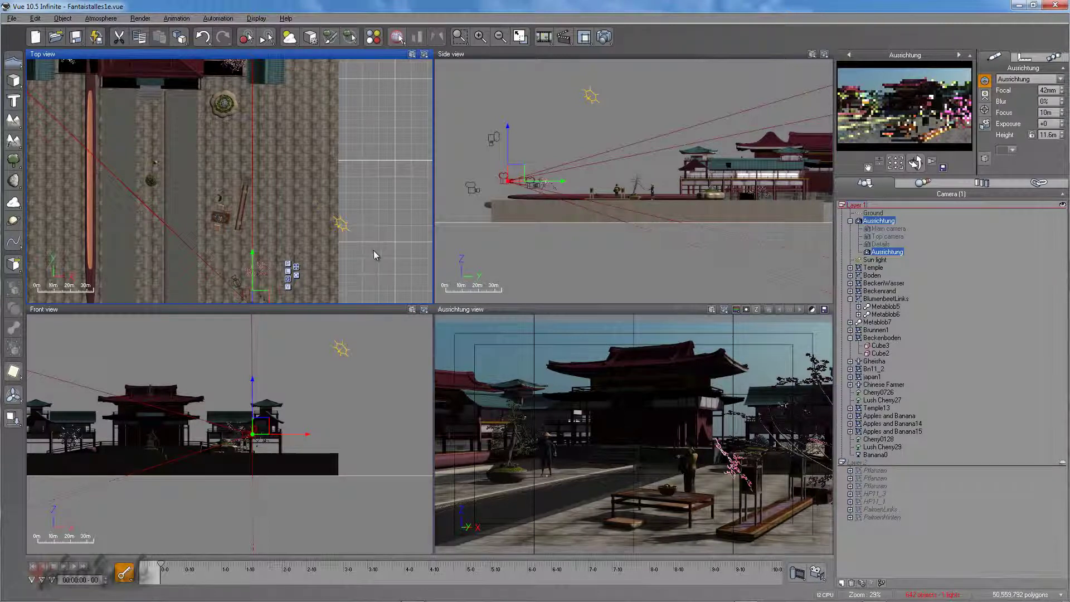
pyautogui.moveTo(374, 255); pyautogui.dragTo(354, 191, button='right')
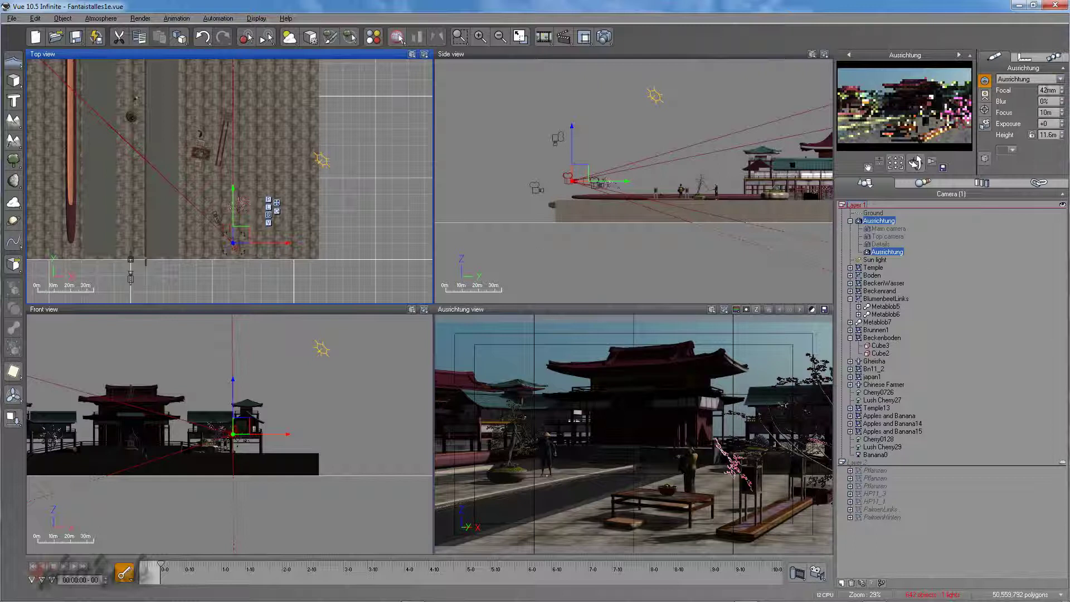
pyautogui.click(1053, 90)
pyautogui.click(1020, 58)
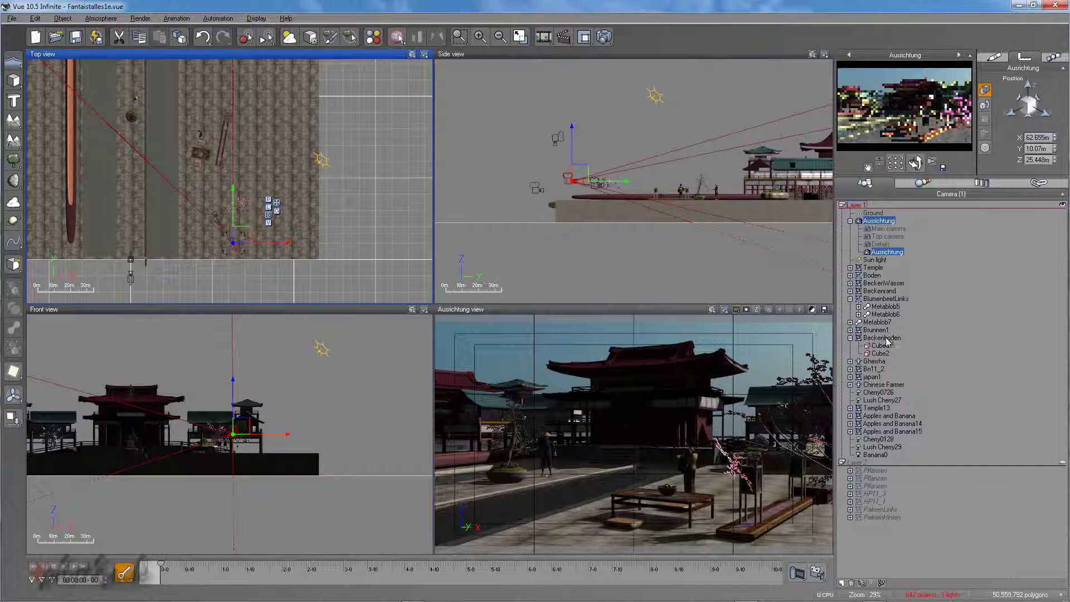
# Select the Gheisha figure and examine its skeleton up close in the orthographic views
pyautogui.click(883, 363)
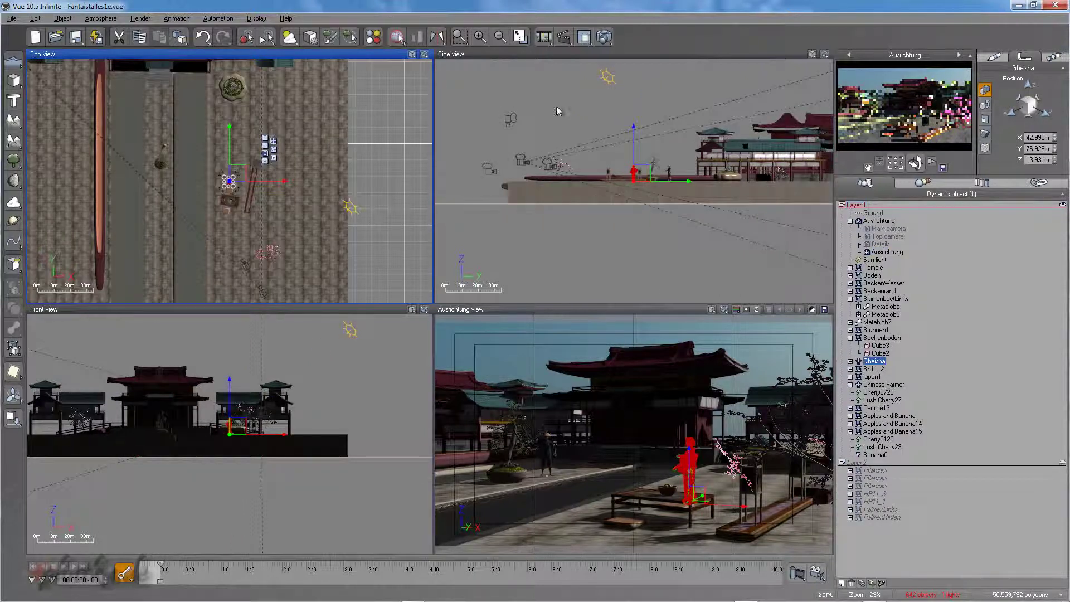
pyautogui.scroll(6, 598, 203)
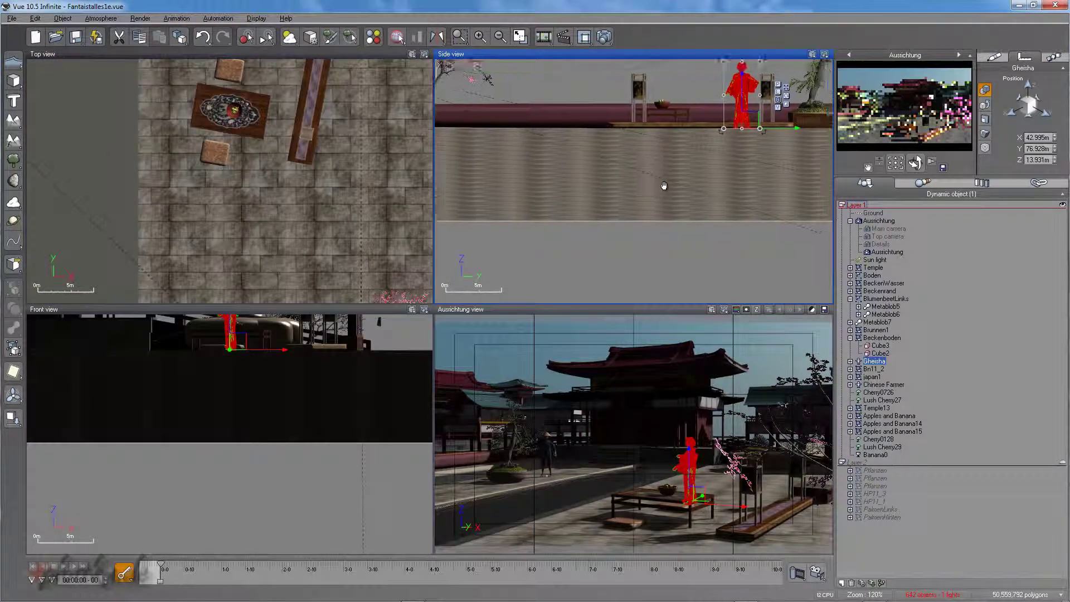
pyautogui.click(872, 362)
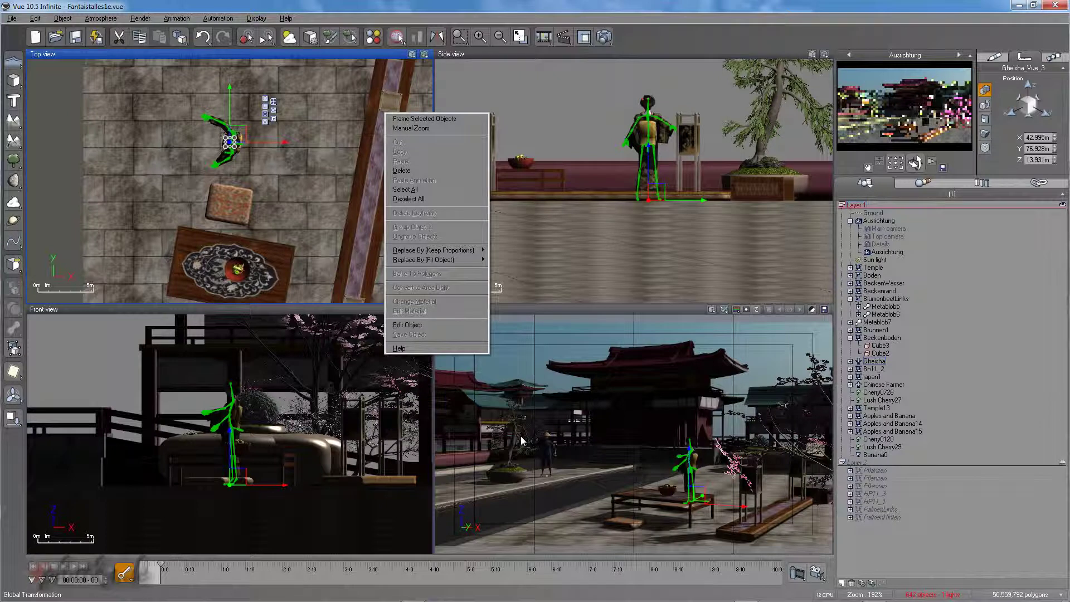
pyautogui.click(554, 119)
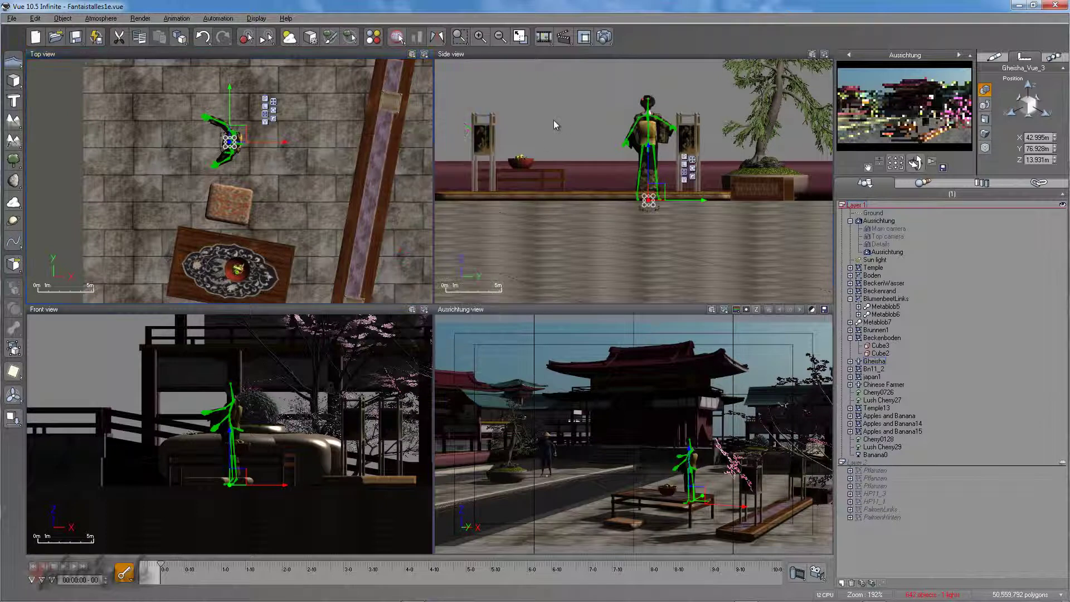
pyautogui.click(225, 124)
pyautogui.scroll(5, 243, 152)
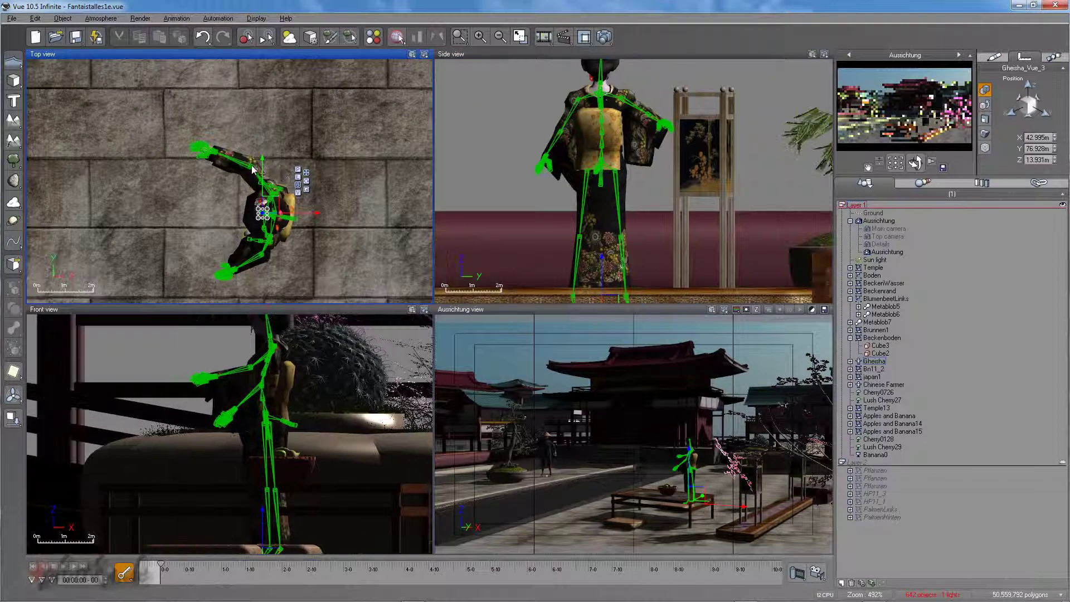
# Select the Gheisha's right forearm bone and look through the figure's bone hierarchy down to the pelvis, then collapse it
pyautogui.click(252, 168)
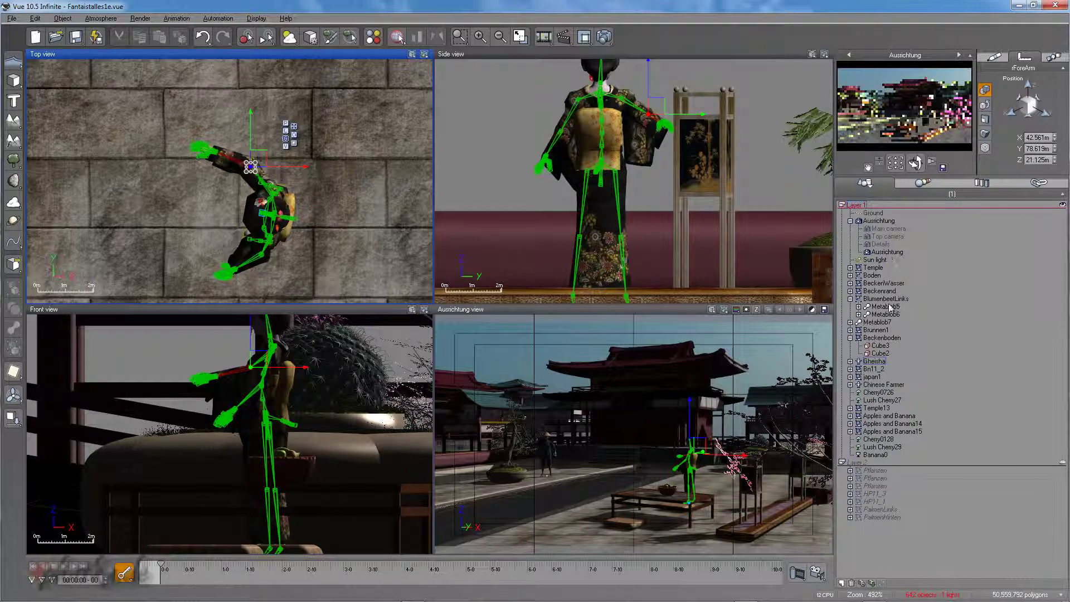
pyautogui.click(850, 361)
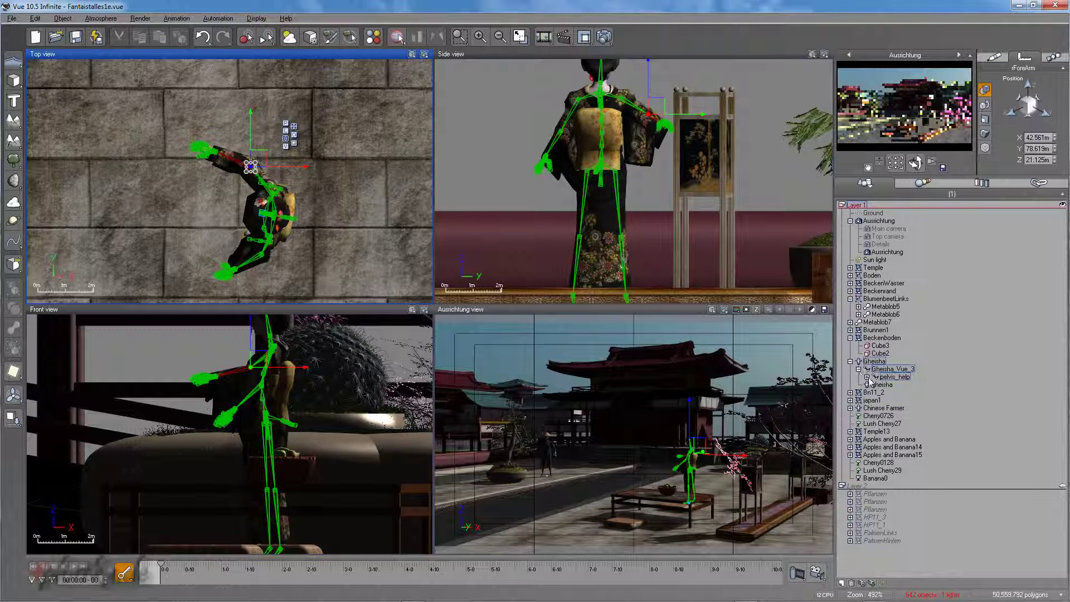
pyautogui.click(867, 377)
pyautogui.click(875, 385)
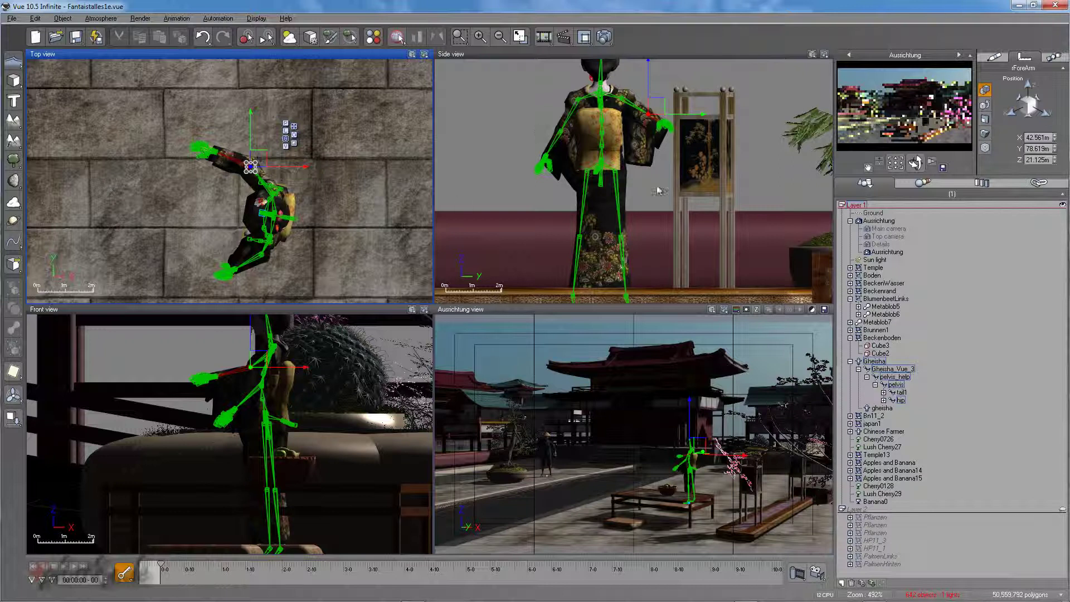
pyautogui.click(850, 362)
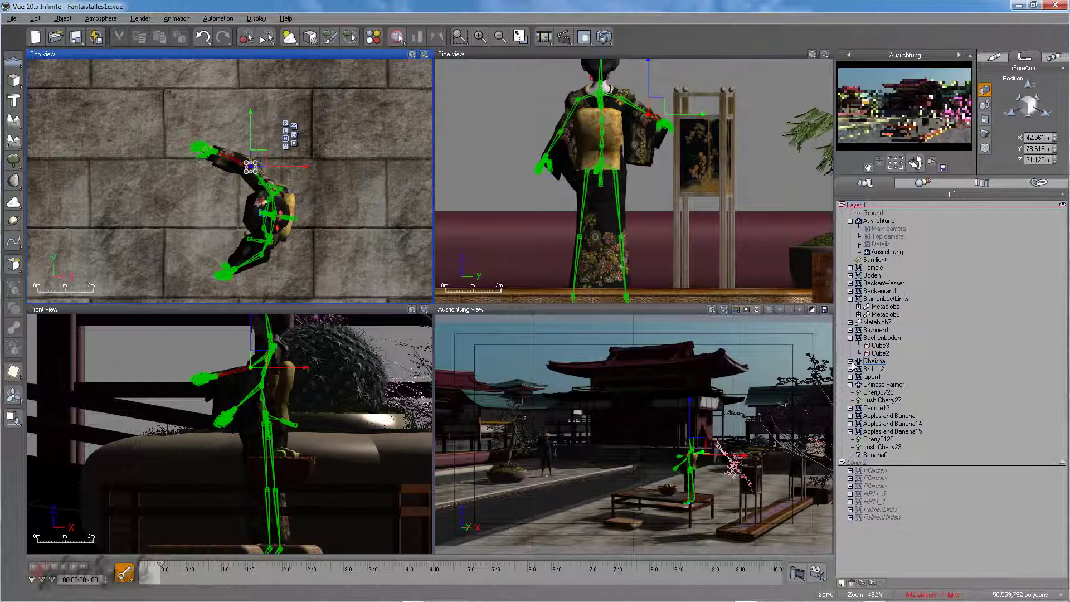
# View the Chinese Farmer's skeleton settings without changing them, and drop the figure onto the ground surface
pyautogui.doubleClick(878, 385)
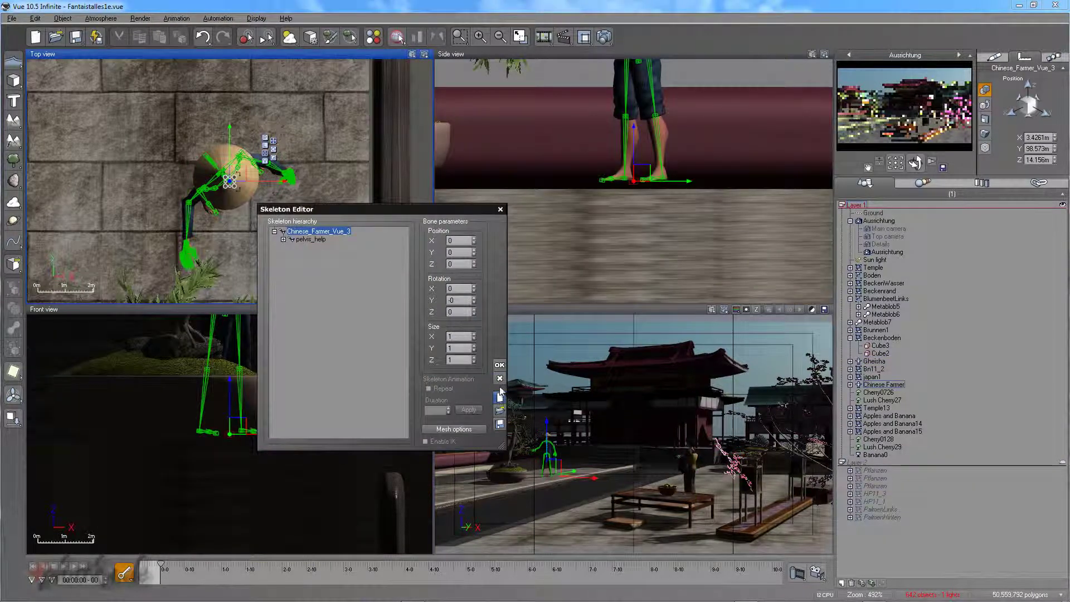
pyautogui.click(499, 378)
pyautogui.click(876, 385)
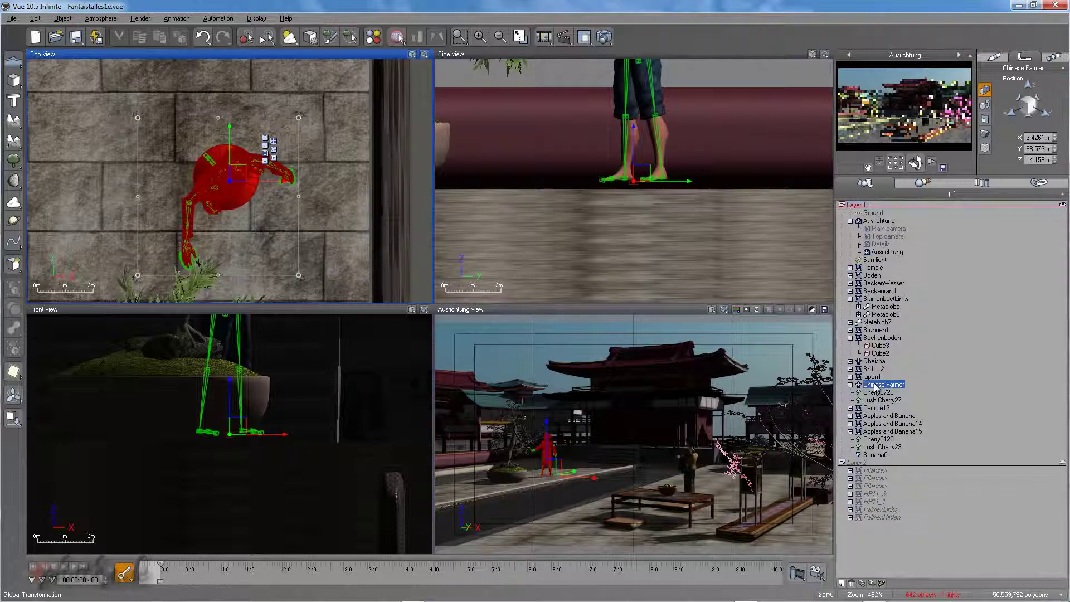
pyautogui.click(13, 419)
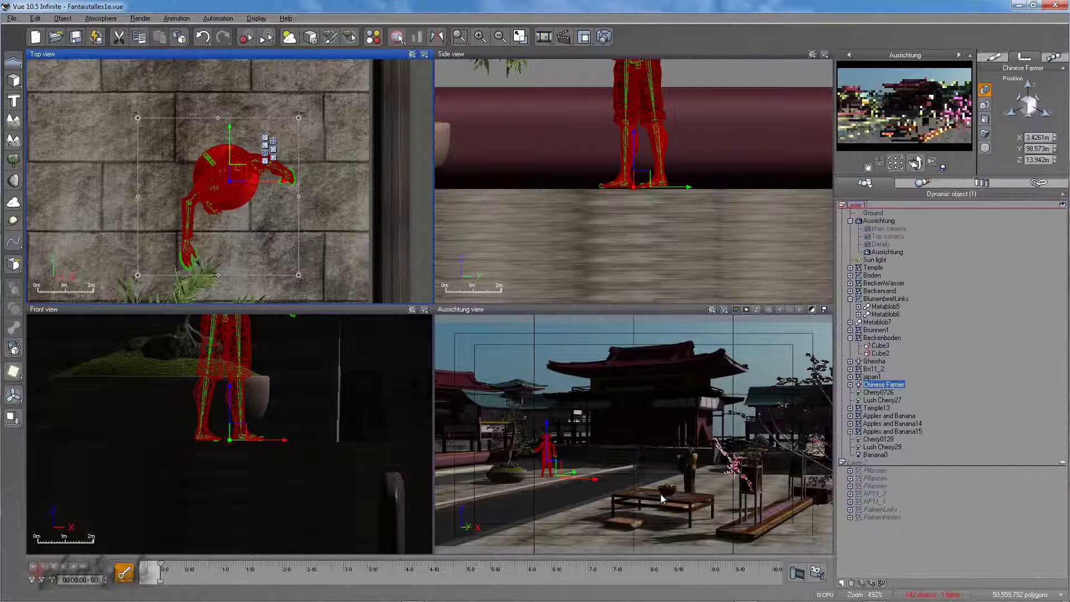
# Browse the loadable object files in the poser folder and cancel without loading one
pyautogui.click(11, 19)
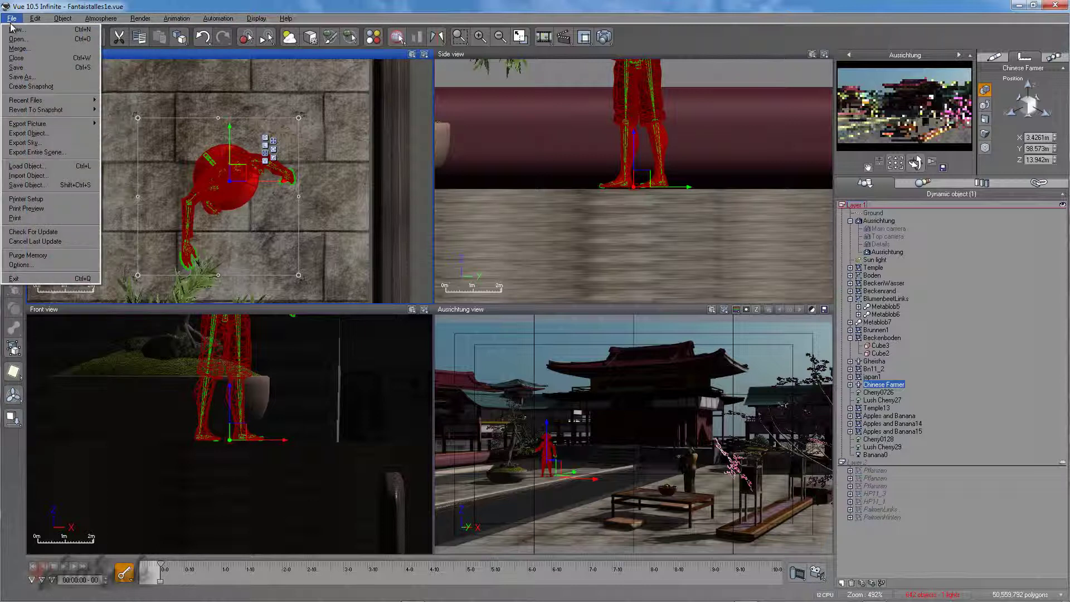
pyautogui.click(25, 166)
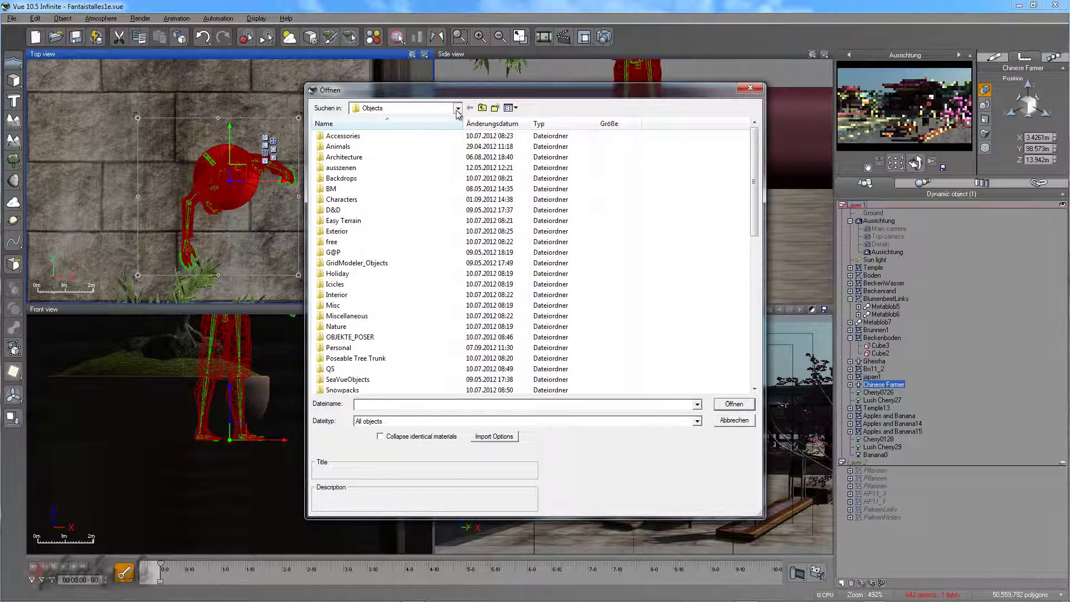
pyautogui.click(457, 109)
pyautogui.click(390, 256)
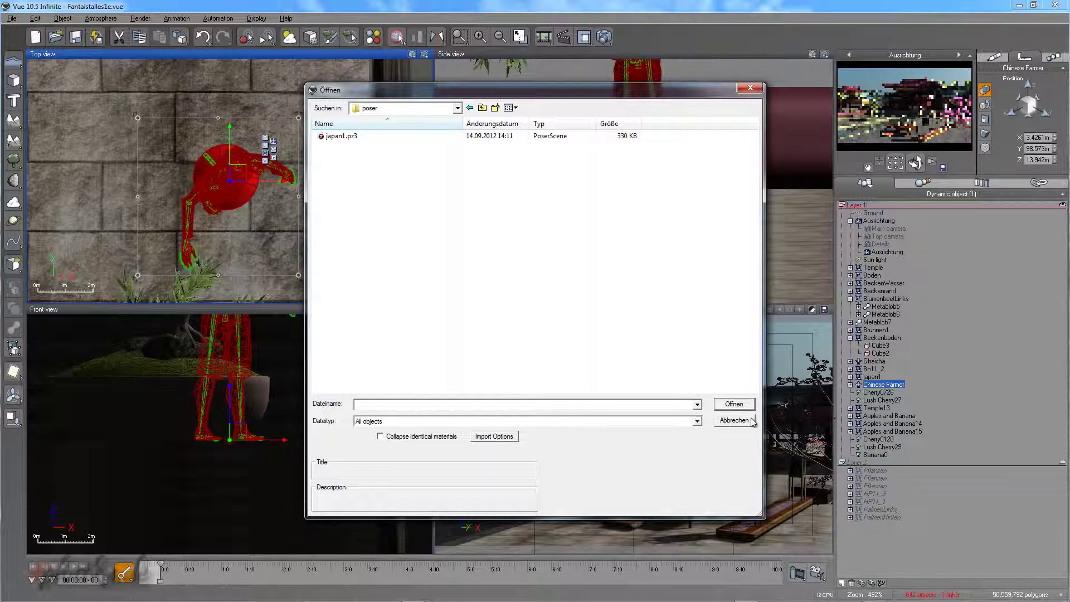
pyautogui.click(734, 421)
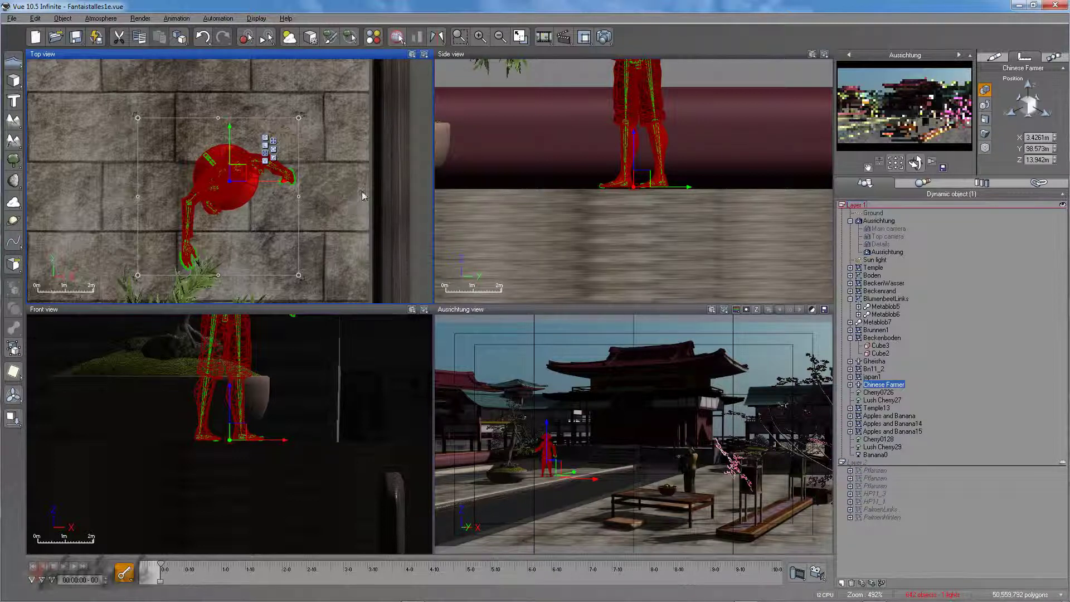
# Look through the display, units and operations pages of the program options and return to the general preferences
pyautogui.click(12, 19)
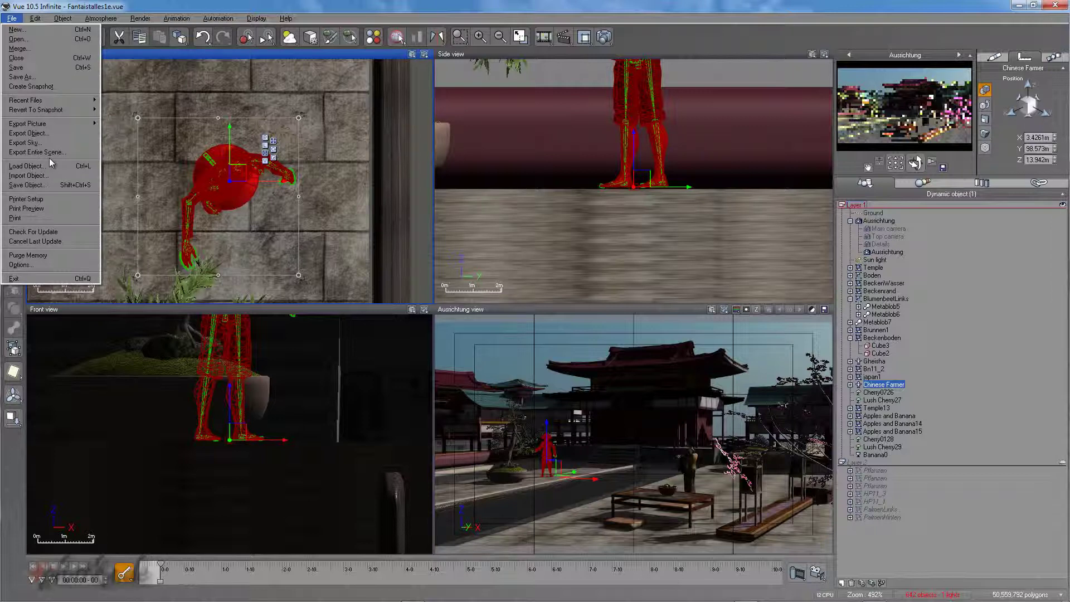
pyautogui.click(70, 264)
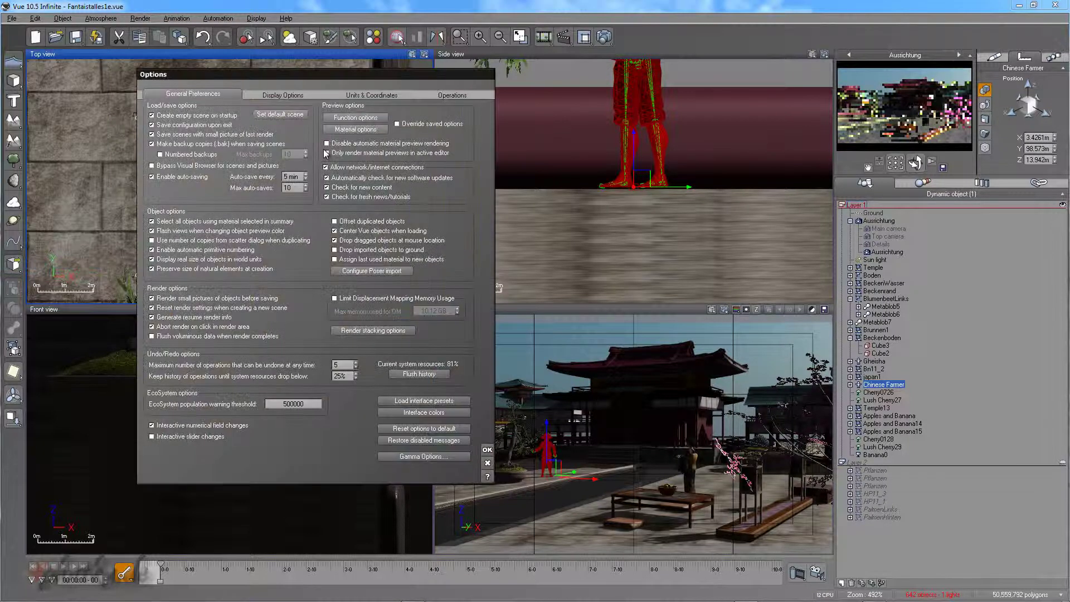
pyautogui.click(279, 98)
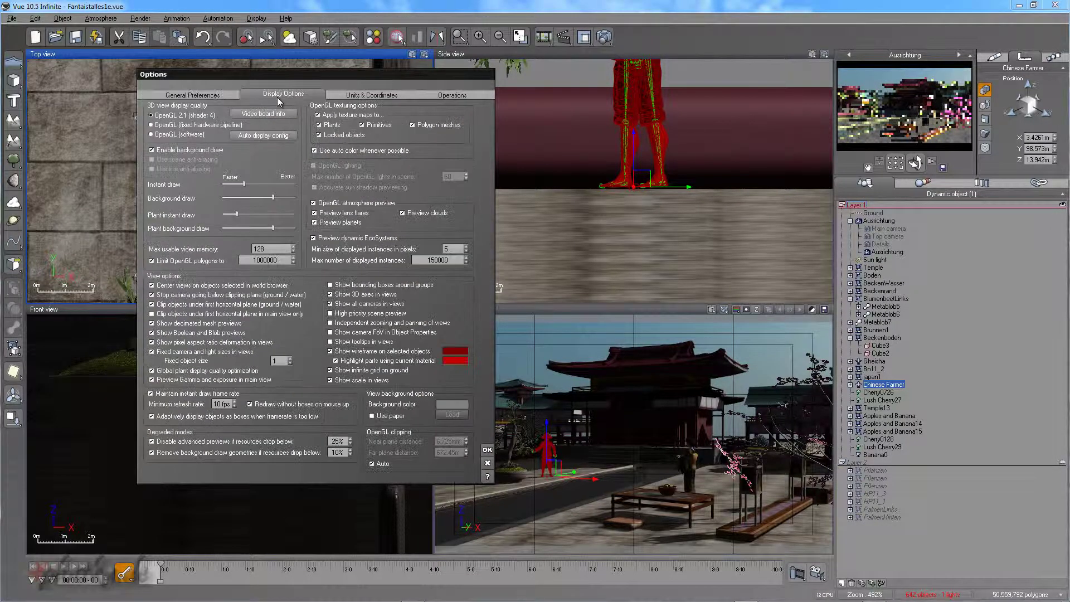
pyautogui.click(349, 95)
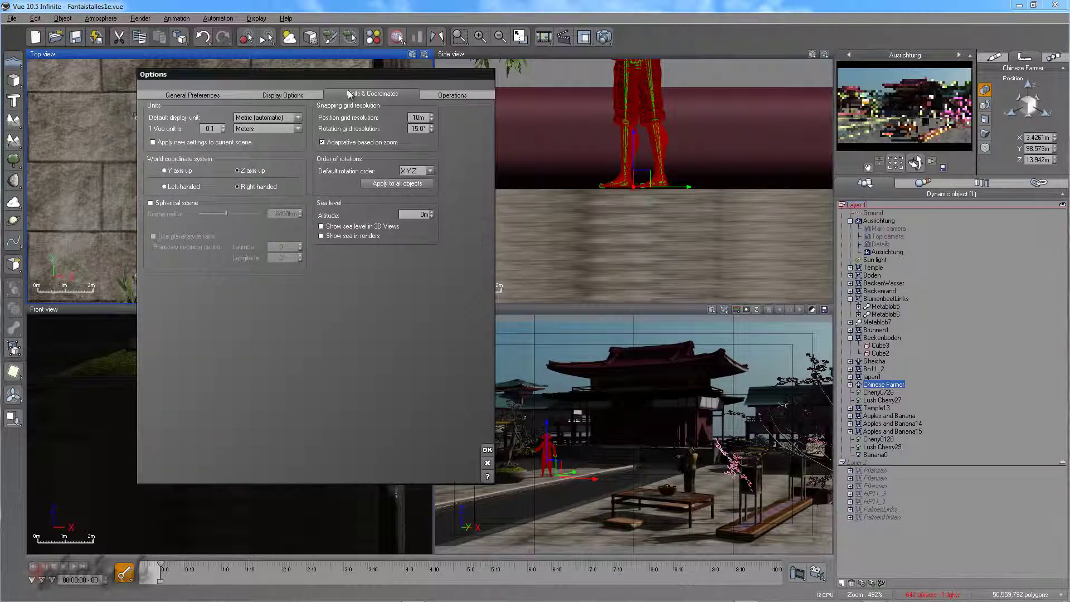
pyautogui.click(447, 96)
pyautogui.click(214, 99)
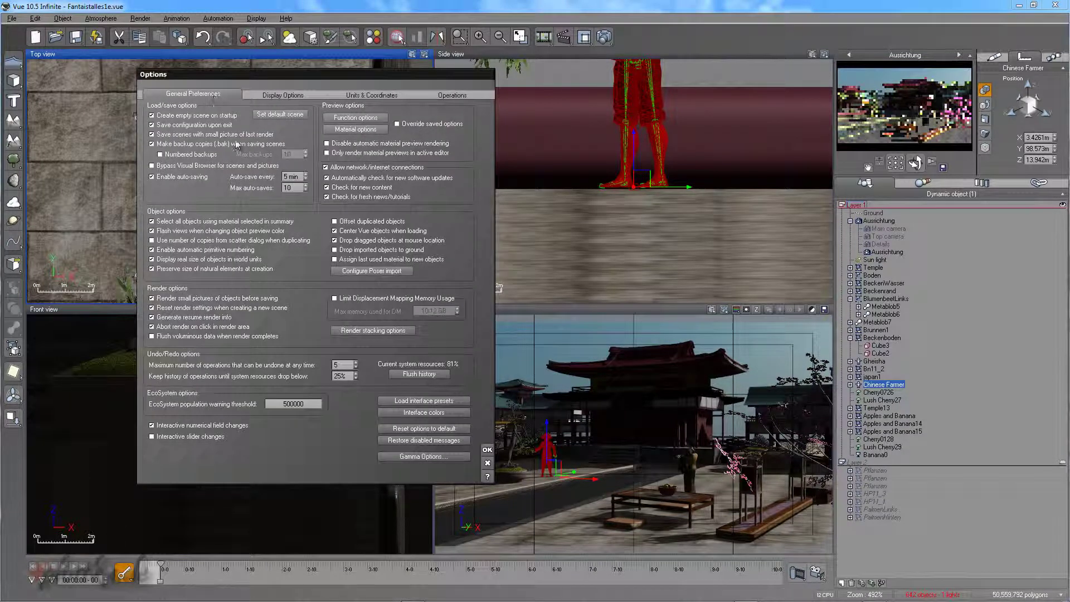
# Examine the Poser SDK versions and application file in the Poser import configuration, and cancel the options
pyautogui.click(389, 275)
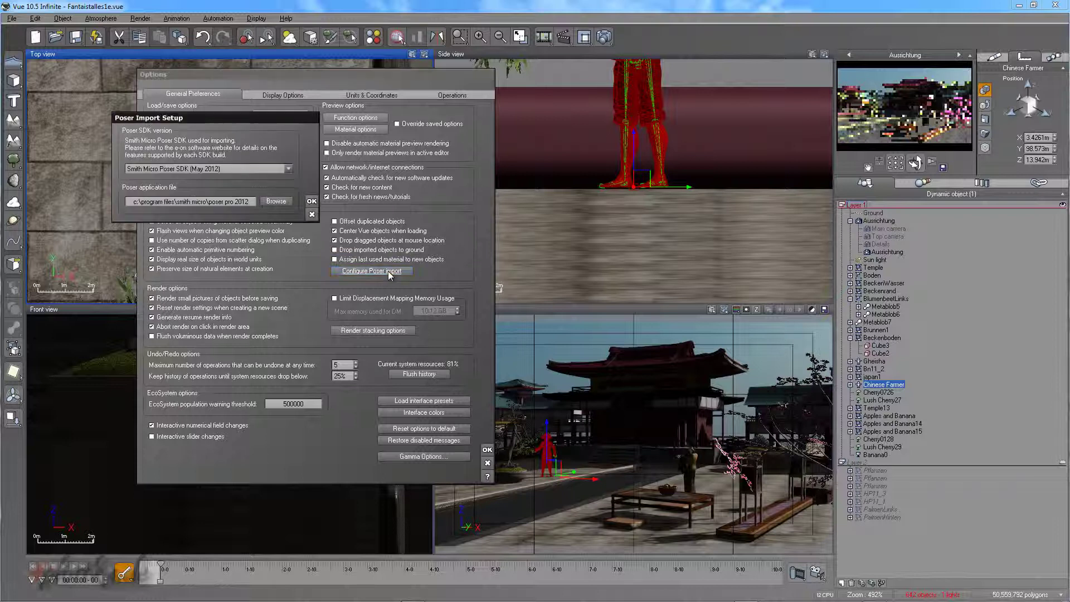
pyautogui.click(289, 169)
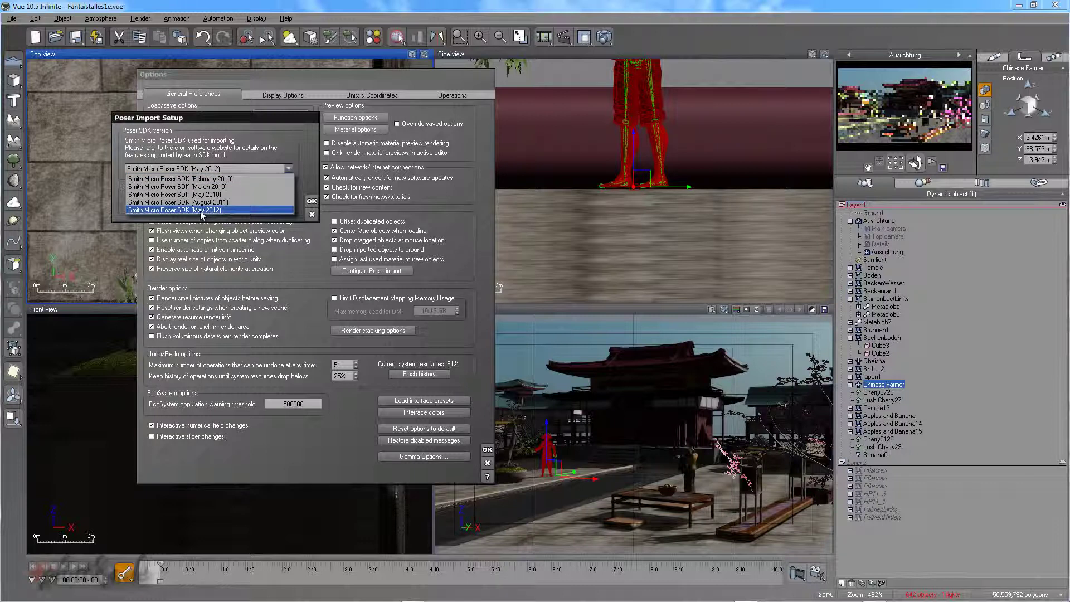
pyautogui.click(306, 186)
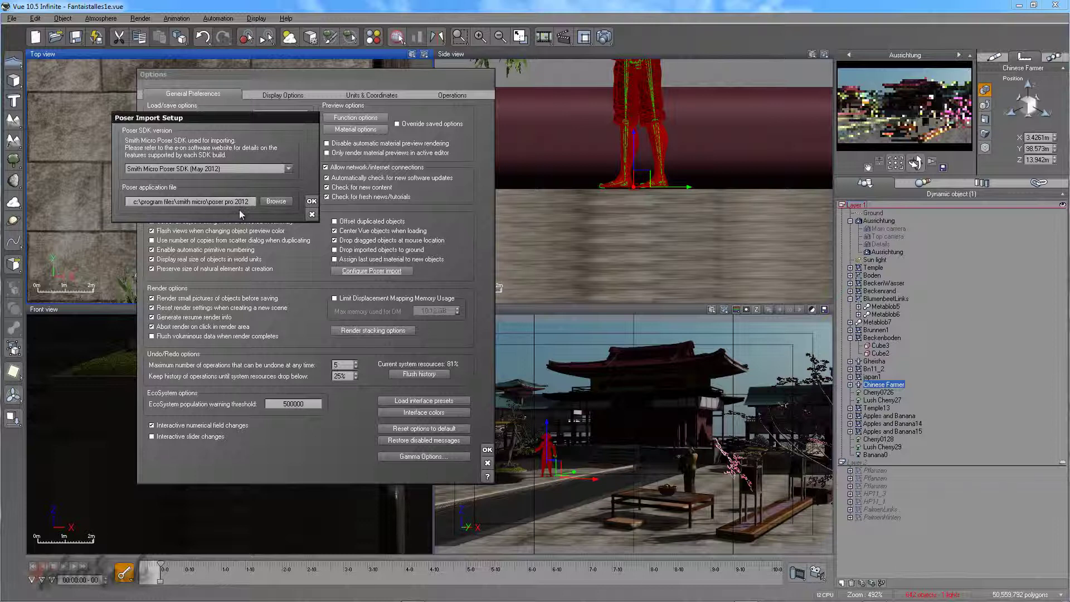
pyautogui.click(312, 215)
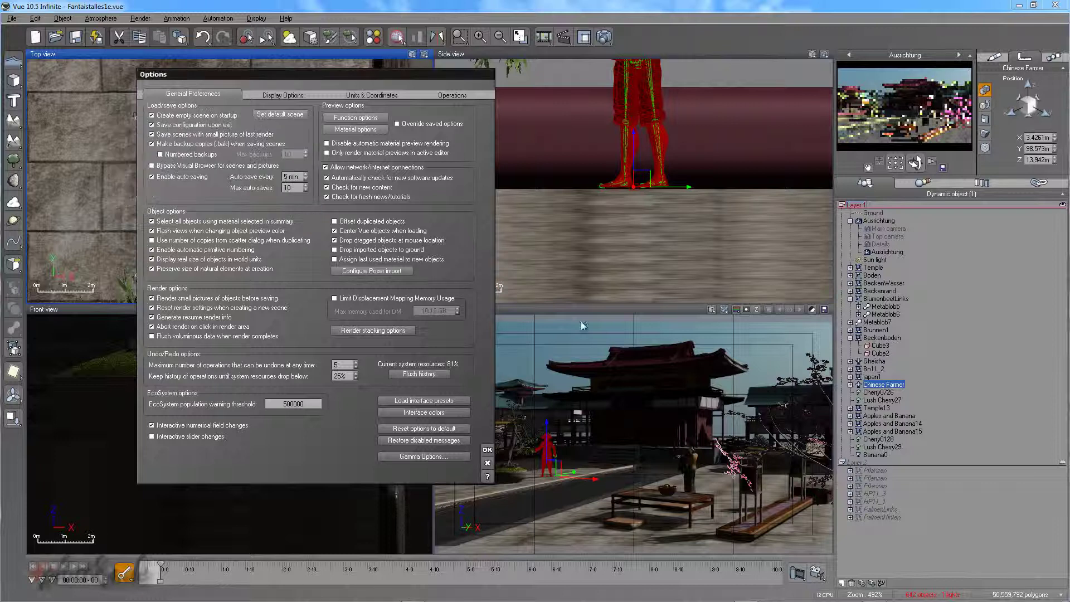
pyautogui.click(487, 463)
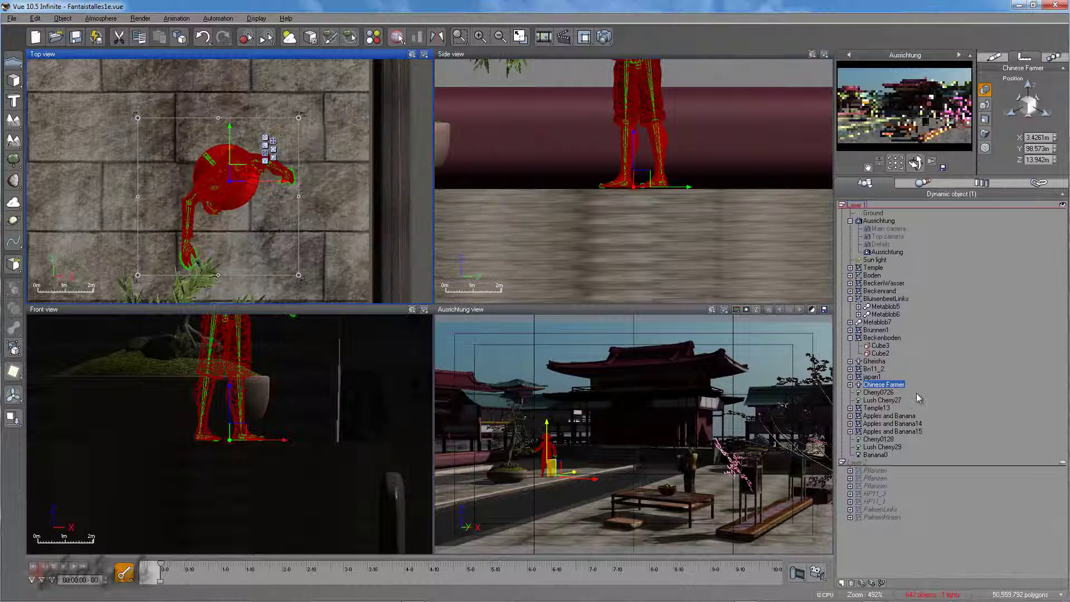
# Expand the japan1 group and select its parts one by one from JF-PedestalSM_1 to JF-Pillow_1
pyautogui.click(850, 377)
pyautogui.click(893, 393)
pyautogui.click(887, 400)
pyautogui.click(887, 408)
pyautogui.click(886, 416)
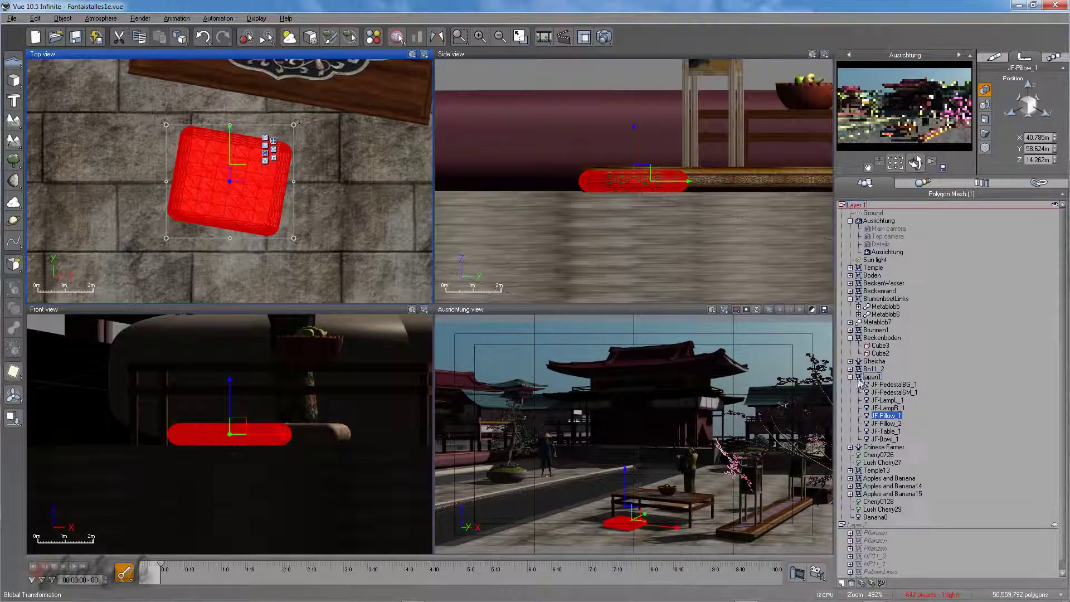
# Collapse and re-expand the japan1 group, and select the whole group
pyautogui.click(850, 377)
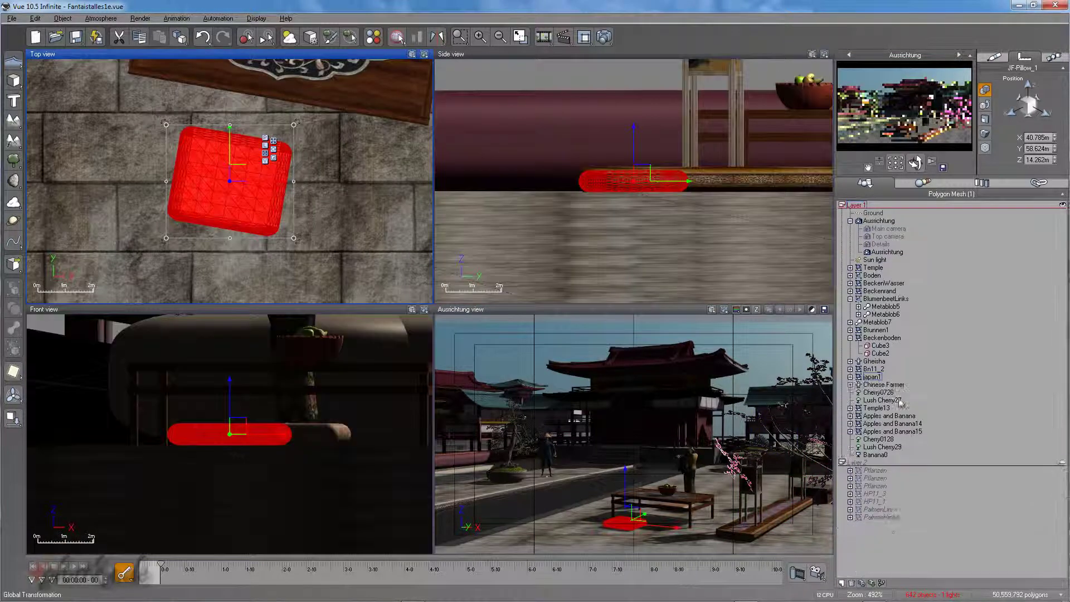
pyautogui.click(792, 442)
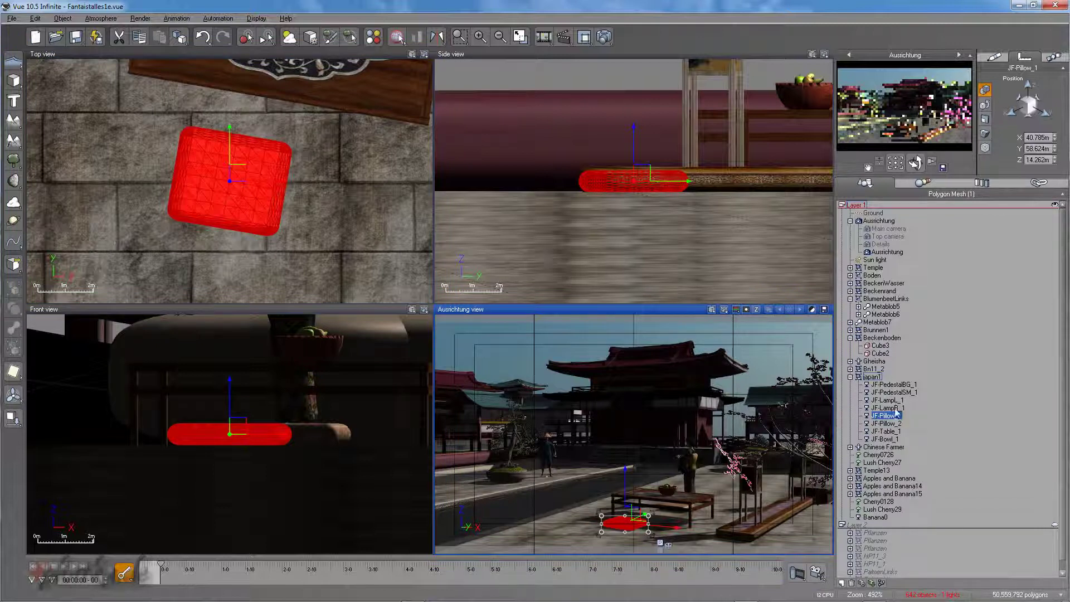
pyautogui.click(878, 377)
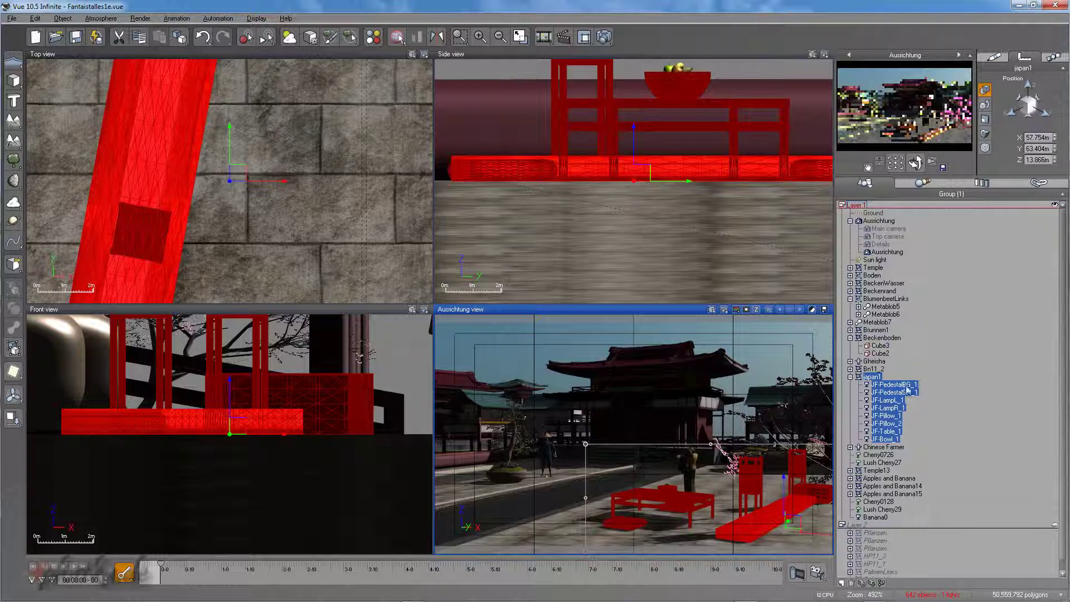
# Try to drop only JF-PedestalBG_1 onto whatever lies below it, and undo the drop
pyautogui.click(905, 386)
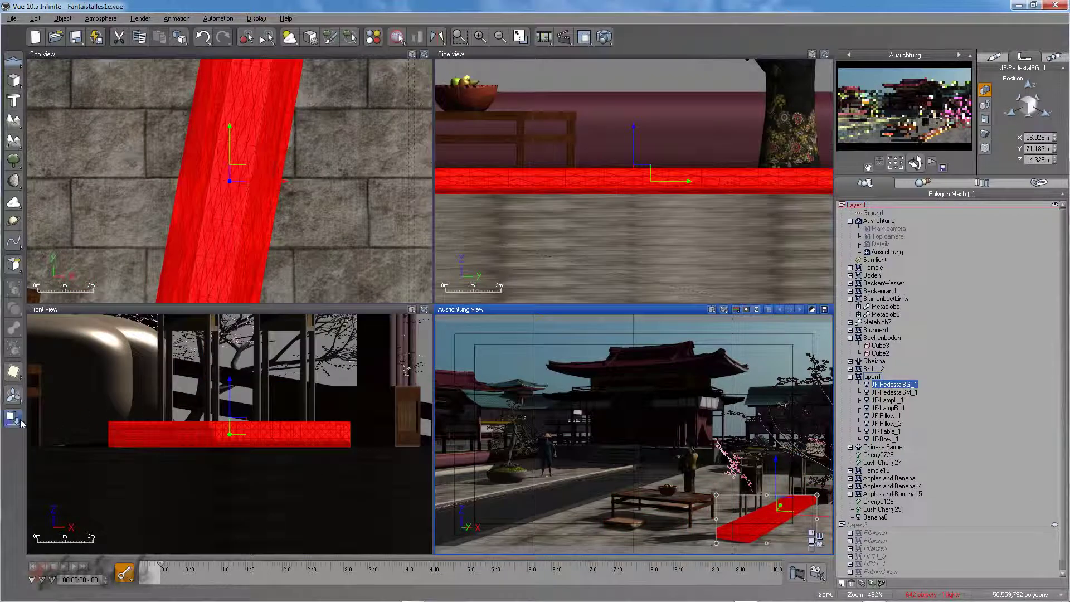
pyautogui.click(21, 423)
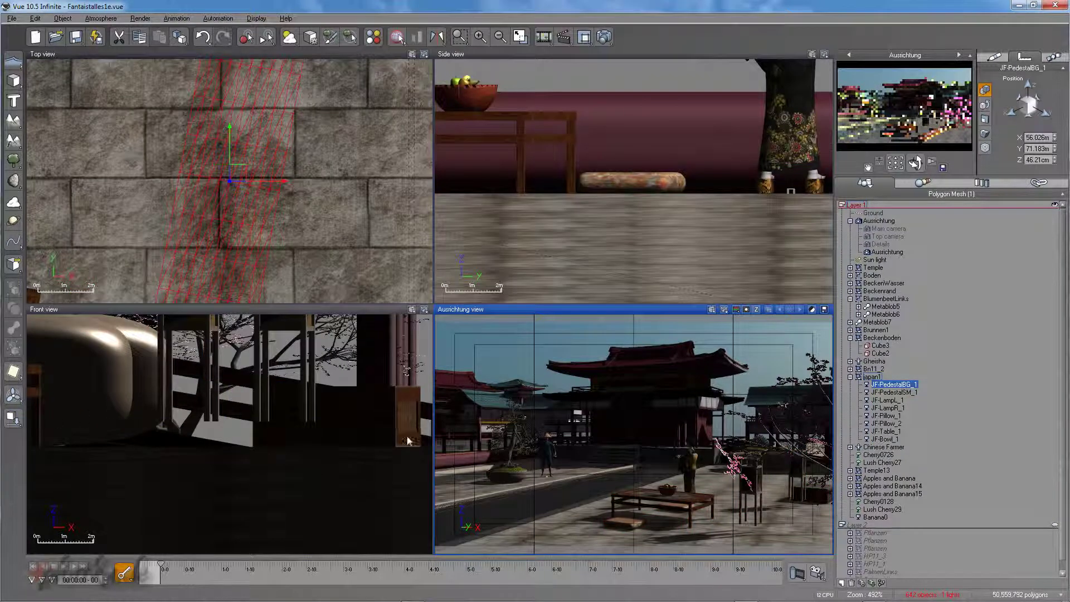
pyautogui.scroll(-5, 588, 176)
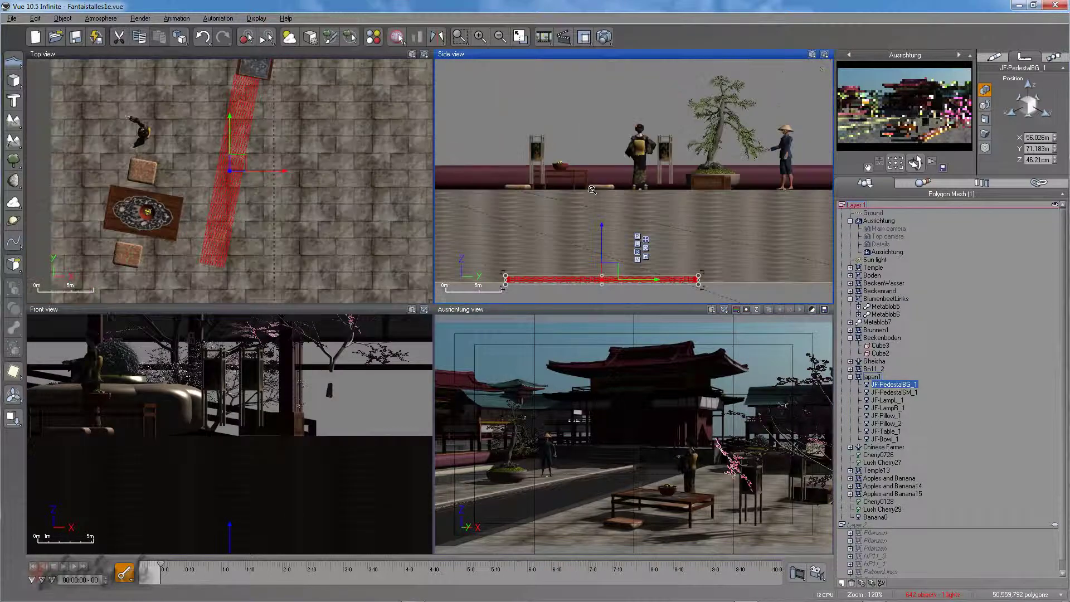
pyautogui.click(202, 39)
pyautogui.click(202, 39)
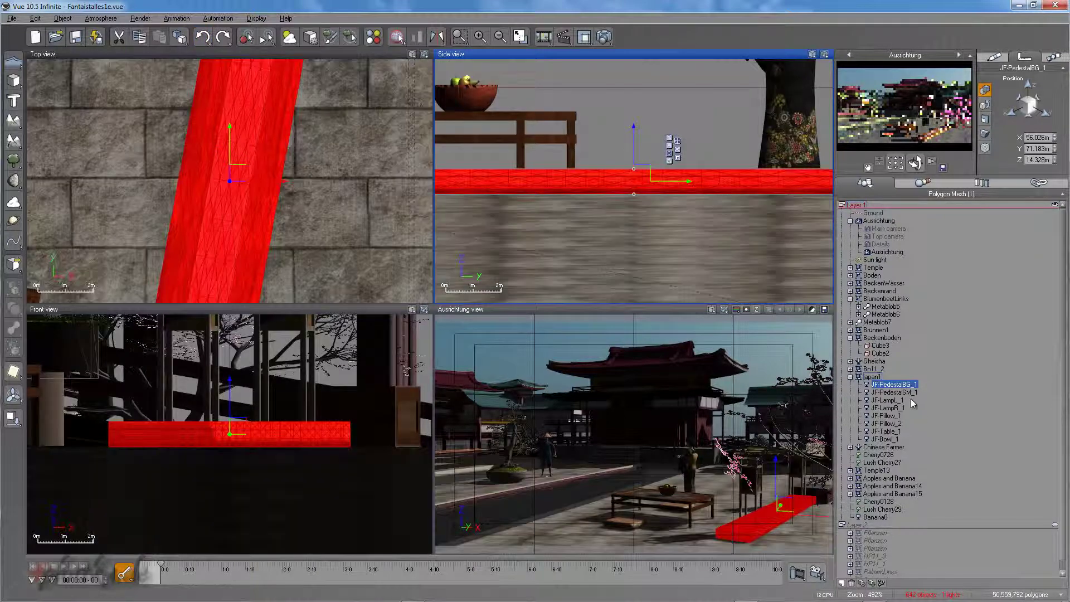
# Select JF-PedestalBG_1, JF-PedestalSM_1, JF-LampL_1 and JF-LampR_1 together, raise them slightly and drop them back down
pyautogui.keyDown('ctrl'); pyautogui.click(894, 393); pyautogui.keyUp('ctrl')
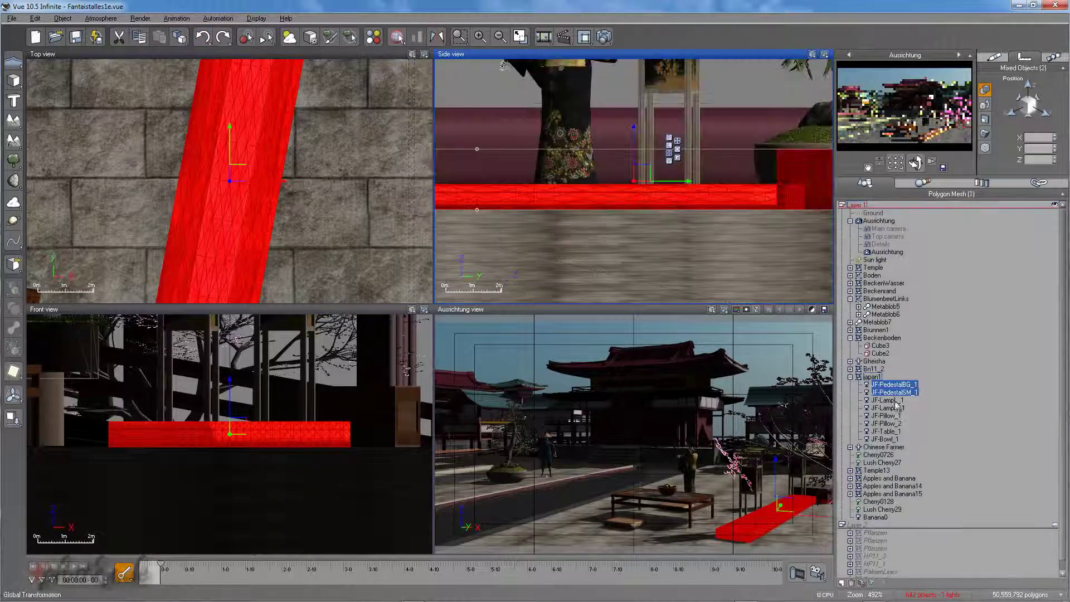
pyautogui.keyDown('ctrl'); pyautogui.click(895, 400); pyautogui.keyUp('ctrl')
pyautogui.keyDown('ctrl'); pyautogui.click(895, 409); pyautogui.keyUp('ctrl')
pyautogui.moveTo(633, 146); pyautogui.dragTo(633, 141)
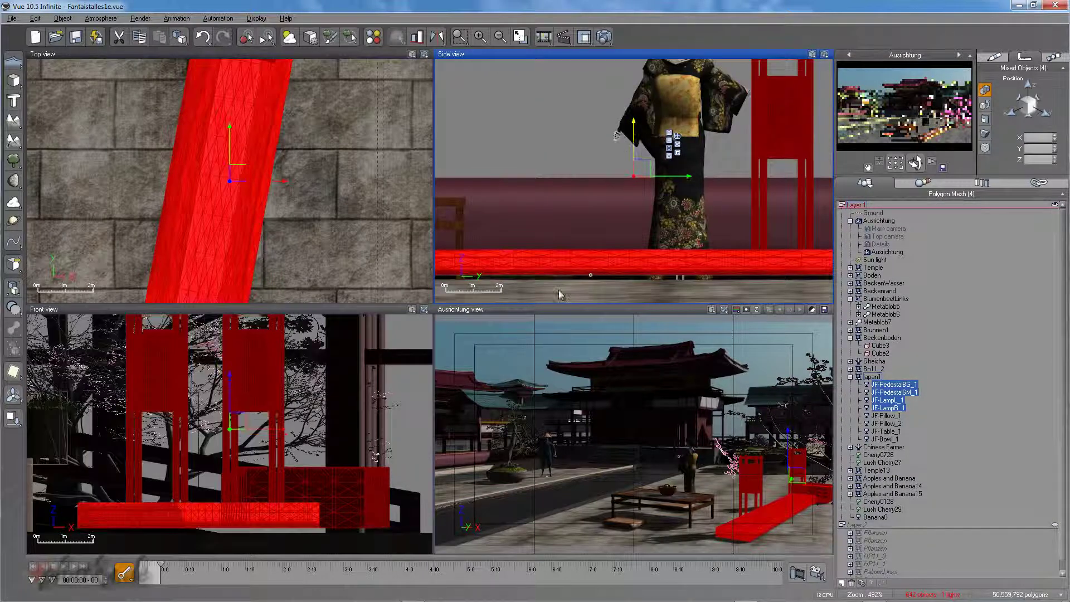
pyautogui.click(13, 419)
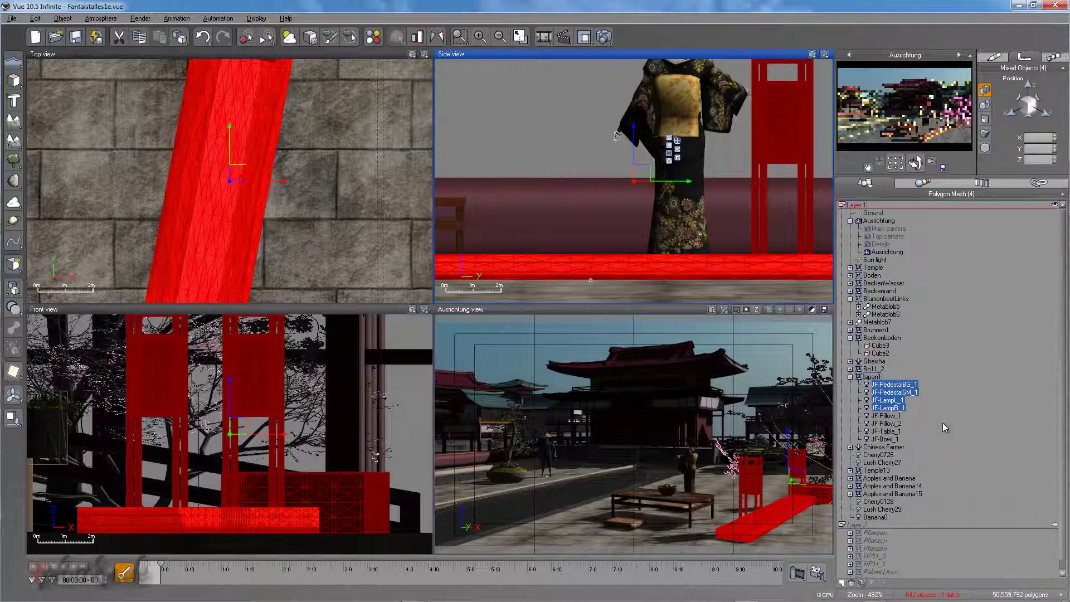
# Raise JF-Pillow_1 to a height of about 14.485 m and drop it back onto the floor
pyautogui.click(888, 416)
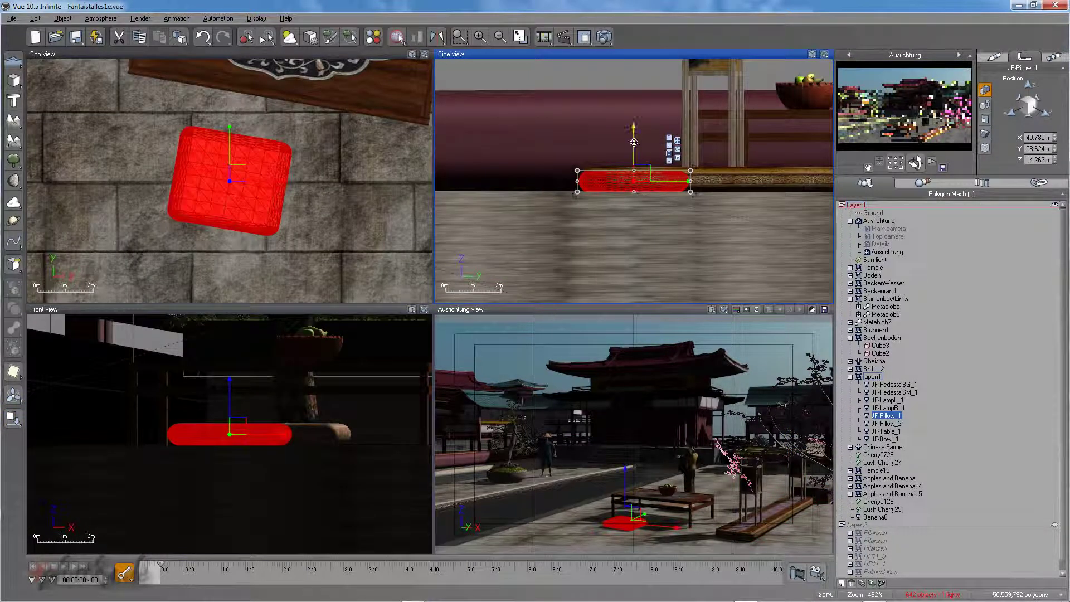
pyautogui.moveTo(632, 142); pyautogui.dragTo(634, 137)
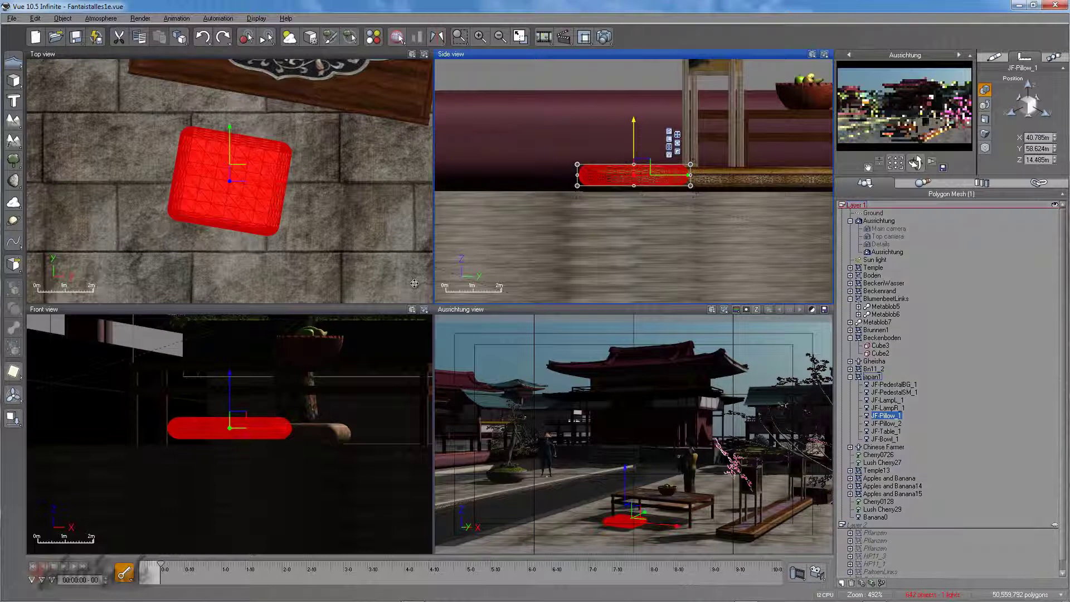
pyautogui.click(14, 423)
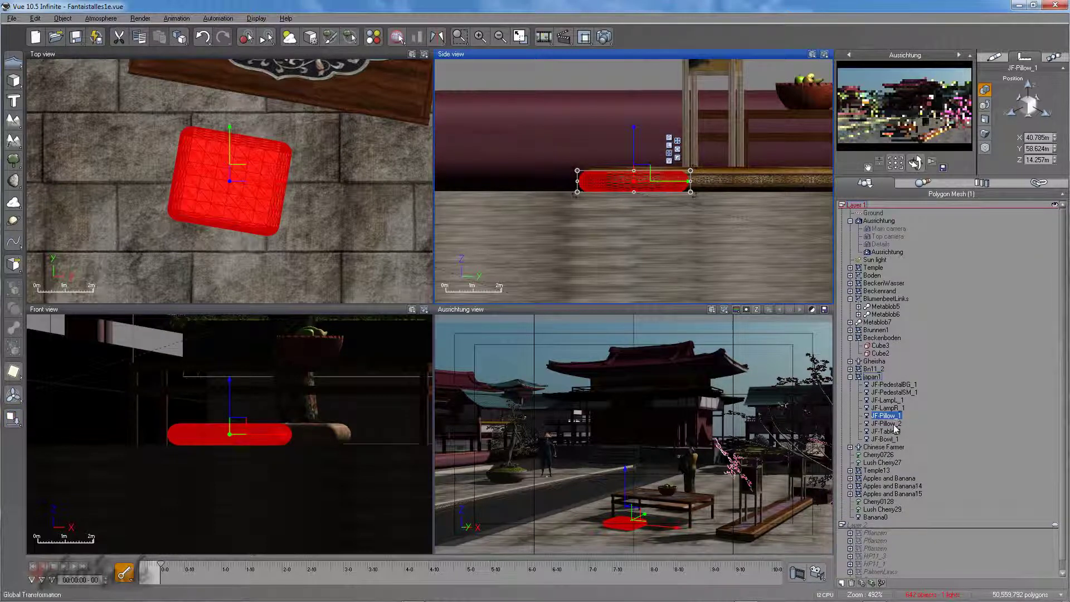
# Select JF-Pillow_2, JF-Table_1 and JF-Bowl_1 one by one, collapse the japan1 group and select it whole
pyautogui.click(892, 424)
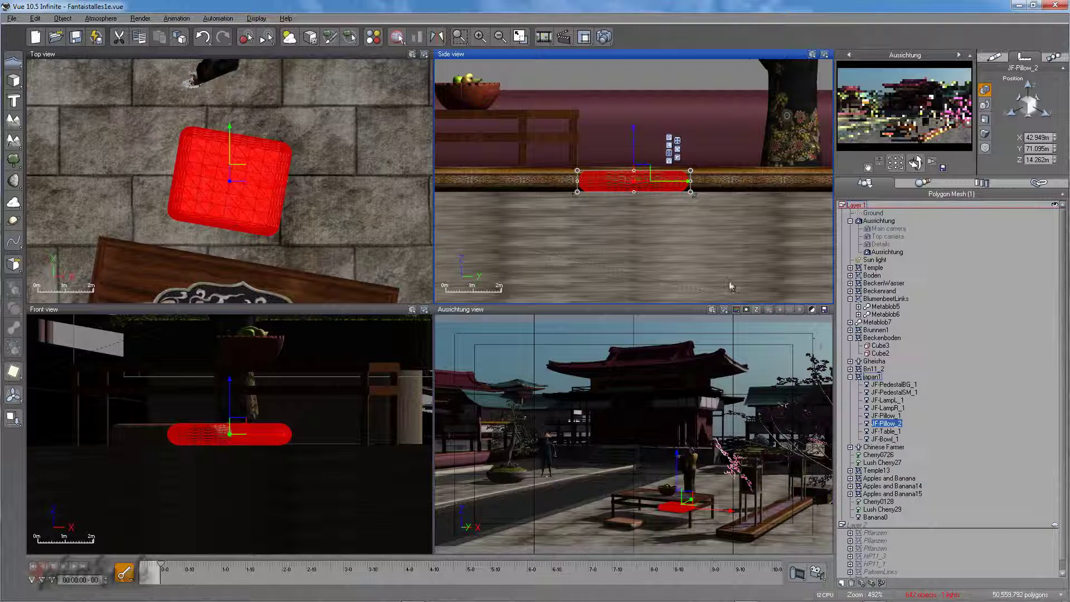
pyautogui.click(889, 432)
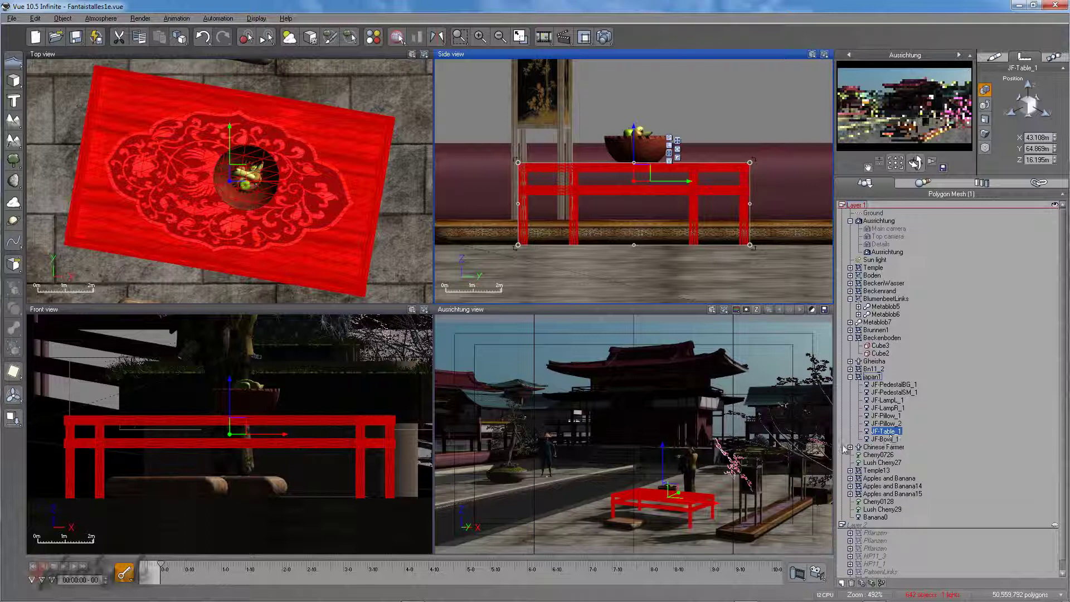
pyautogui.click(884, 439)
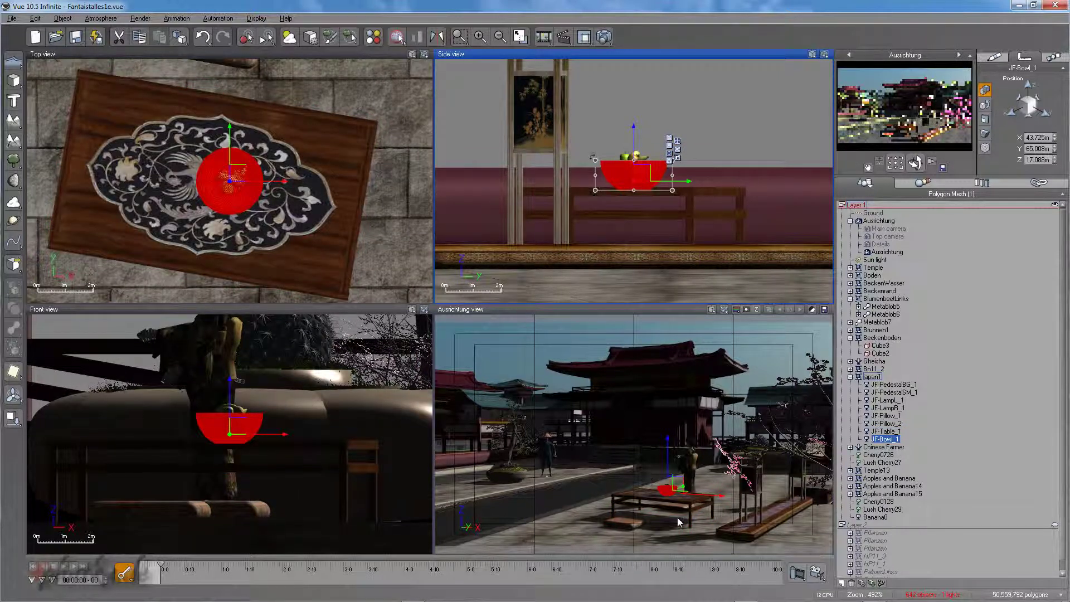
pyautogui.click(851, 376)
pyautogui.click(873, 377)
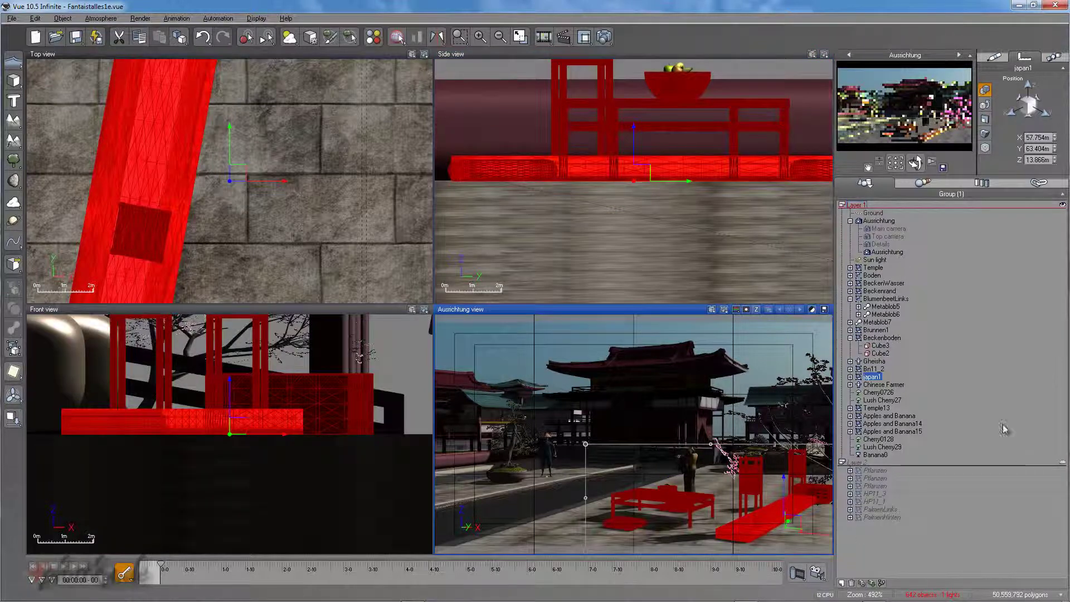
# Select the Sun light and examine where it stands relative to the scene
pyautogui.click(882, 262)
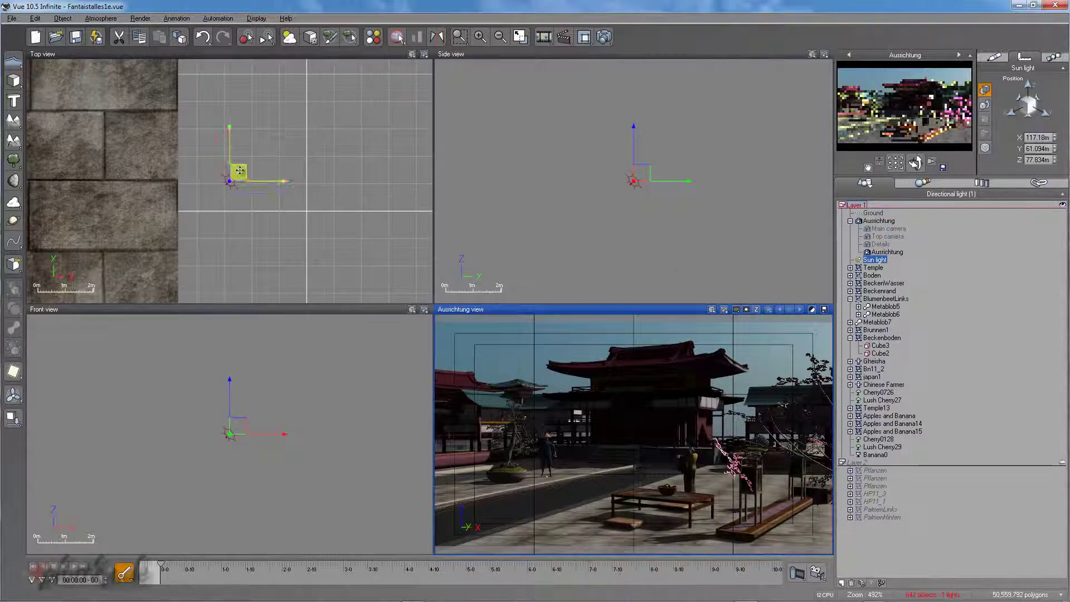
pyautogui.click(229, 179)
pyautogui.scroll(-2, 254, 207)
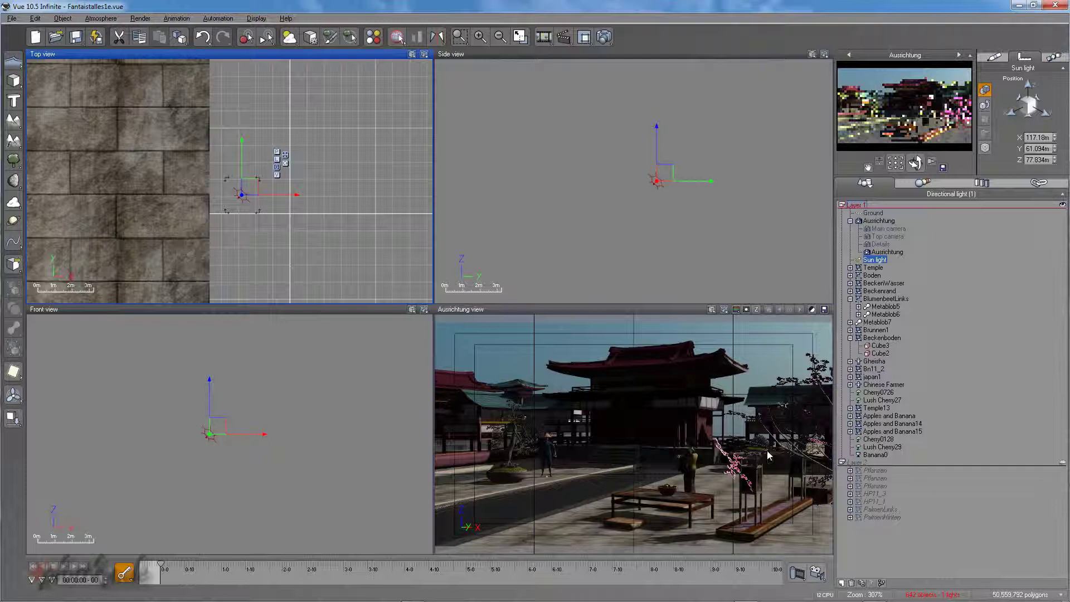
# Open the Atmosphere Editor and look through its sun and wind settings
pyautogui.click(102, 19)
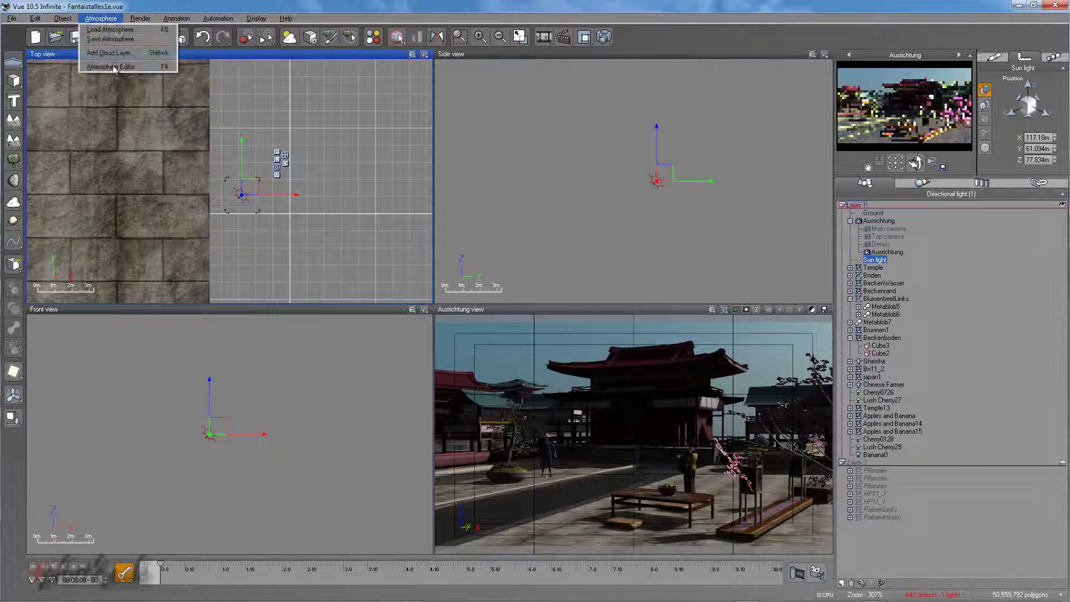
pyautogui.click(111, 67)
pyautogui.click(156, 192)
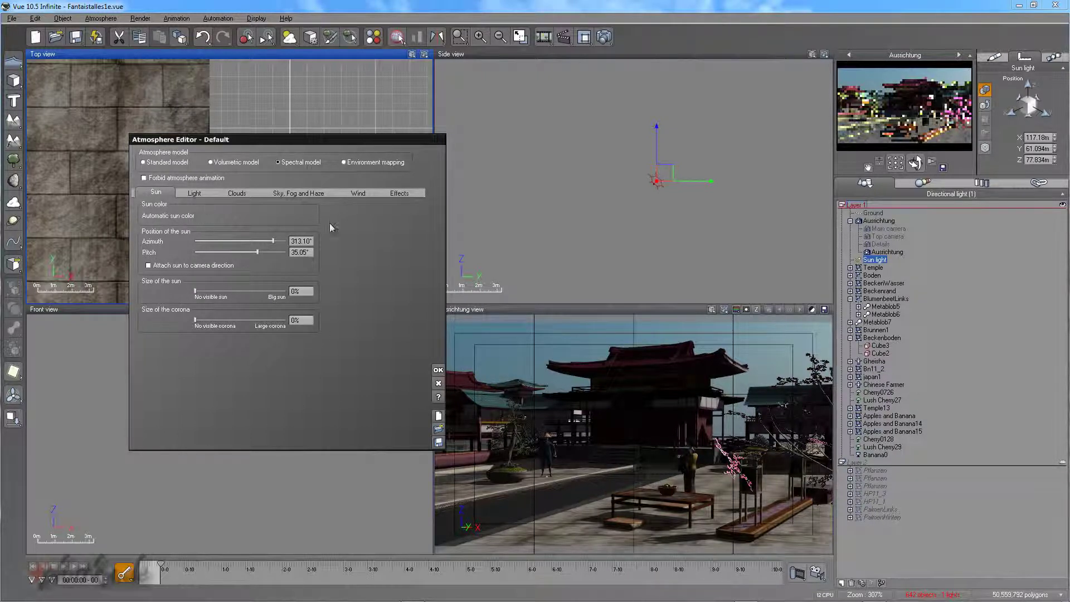
pyautogui.click(358, 193)
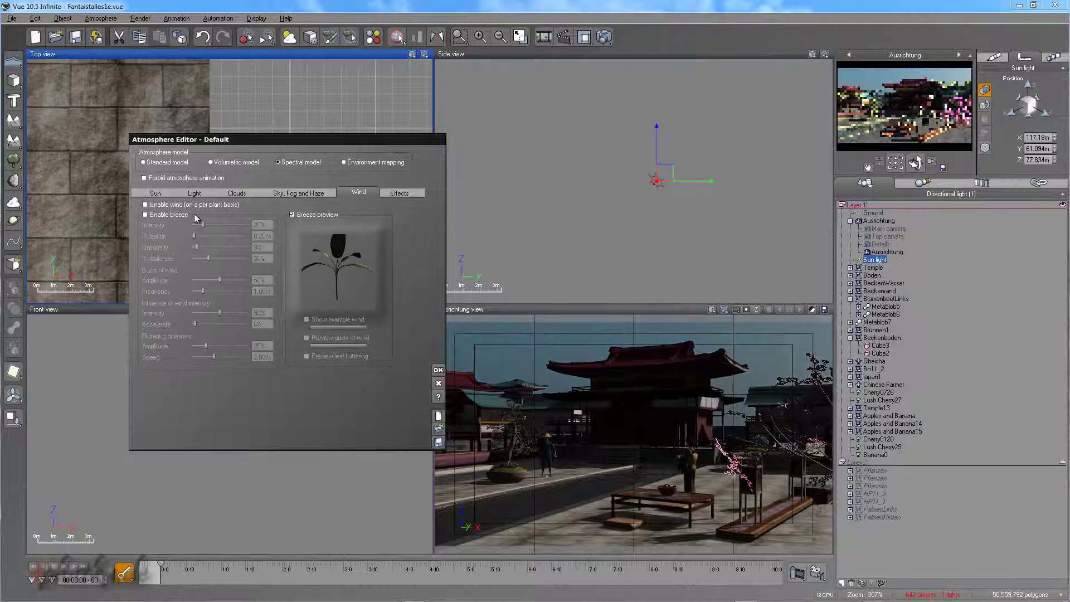
# Examine the atmosphere's lighting settings, including the bias colour and the ambient light colour, without changing either colour
pyautogui.click(198, 193)
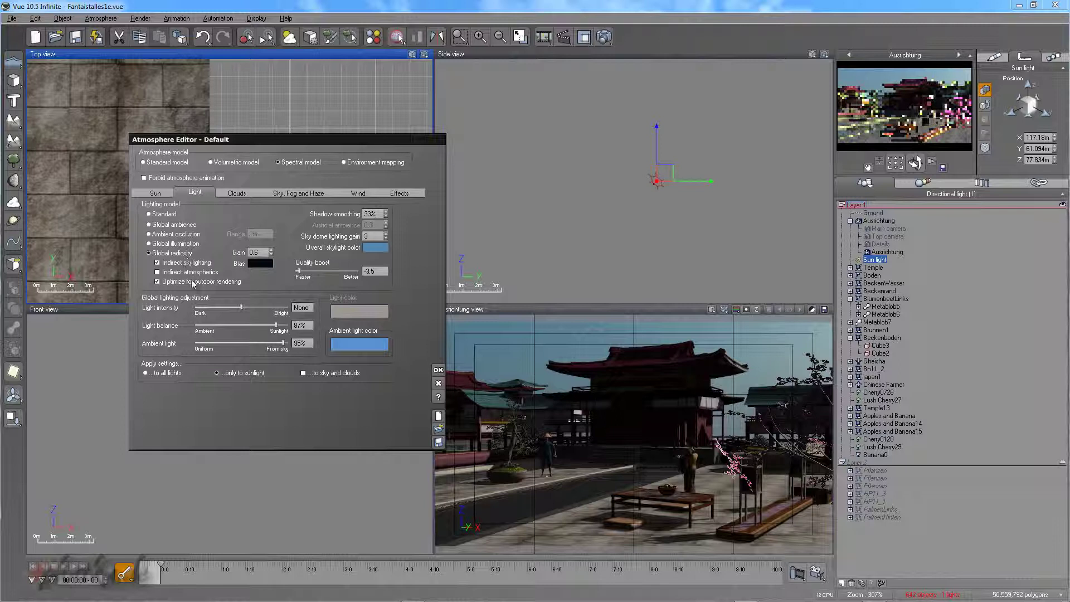
pyautogui.rightClick(259, 269)
pyautogui.click(268, 271)
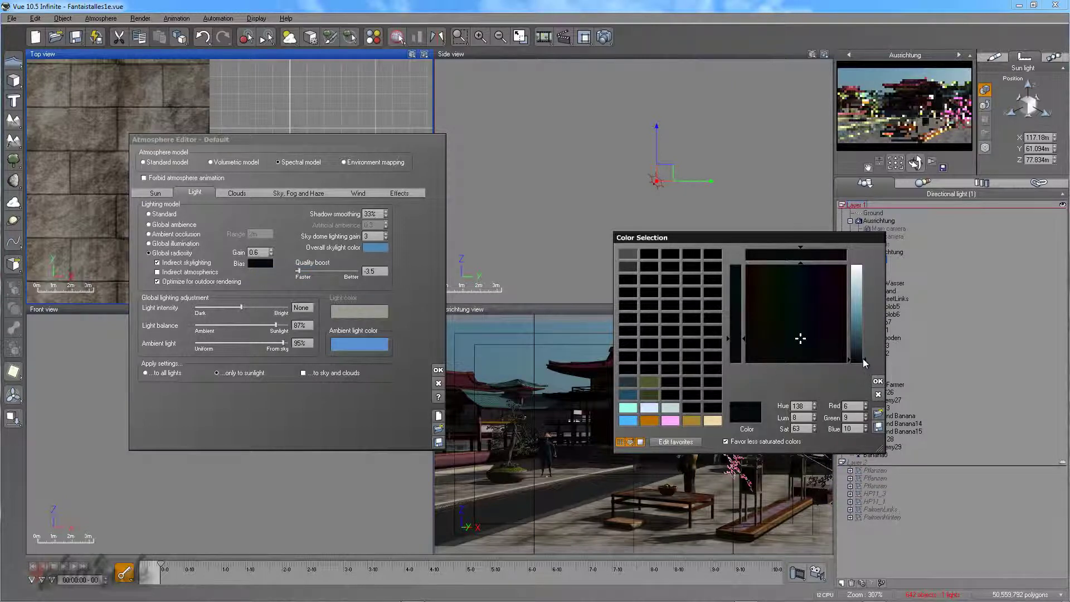
pyautogui.click(878, 394)
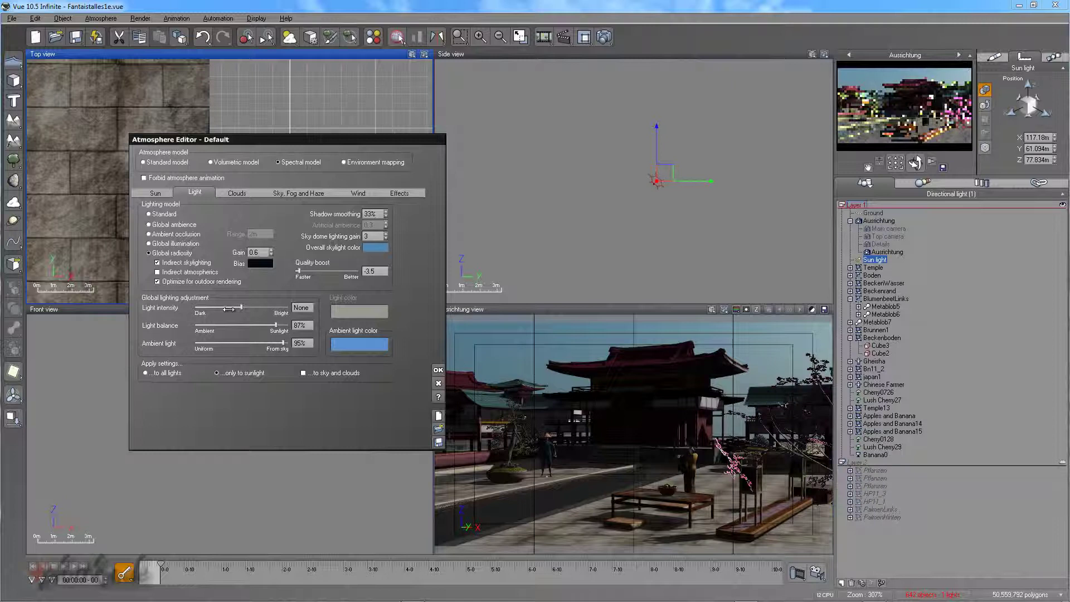
pyautogui.rightClick(351, 345)
pyautogui.click(357, 347)
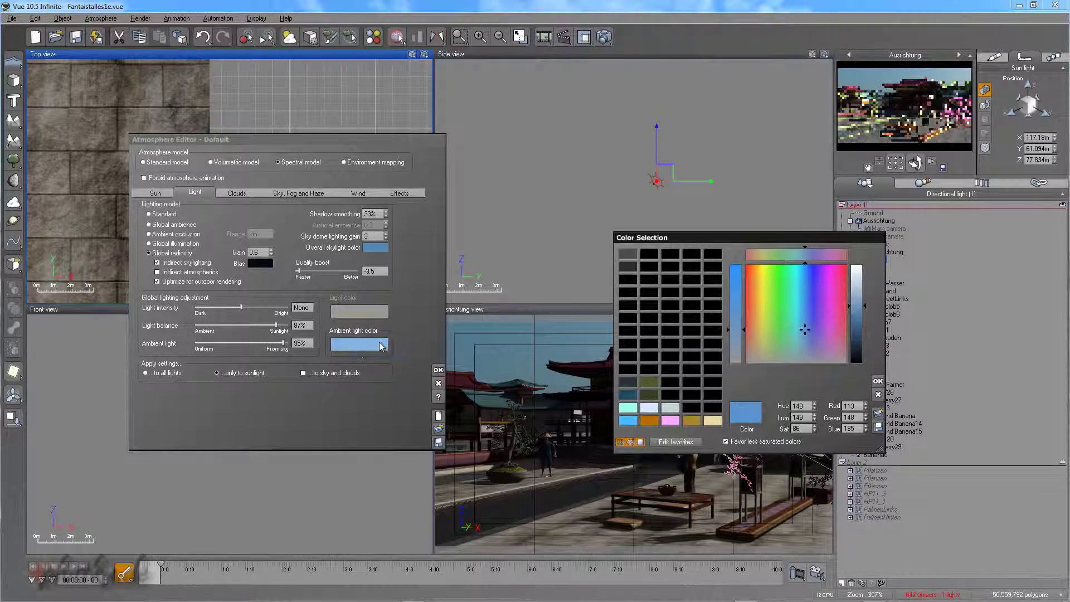
pyautogui.click(878, 394)
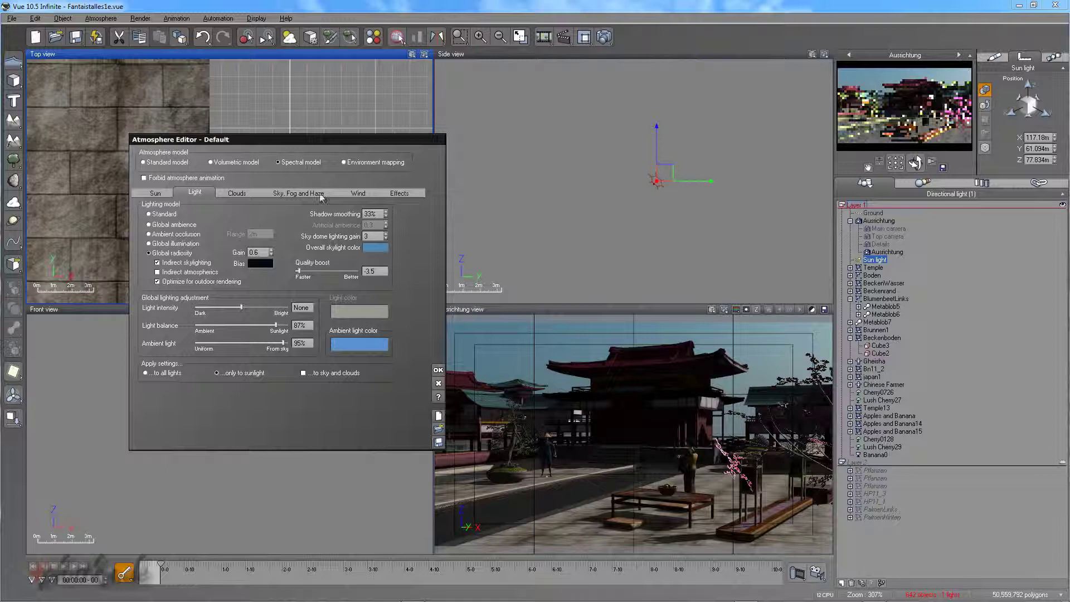
# Examine the sky, fog and haze settings, including the sky colour and the haze colour, without changing either colour
pyautogui.click(283, 195)
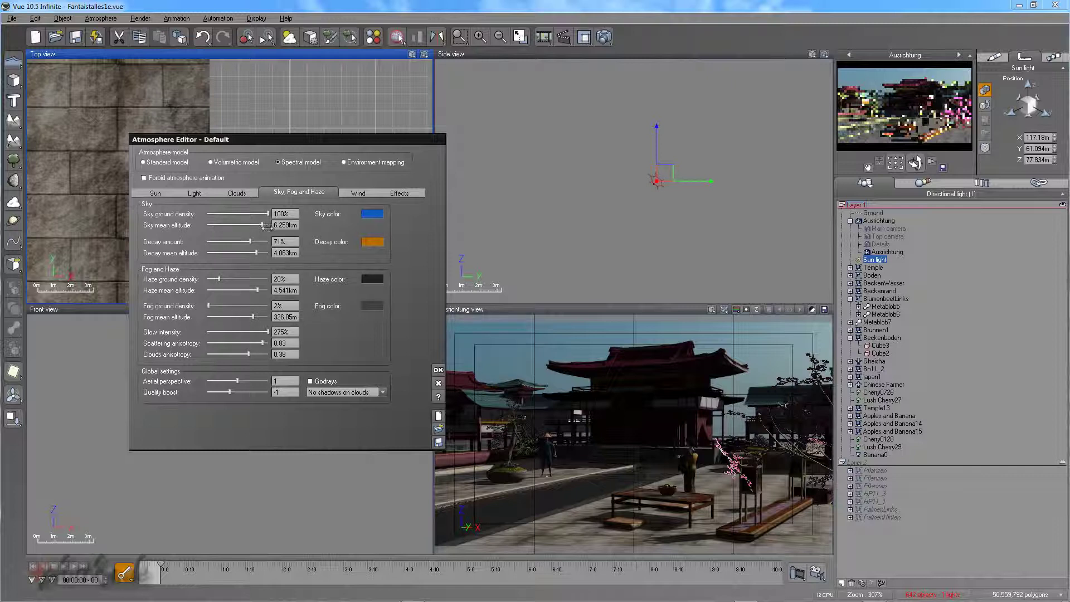
pyautogui.rightClick(372, 214)
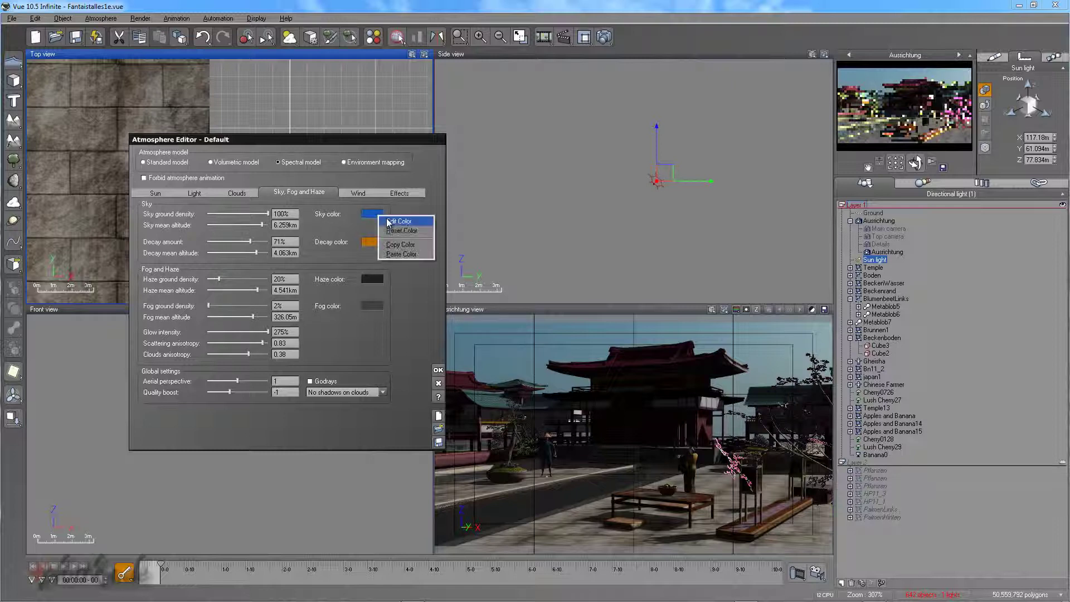
pyautogui.click(387, 221)
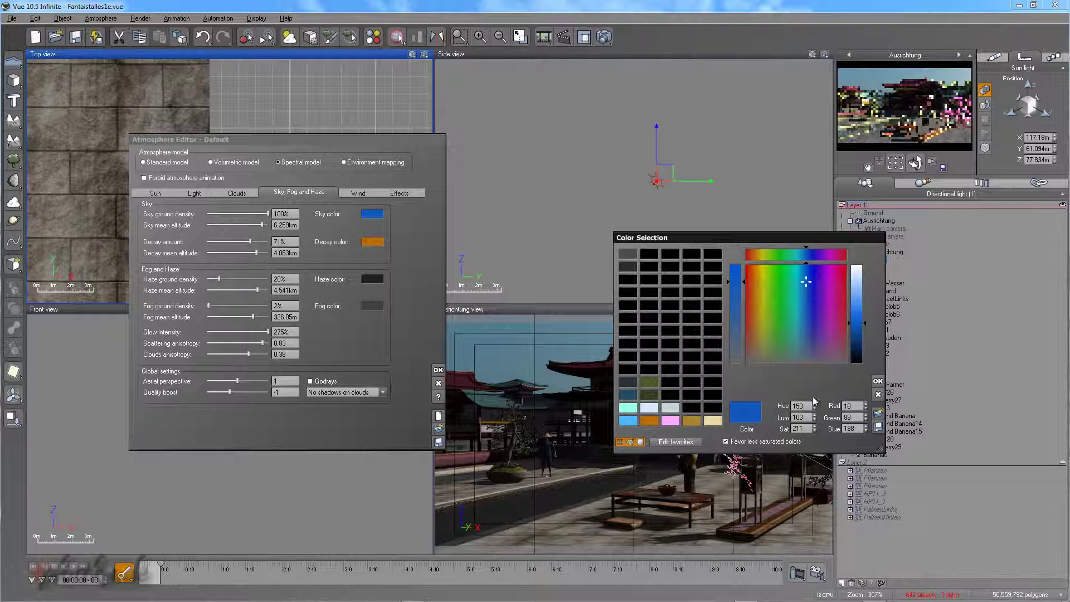
pyautogui.click(878, 395)
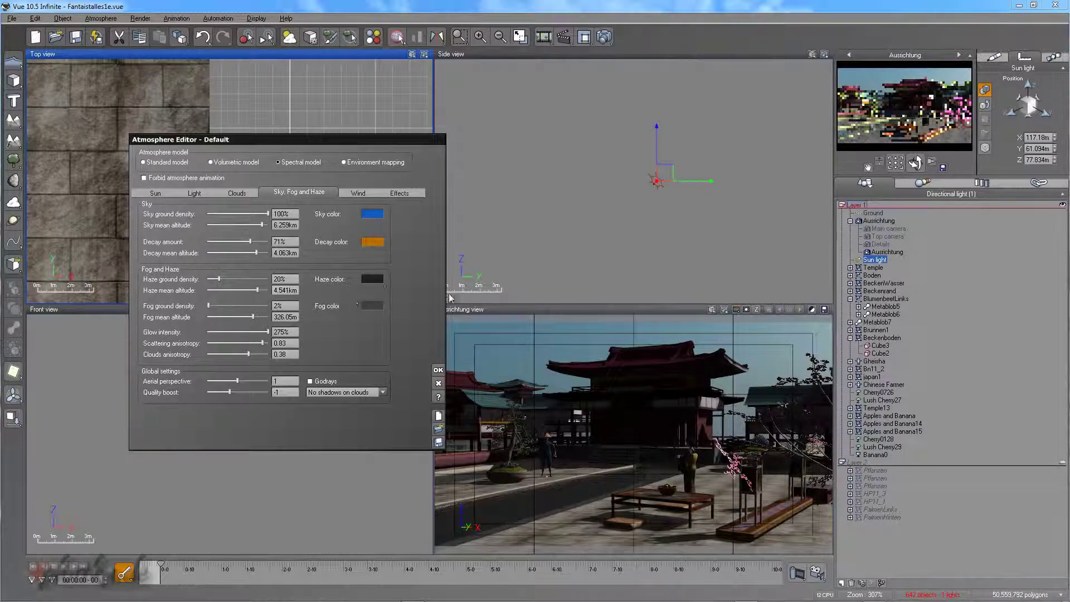
pyautogui.rightClick(380, 276)
pyautogui.click(386, 281)
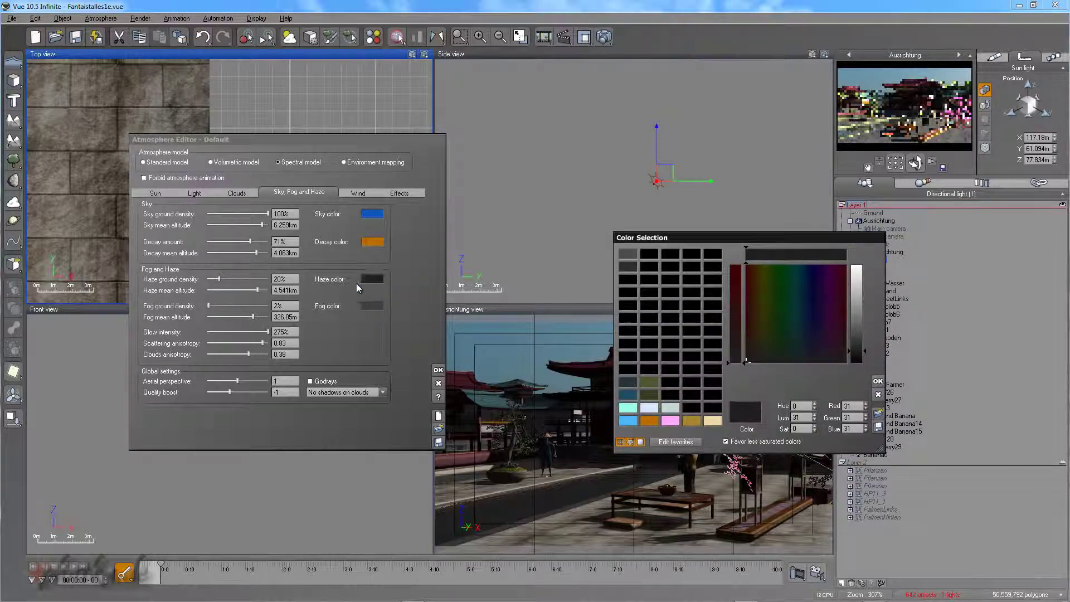
pyautogui.click(877, 394)
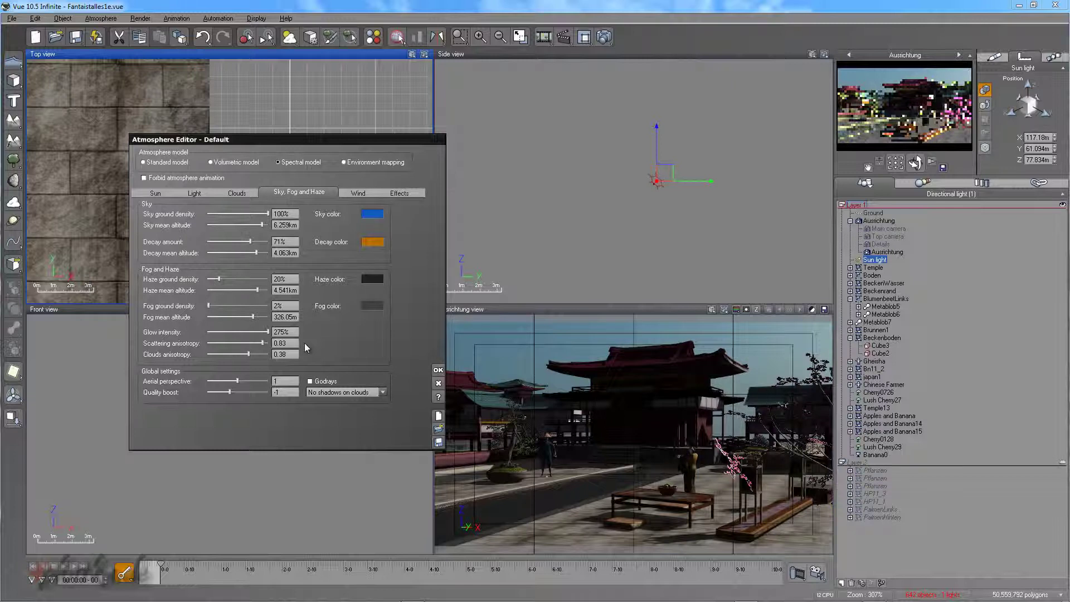
# Set the aerial perspective to 5 and open the atmosphere's cloud settings
pyautogui.click(285, 383)
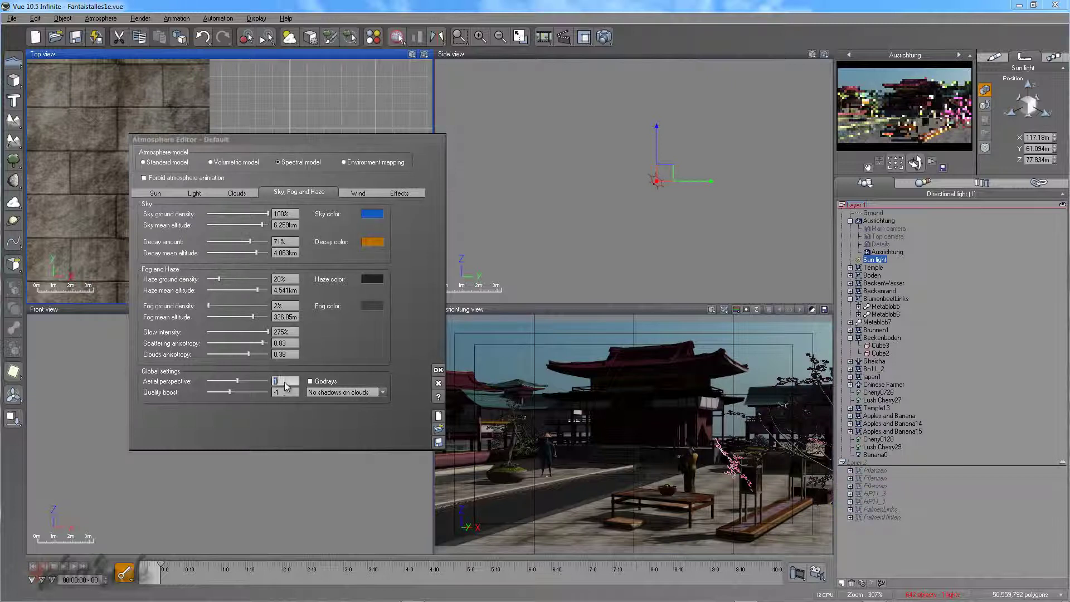
pyautogui.write('5')
pyautogui.click(236, 194)
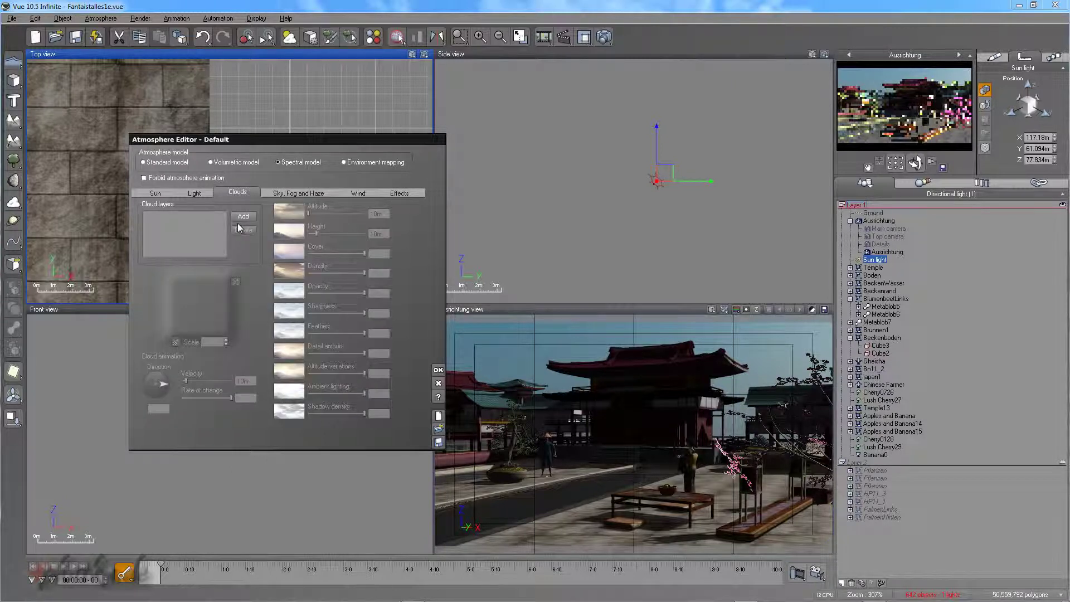
# Add a Dark Cumulus cloud layer, set its height to 40.1 m and refresh the sky in the camera view
pyautogui.click(243, 216)
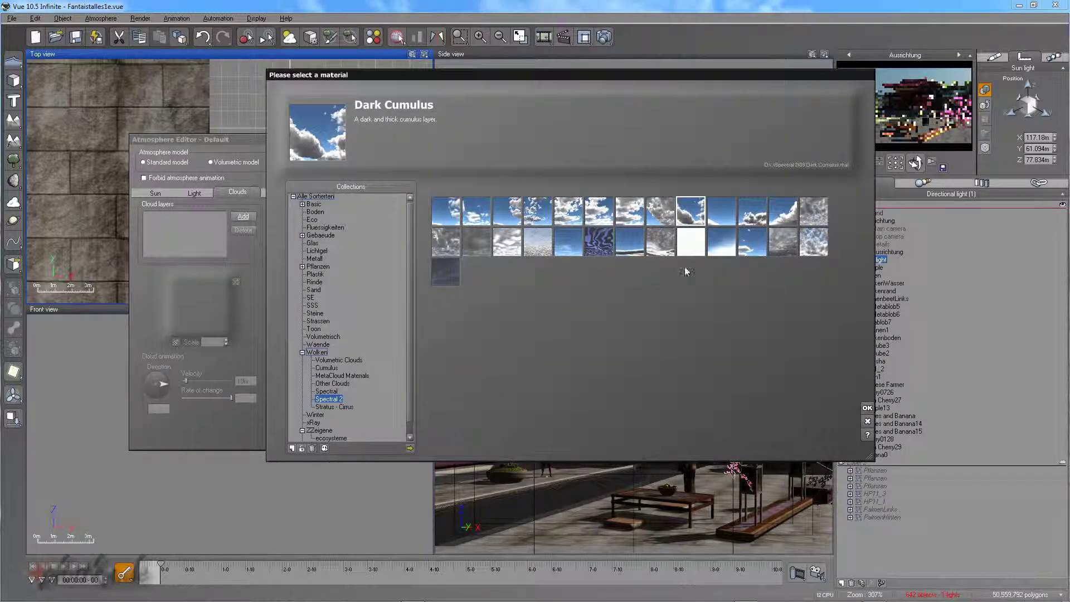
pyautogui.click(867, 408)
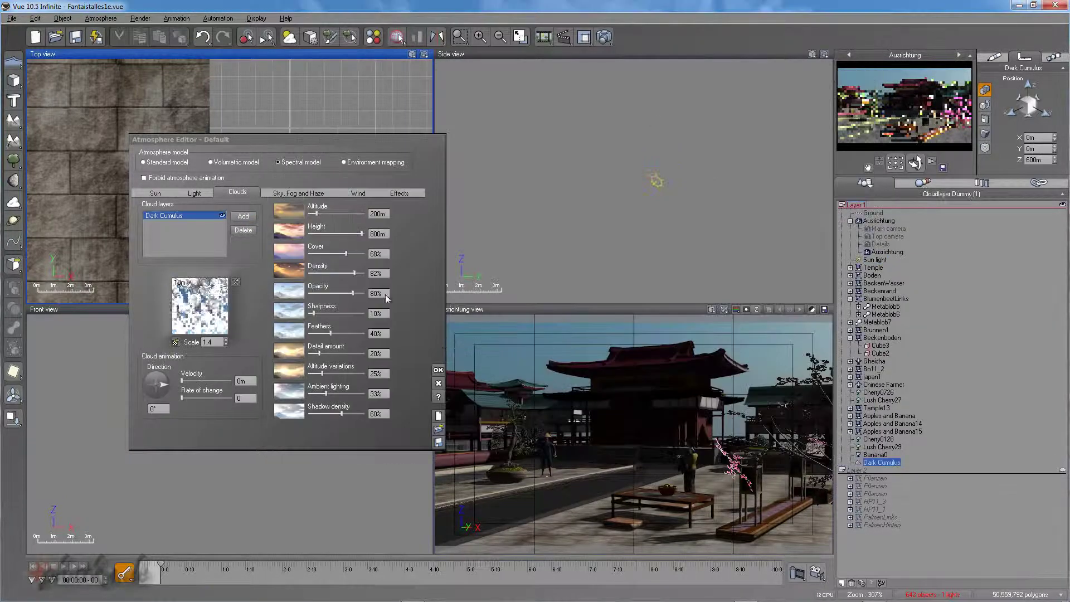
pyautogui.moveTo(361, 233); pyautogui.dragTo(327, 234)
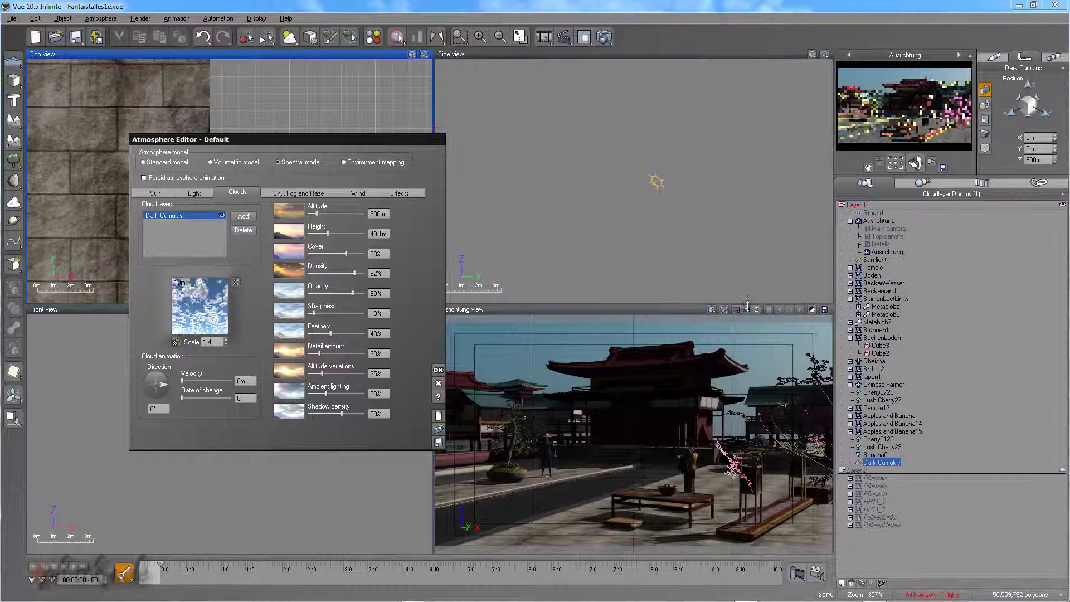
pyautogui.click(711, 310)
pyautogui.click(739, 463)
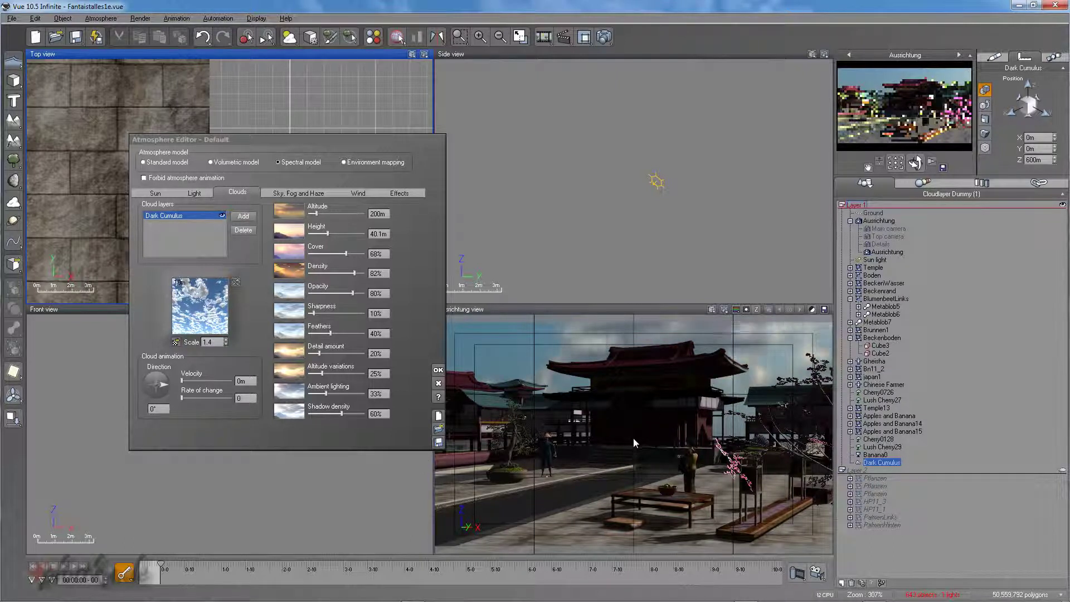
pyautogui.rightClick(898, 119)
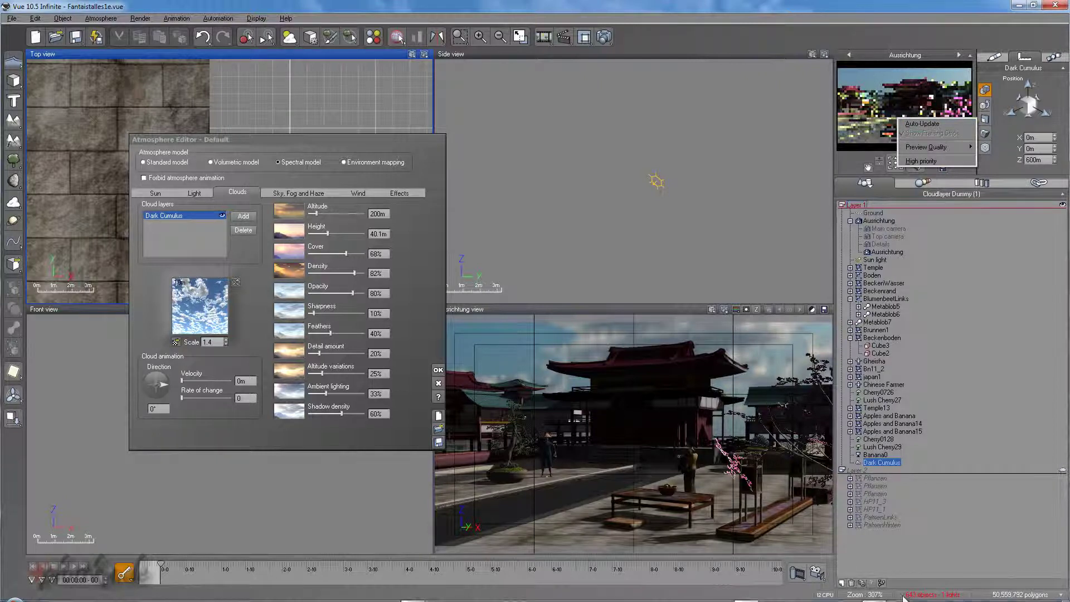
pyautogui.click(928, 484)
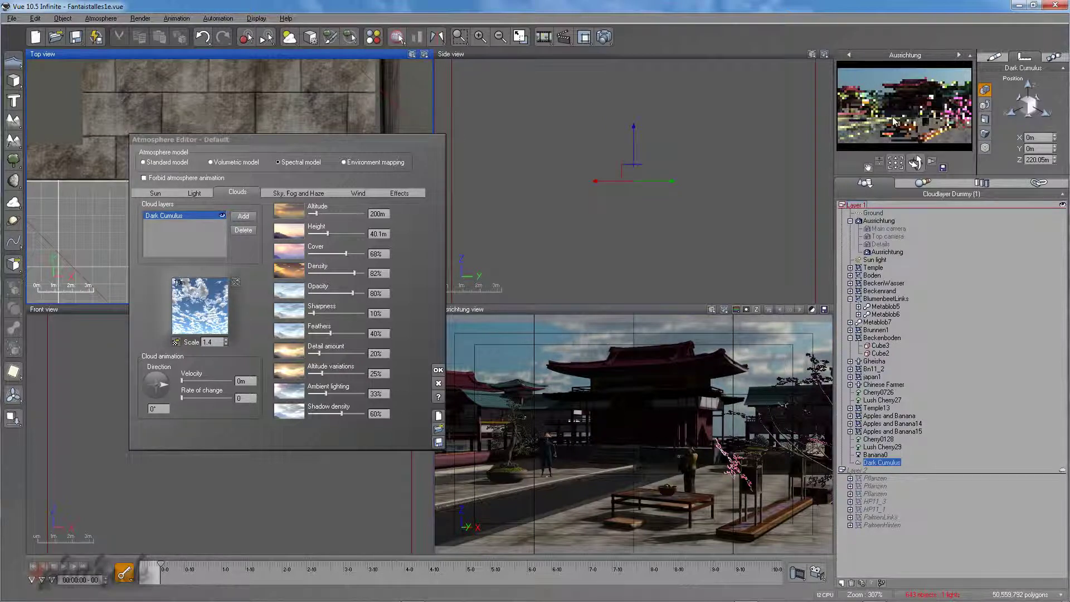
# Set the cloud layer's cover to 34%, density 35%, sharpness 15%, feathers 11%, detail amount 71% and altitude variations 72%, and refresh the sky
pyautogui.moveTo(346, 253); pyautogui.dragTo(326, 274)
pyautogui.moveTo(330, 333); pyautogui.dragTo(316, 314)
pyautogui.moveTo(319, 353); pyautogui.dragTo(349, 372)
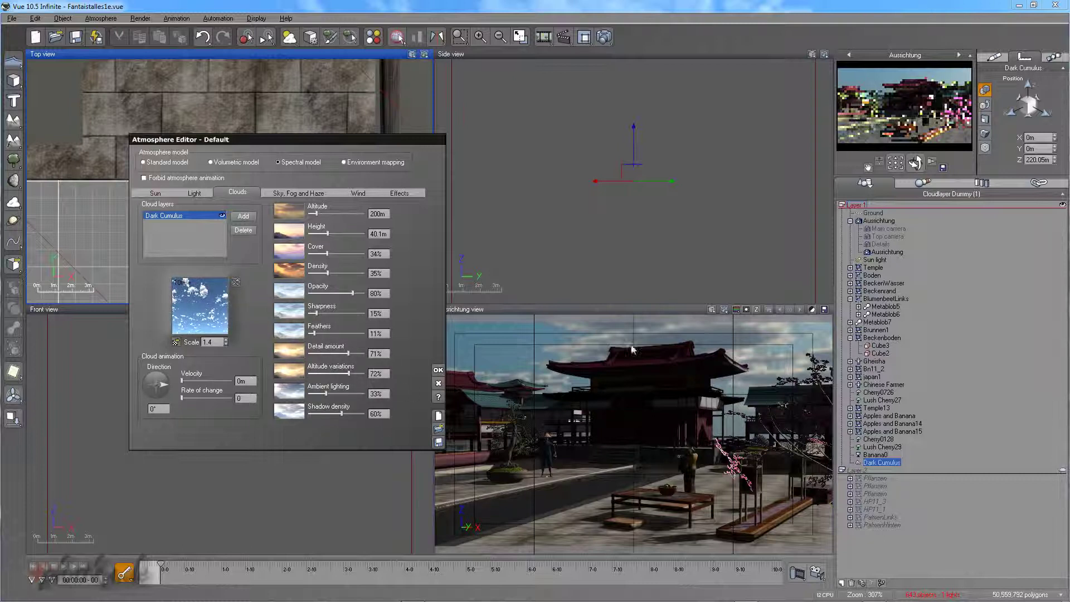
pyautogui.click(711, 310)
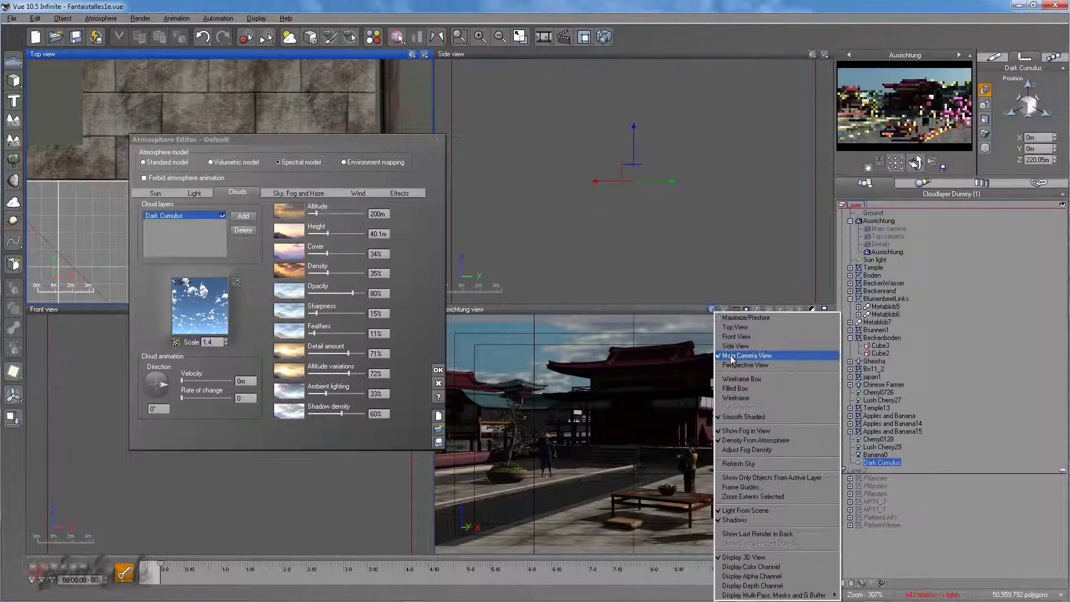
pyautogui.click(736, 464)
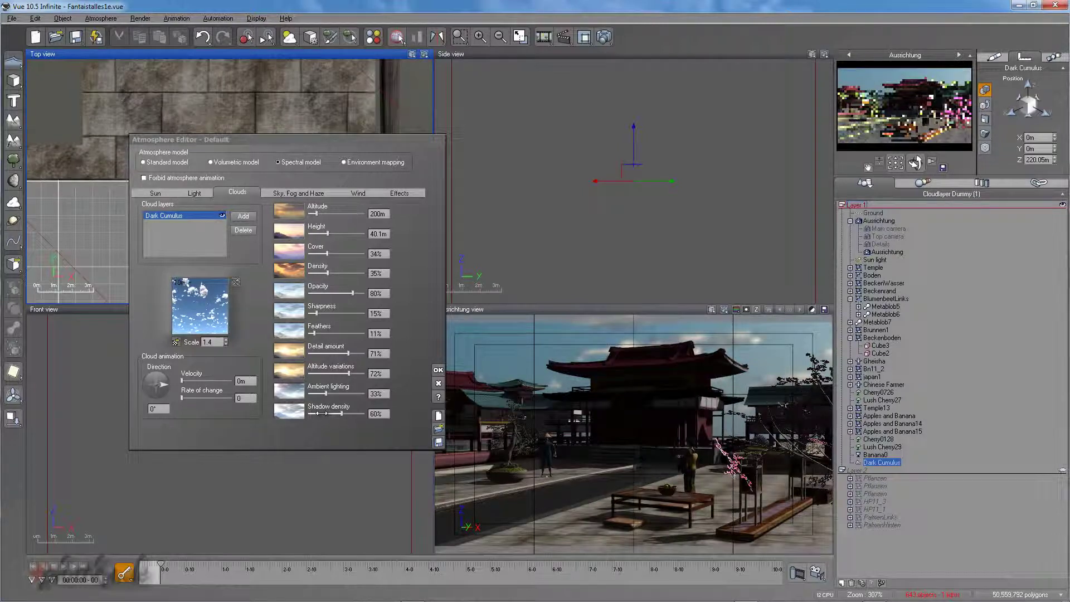
# Set the cloud layer's ambient lighting to 21%, cover to 31% and density to 30%, and accept the atmosphere settings
pyautogui.moveTo(328, 393); pyautogui.dragTo(321, 394)
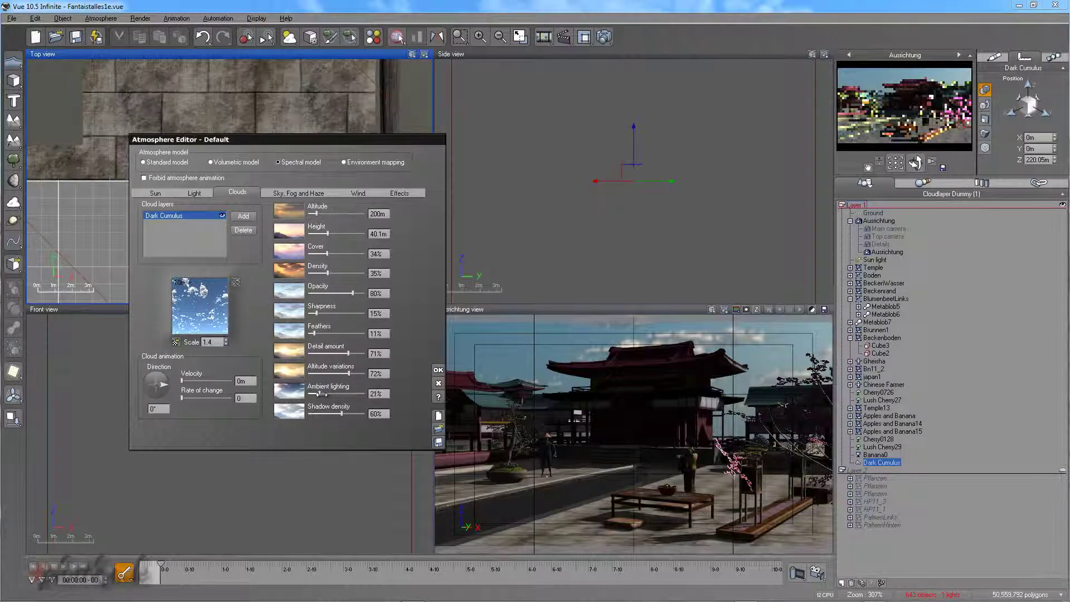
pyautogui.moveTo(321, 394); pyautogui.dragTo(319, 394)
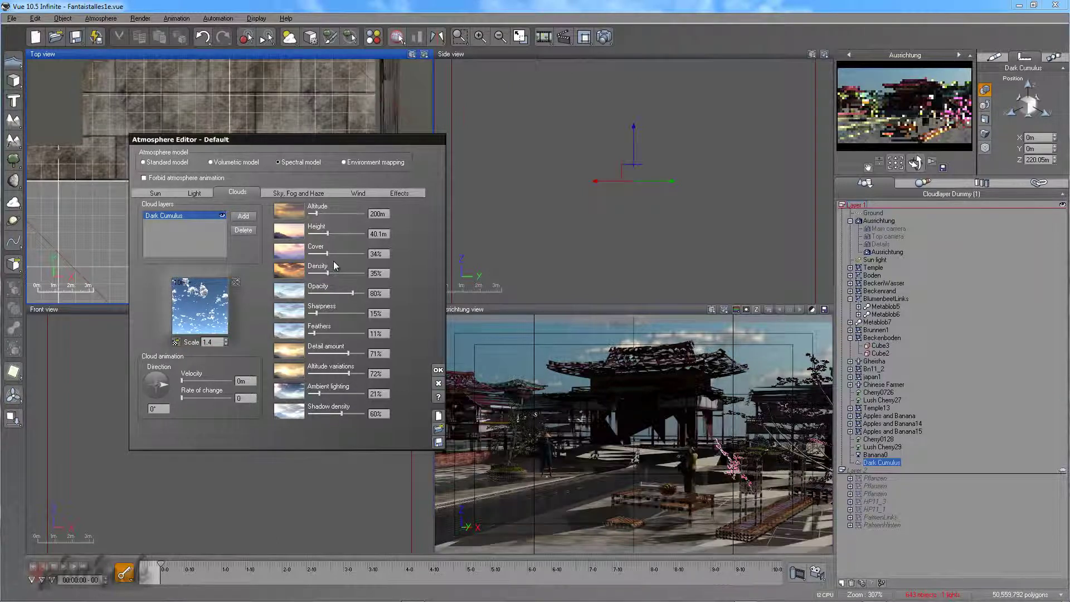
pyautogui.moveTo(326, 257); pyautogui.dragTo(329, 272)
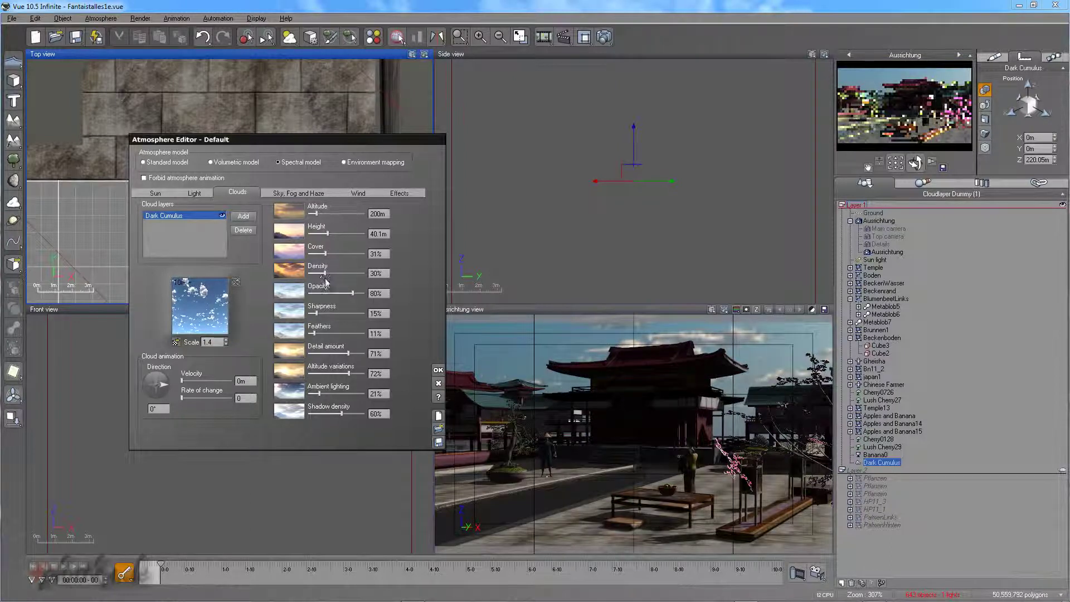
pyautogui.click(438, 370)
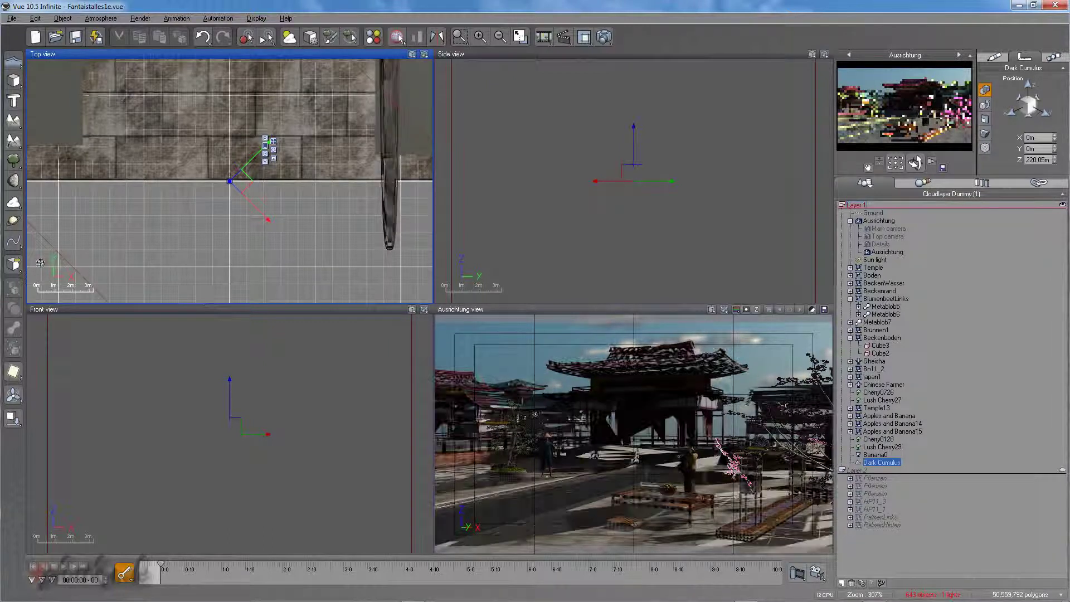
# Load the Flock of Crows object from the aerial animals collection into the scene
pyautogui.rightClick(15, 268)
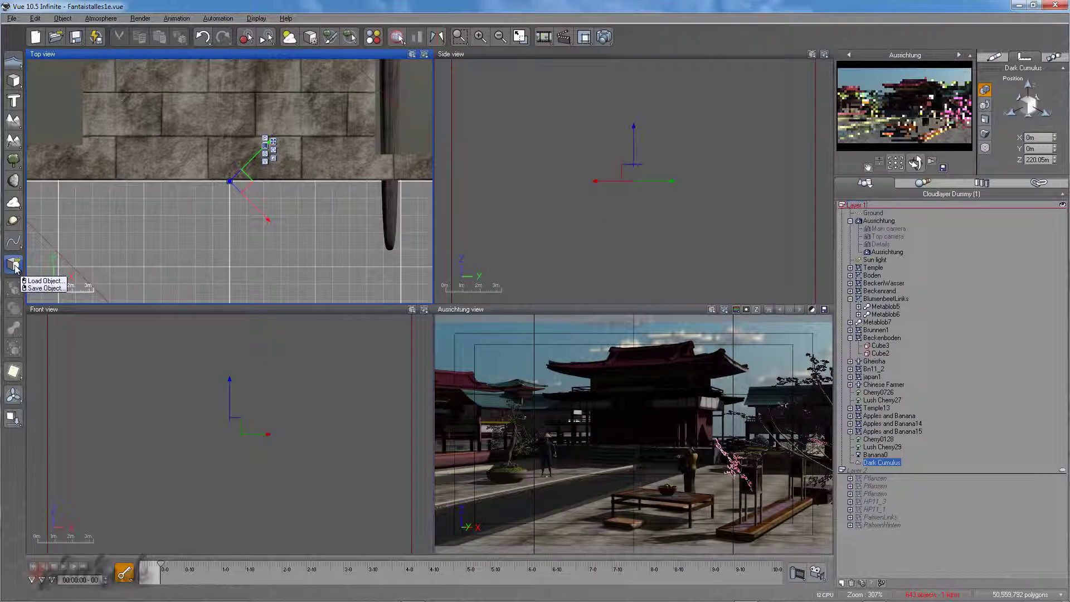
pyautogui.click(329, 249)
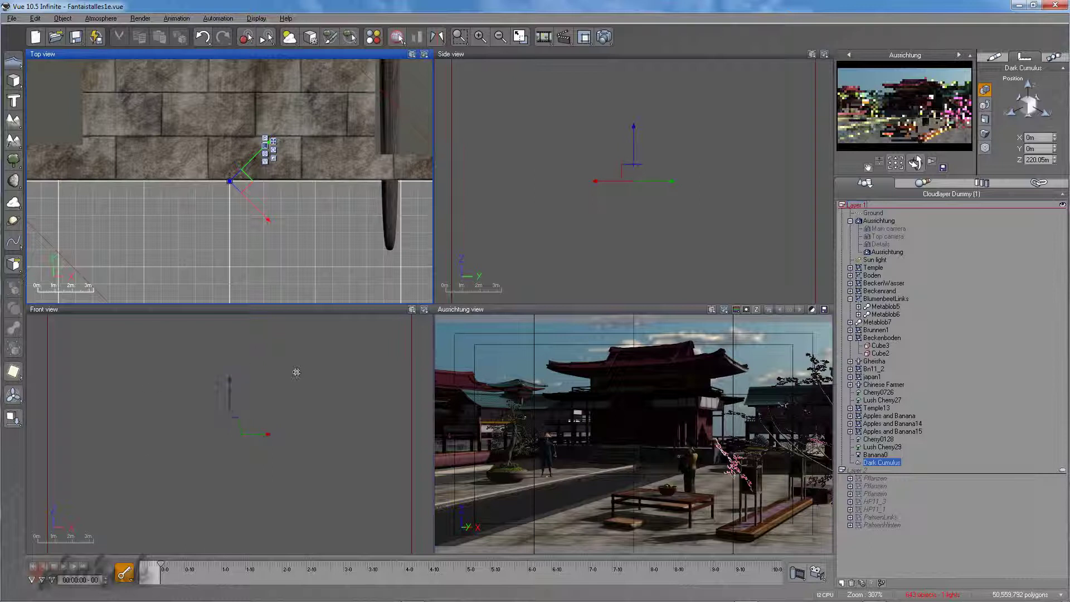
pyautogui.click(14, 264)
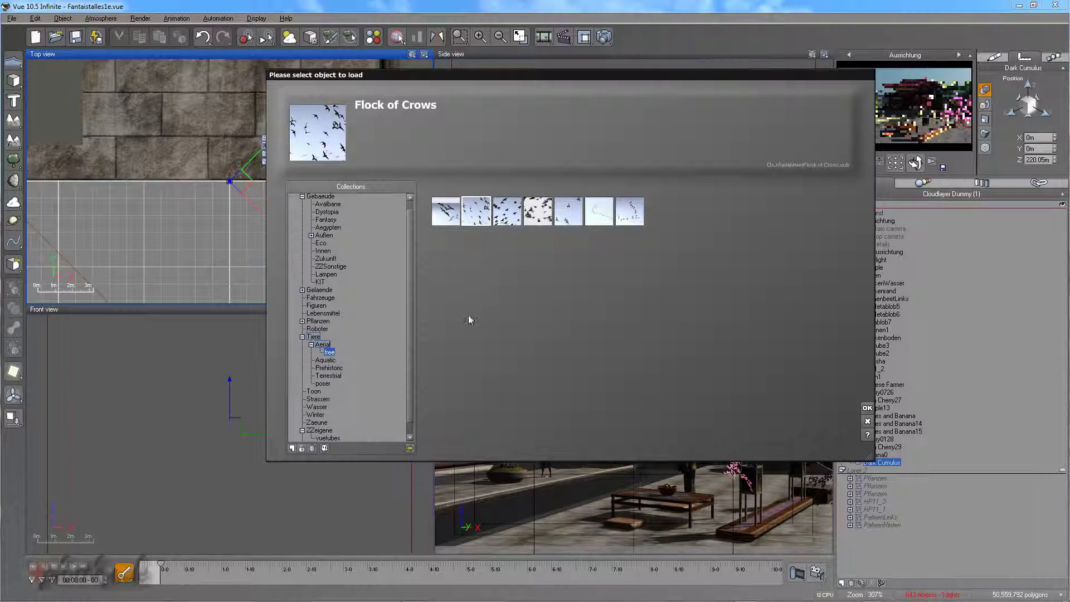
pyautogui.click(867, 407)
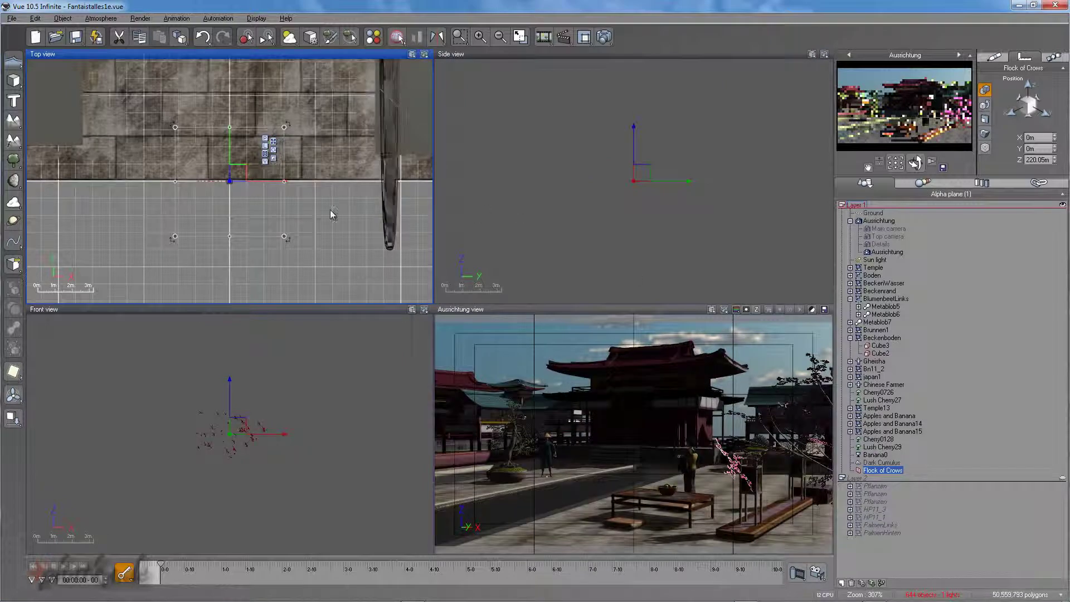
# Move the flock of crows down from cloud height into the camera's view, to about X 48 m, Y 29 m and Z 28.5 m
pyautogui.scroll(-5, 267, 194)
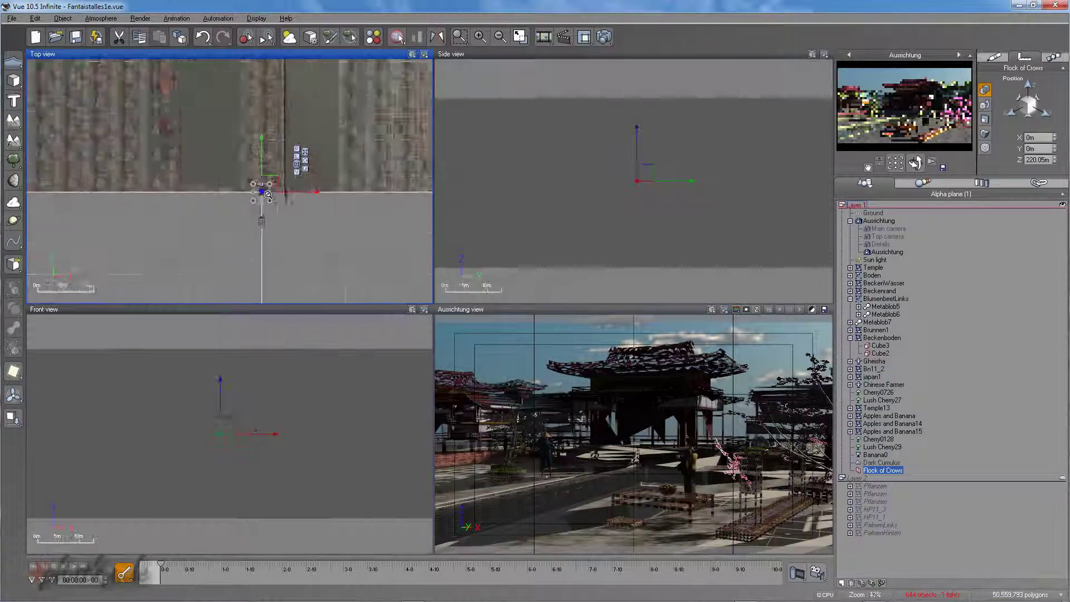
pyautogui.moveTo(301, 194); pyautogui.dragTo(393, 194)
pyautogui.moveTo(355, 159); pyautogui.dragTo(355, 110)
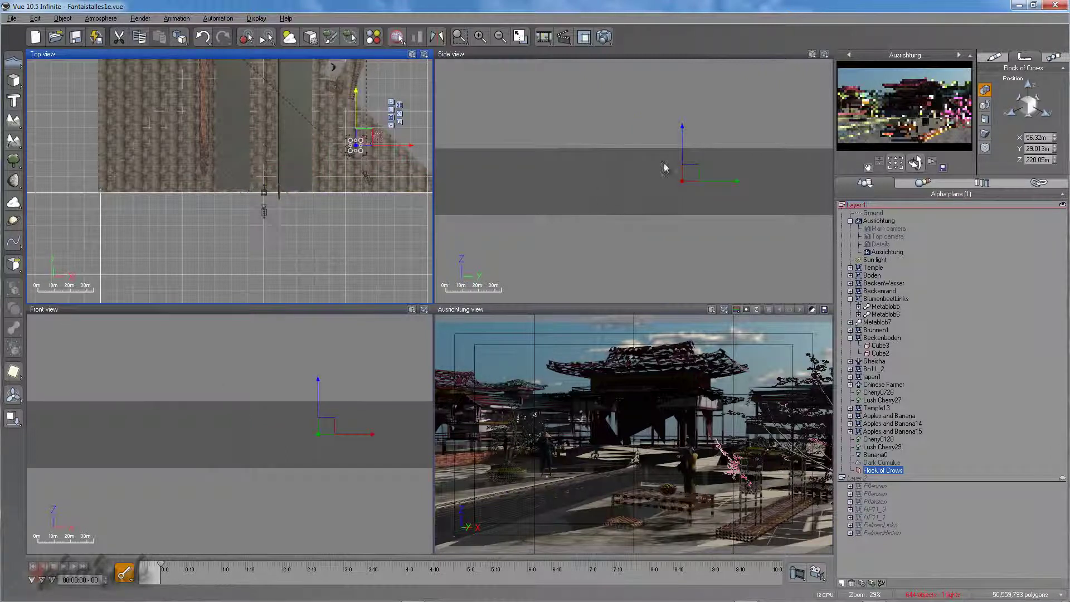
pyautogui.click(689, 167)
pyautogui.scroll(-4, 685, 130)
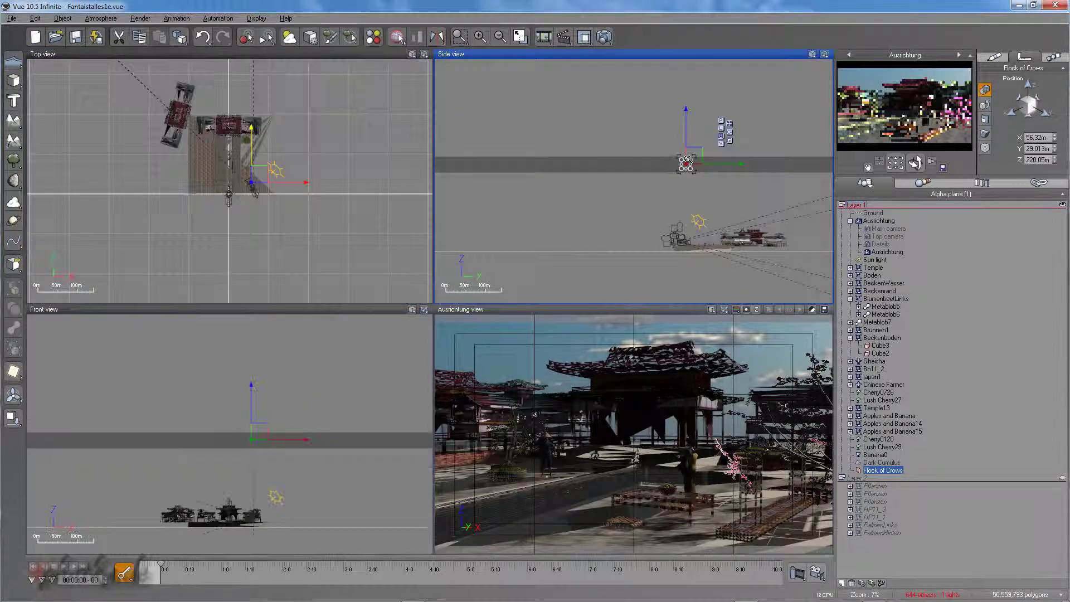
pyautogui.moveTo(689, 155); pyautogui.dragTo(696, 212)
pyautogui.moveTo(713, 421); pyautogui.dragTo(527, 385)
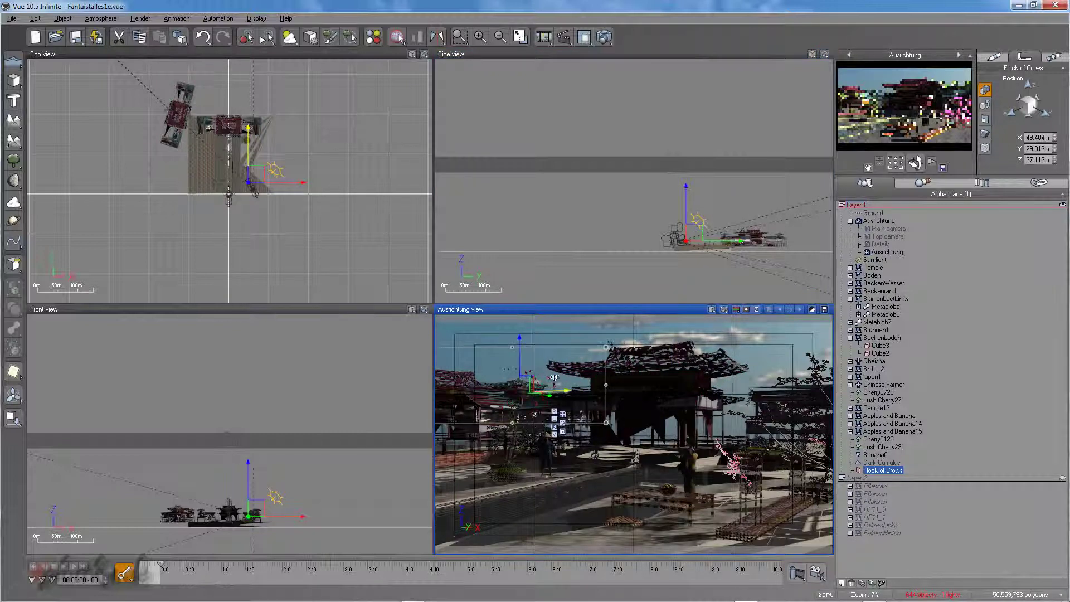
pyautogui.moveTo(519, 345); pyautogui.dragTo(519, 321)
# Push the flock of crows back from the camera towards the temple buildings, to about Y 99.9 m
pyautogui.scroll(5, 633, 223)
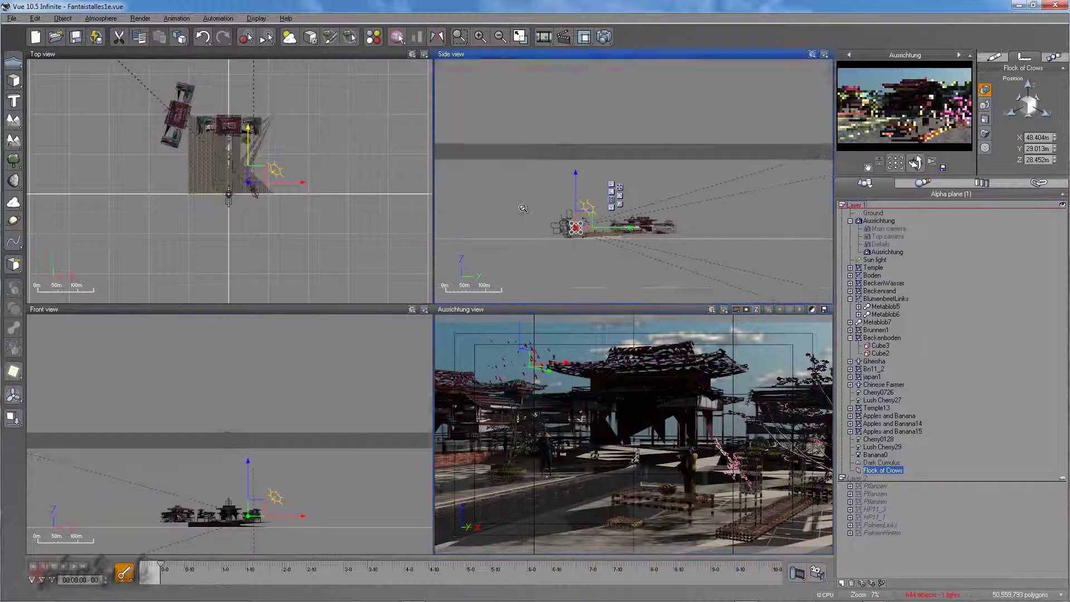
pyautogui.scroll(6, 613, 229)
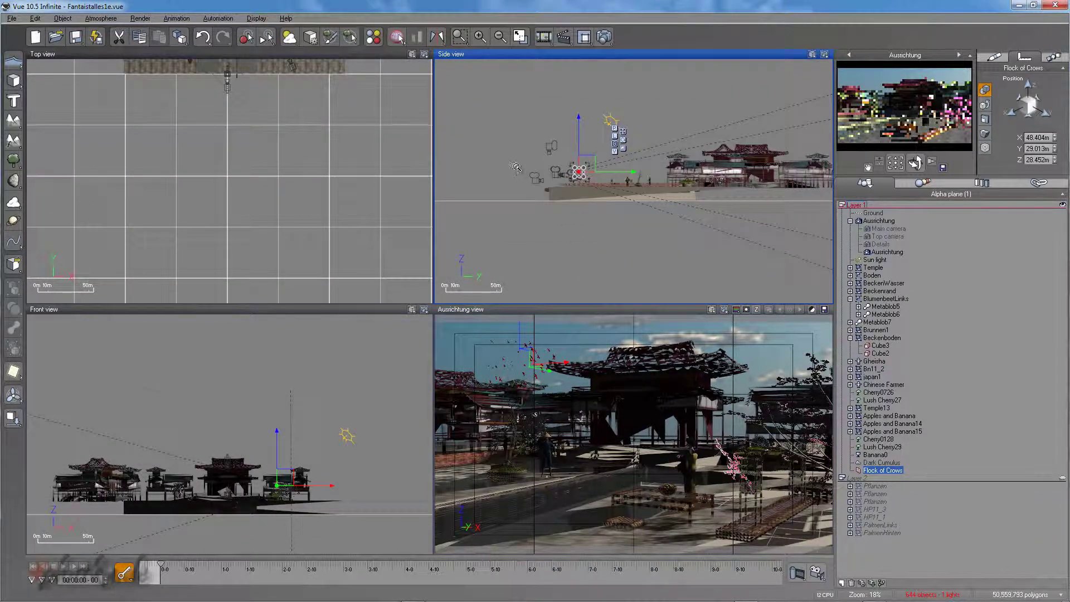
pyautogui.scroll(8, 540, 190)
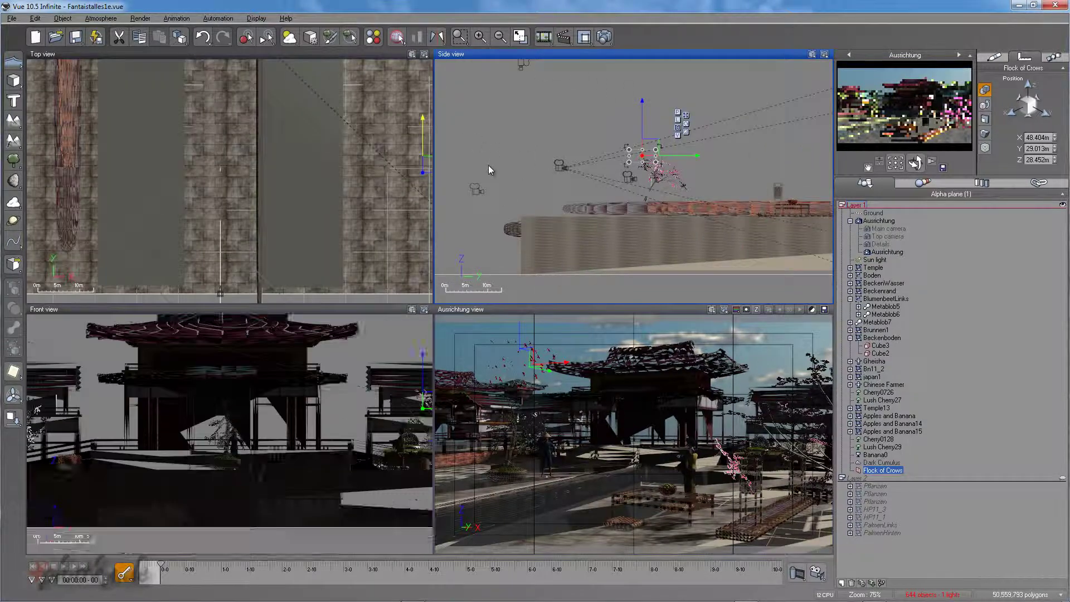
pyautogui.scroll(-4, 642, 193)
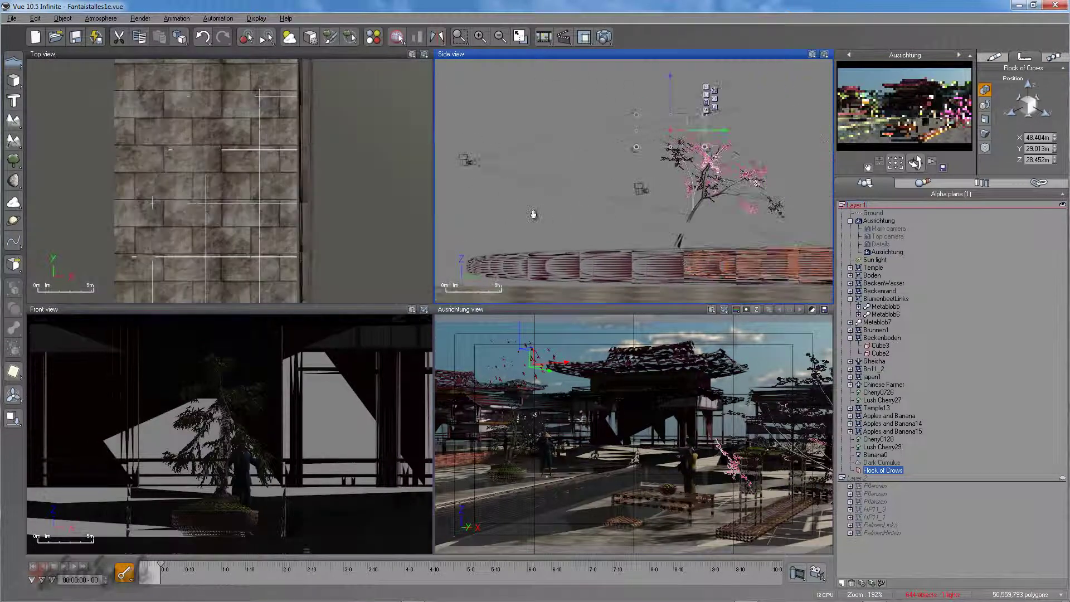
pyautogui.scroll(-4, 700, 170)
pyautogui.moveTo(699, 170); pyautogui.dragTo(565, 166, button='right')
pyautogui.moveTo(565, 166); pyautogui.dragTo(694, 161)
pyautogui.moveTo(807, 115); pyautogui.dragTo(644, 205, button='right')
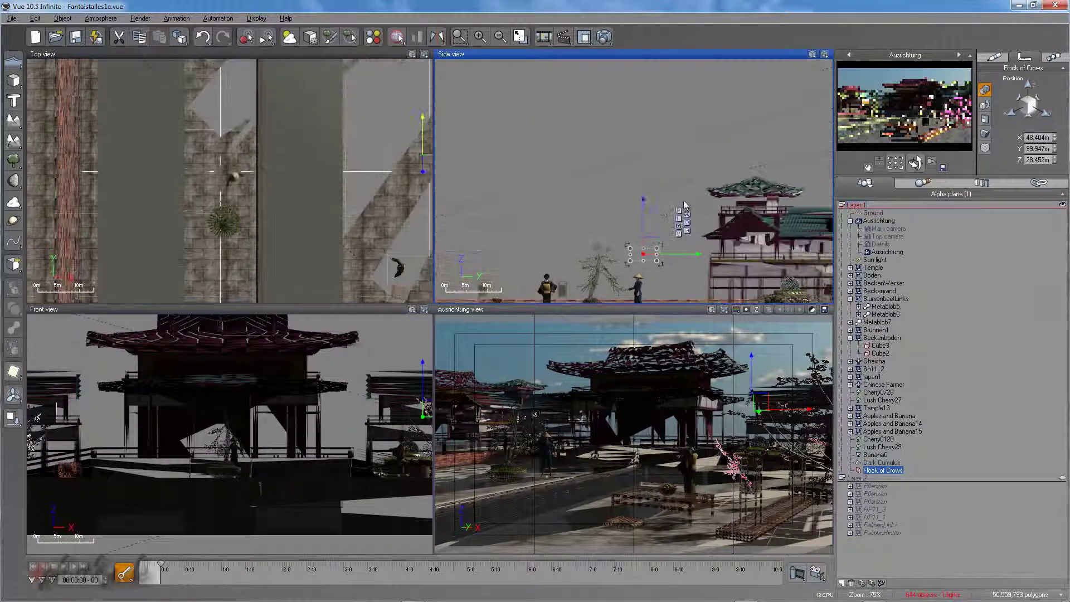
# Place the flock of crows in the sky beside the main temple roof, at about X -11.7 m, Y 101.6 m and Z 41 m, and enlarge it
pyautogui.moveTo(644, 206); pyautogui.dragTo(645, 135)
pyautogui.moveTo(367, 153); pyautogui.dragTo(307, 180, button='right')
pyautogui.moveTo(307, 180); pyautogui.dragTo(98, 192)
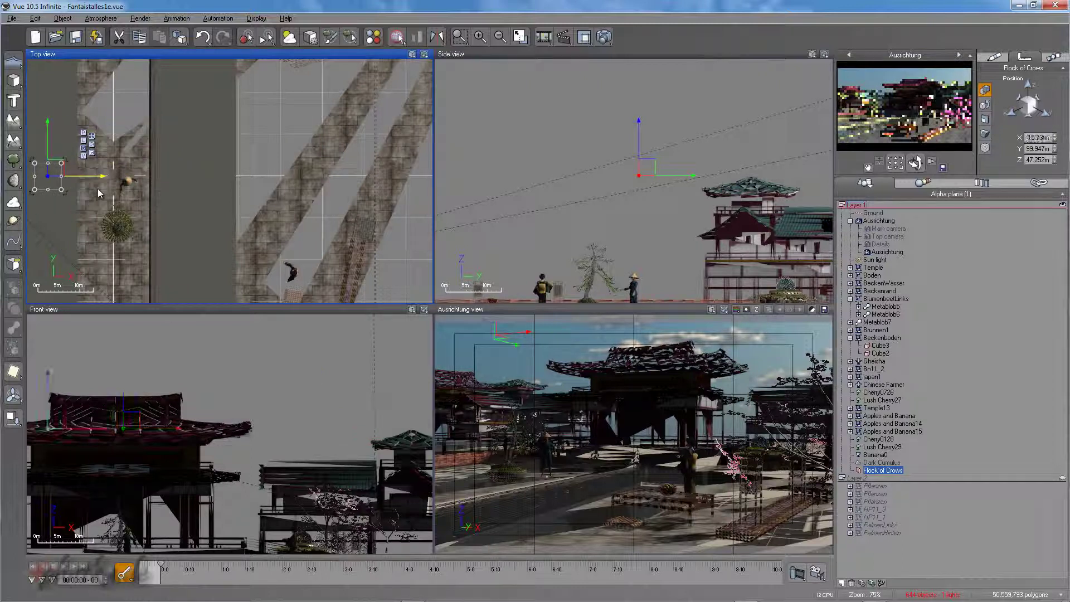
pyautogui.click(642, 152)
pyautogui.moveTo(642, 152); pyautogui.dragTo(682, 195)
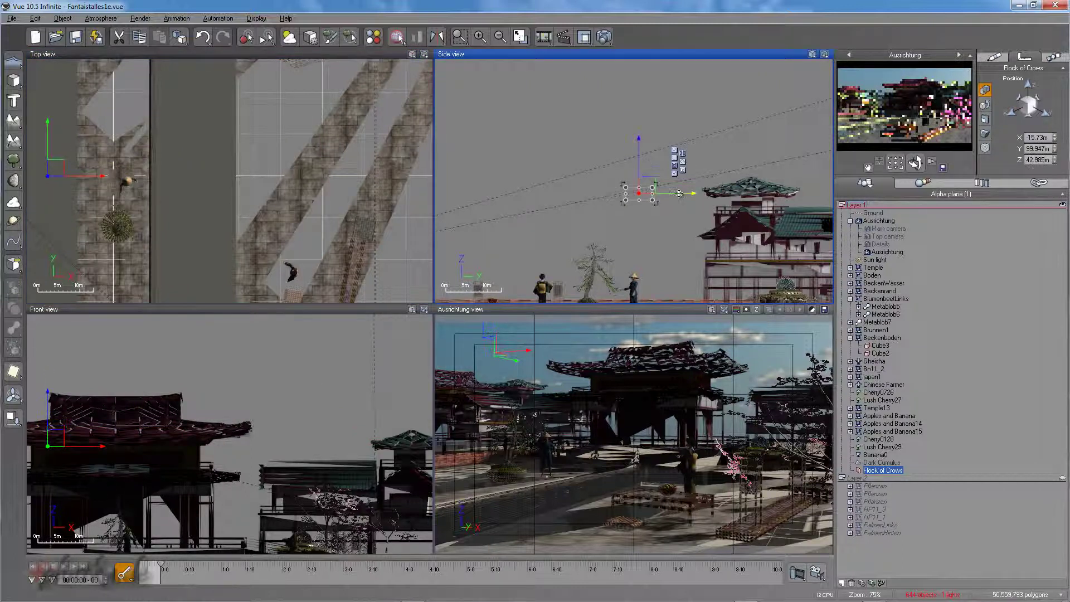
pyautogui.click(504, 363)
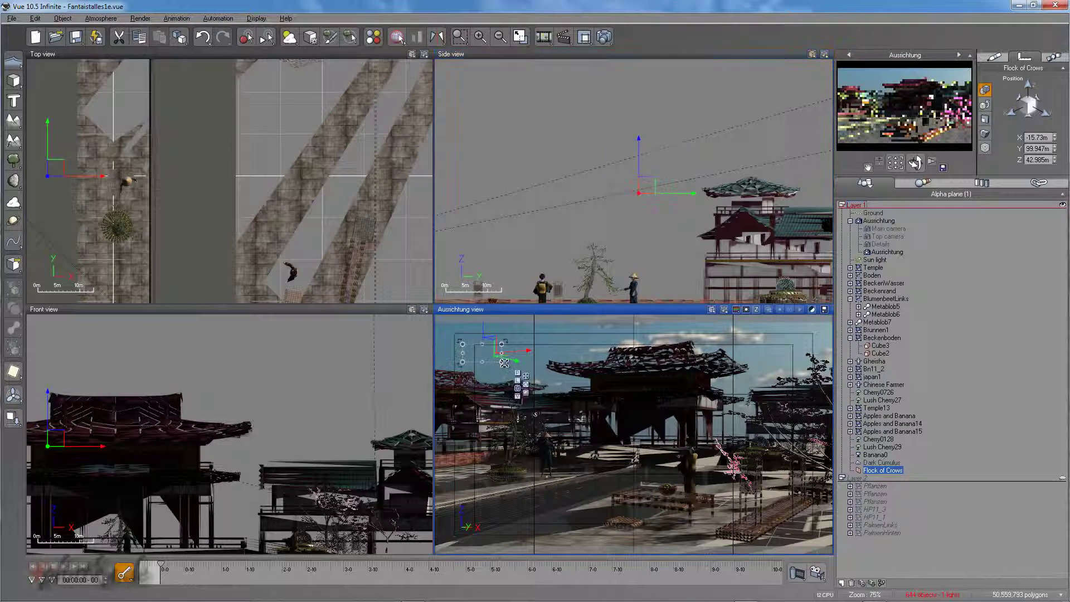
pyautogui.moveTo(503, 363); pyautogui.dragTo(530, 380)
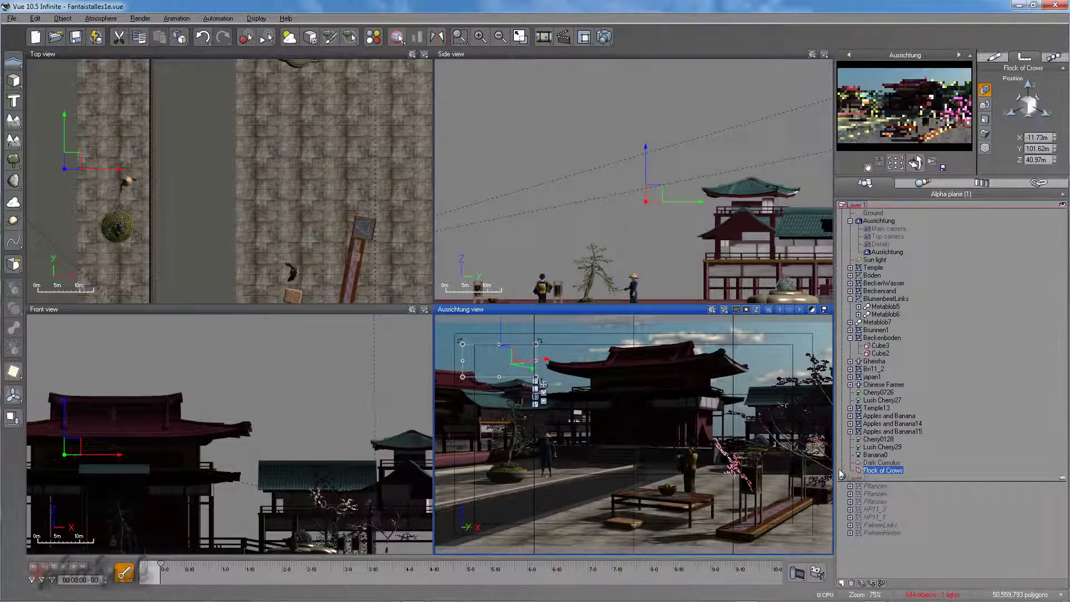
# Load the Timberwolf terrain from the Gelaende collection, supplying Timberwolf_snow.tga for its missing snow texture
pyautogui.click(13, 263)
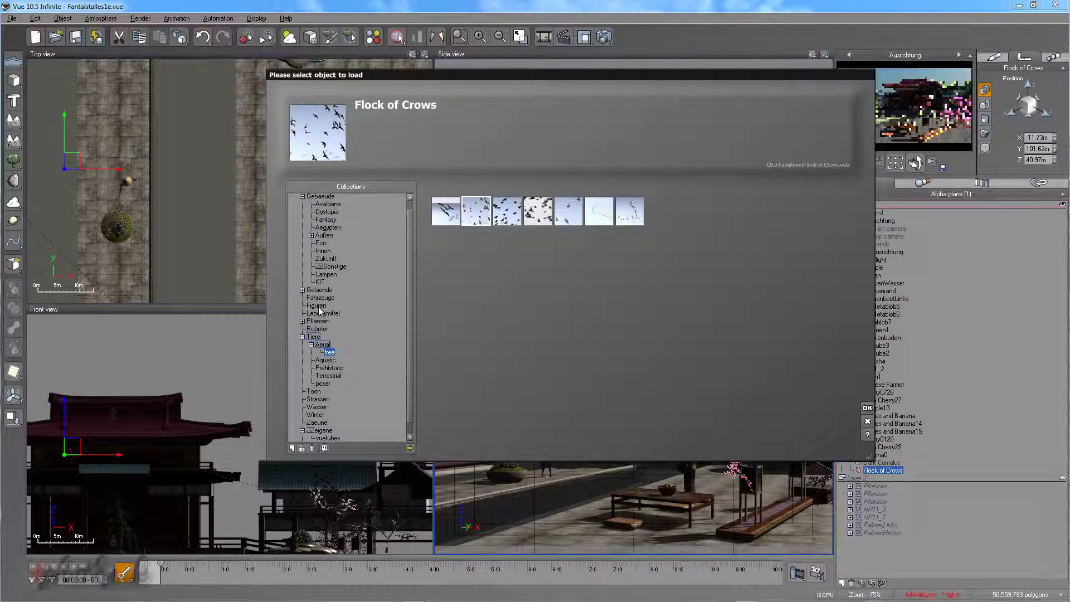
pyautogui.click(319, 290)
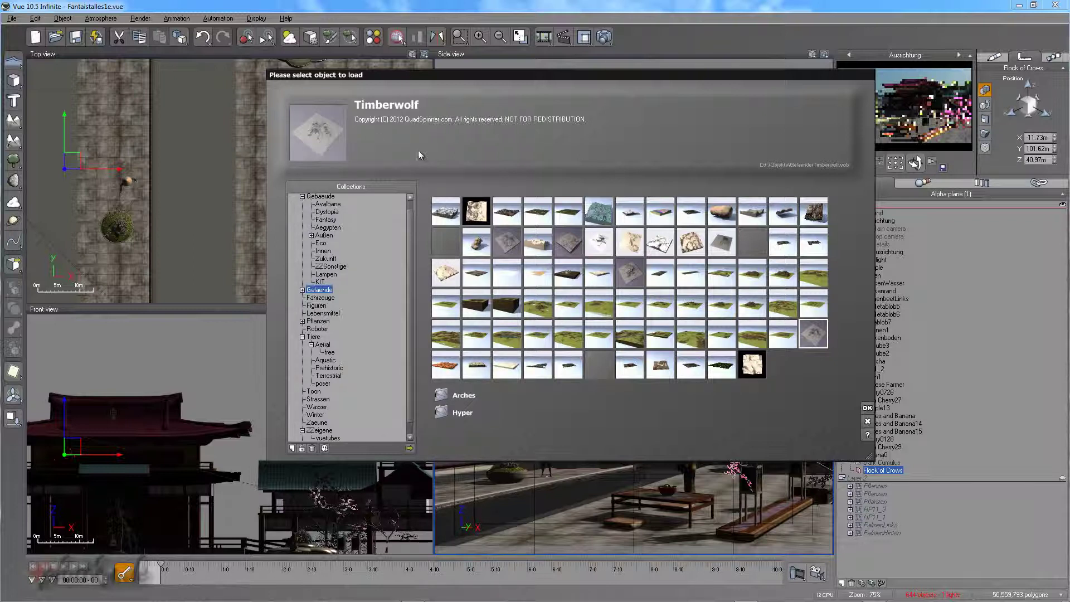
pyautogui.click(867, 409)
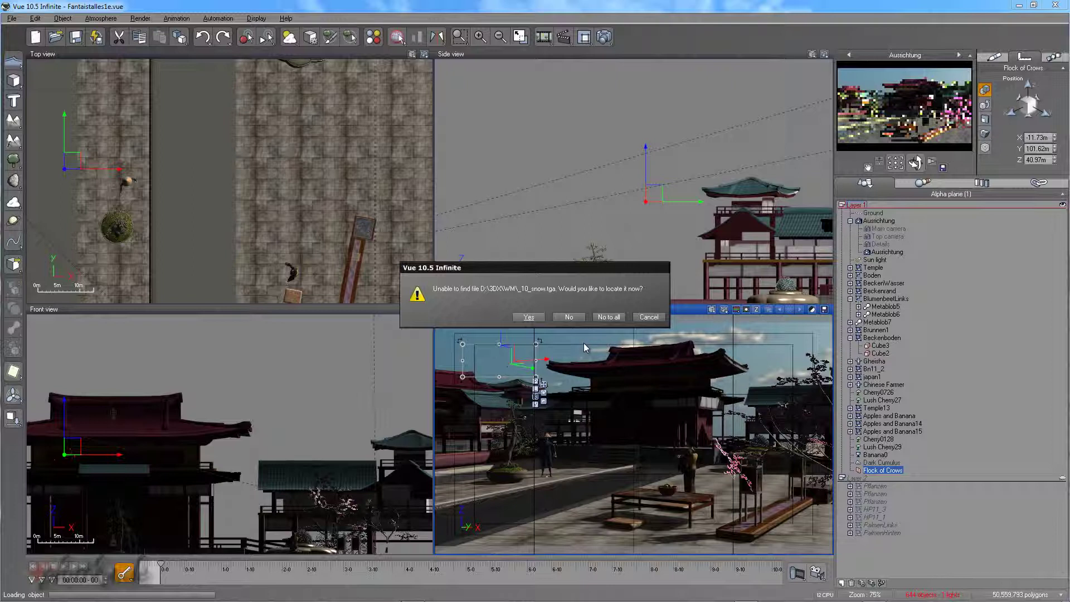
pyautogui.press('Return')
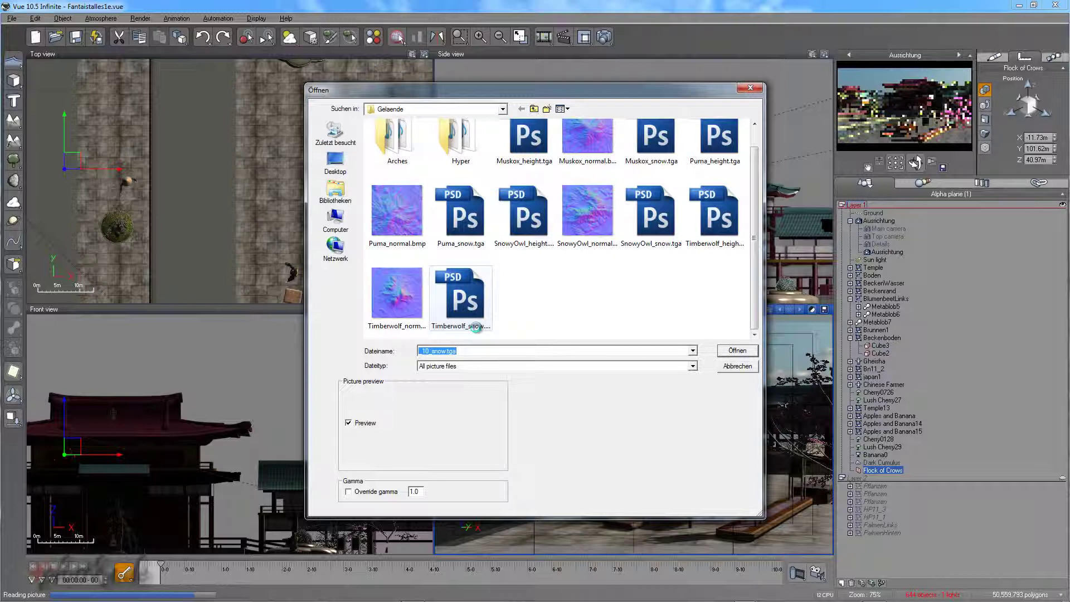
pyautogui.click(473, 330)
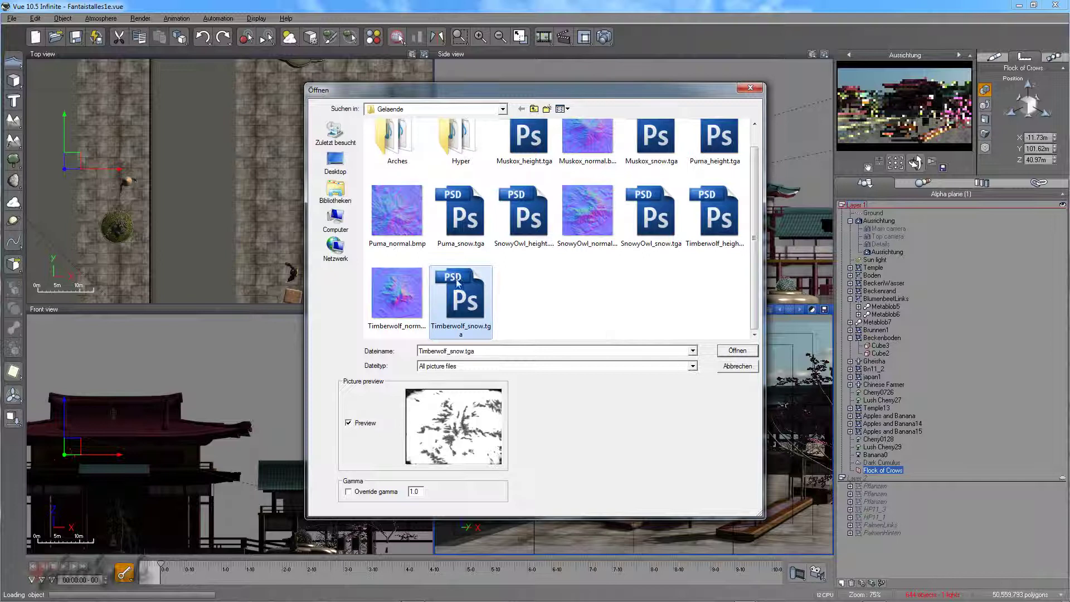
pyautogui.click(725, 351)
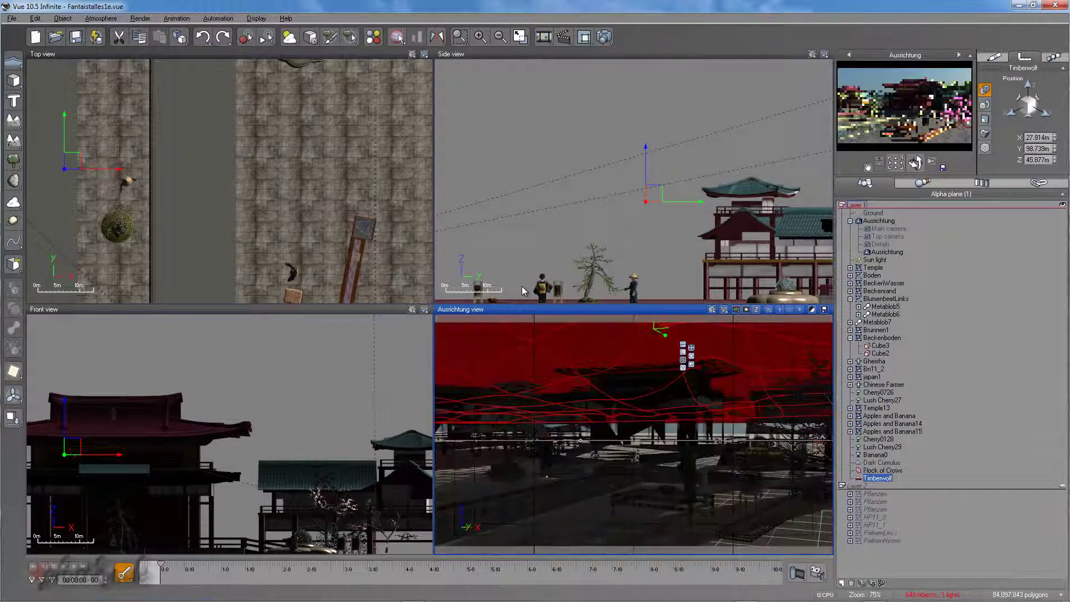
# Lower the Timberwolf terrain to about Z 3.4 m and move it behind the temple grounds, to about X -2.95 km, Y 4.2 km
pyautogui.scroll(-10, 715, 157)
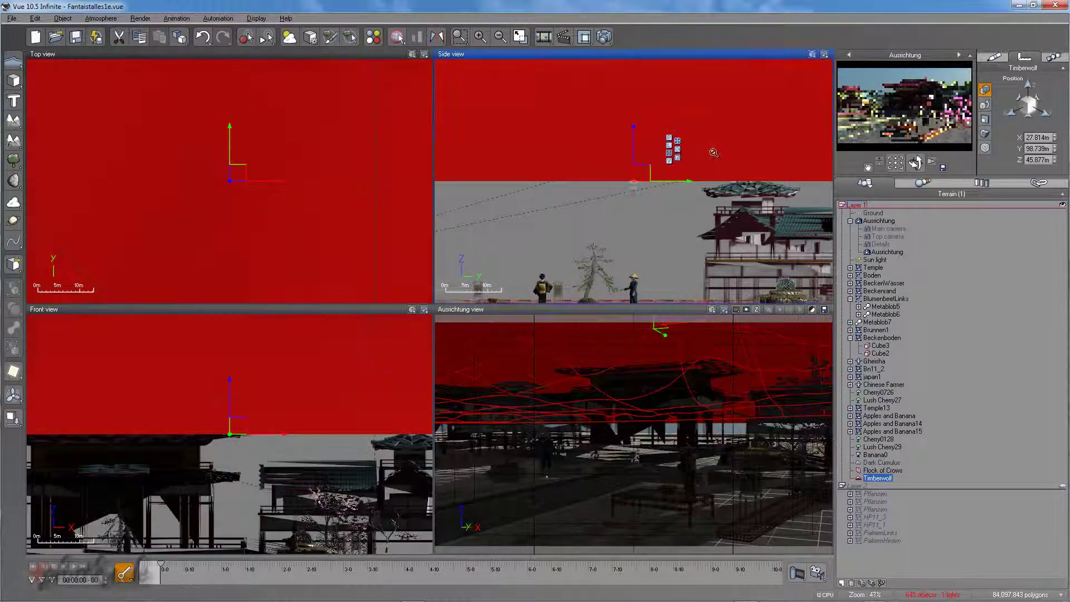
pyautogui.moveTo(706, 123); pyautogui.dragTo(713, 121)
pyautogui.click(310, 189)
pyautogui.scroll(-5, 310, 191)
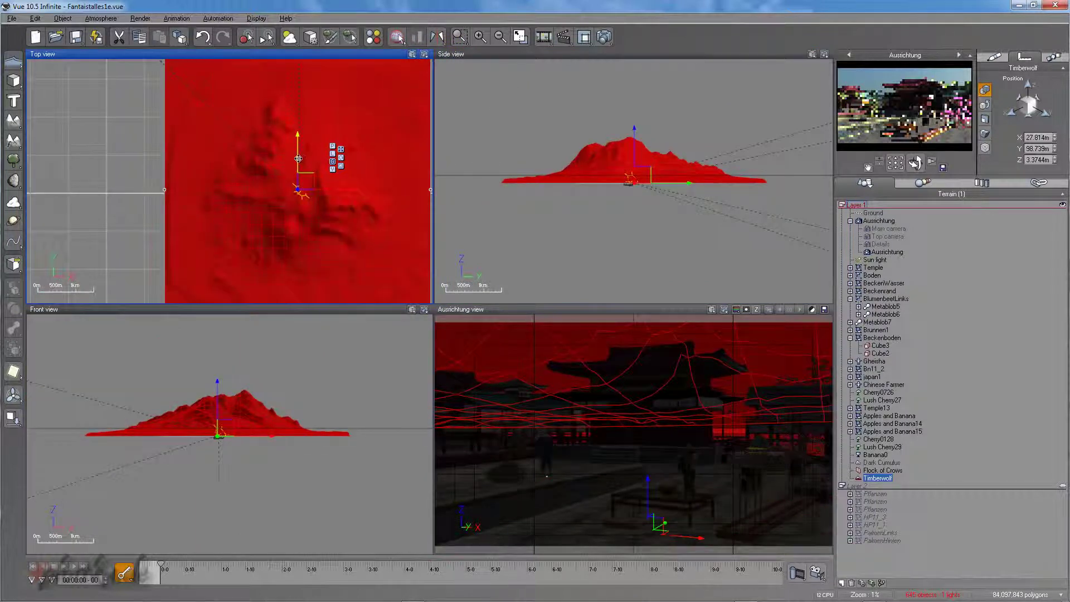
pyautogui.moveTo(298, 150); pyautogui.dragTo(313, 251)
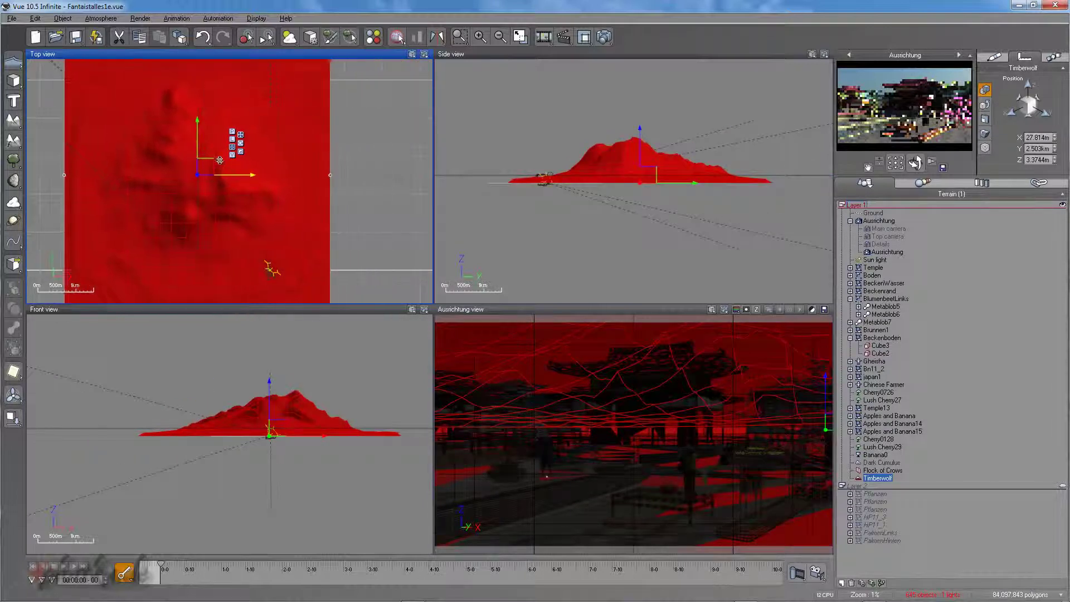
pyautogui.moveTo(156, 156); pyautogui.dragTo(154, 79)
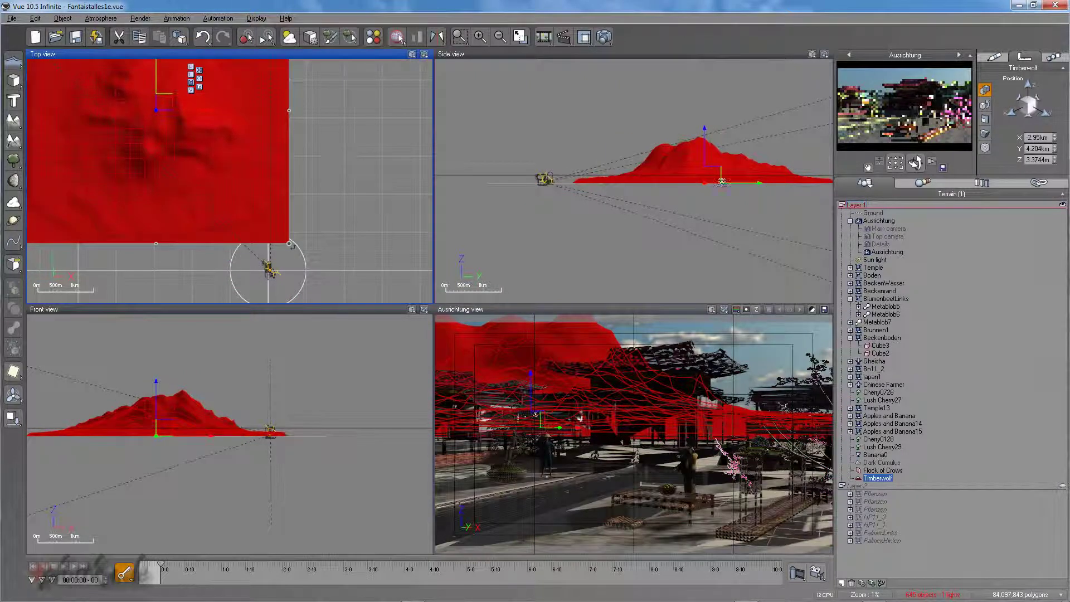
# Sink the Timberwolf terrain below ground level, to about Z -79 m
pyautogui.click(715, 179)
pyautogui.scroll(2, 658, 164)
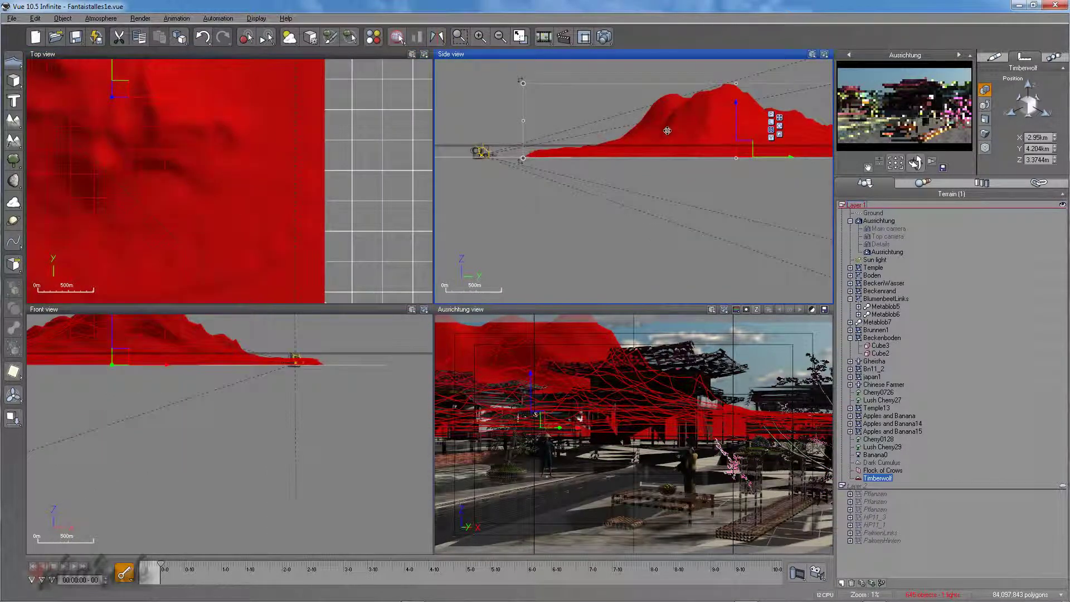
pyautogui.moveTo(668, 131); pyautogui.dragTo(667, 136)
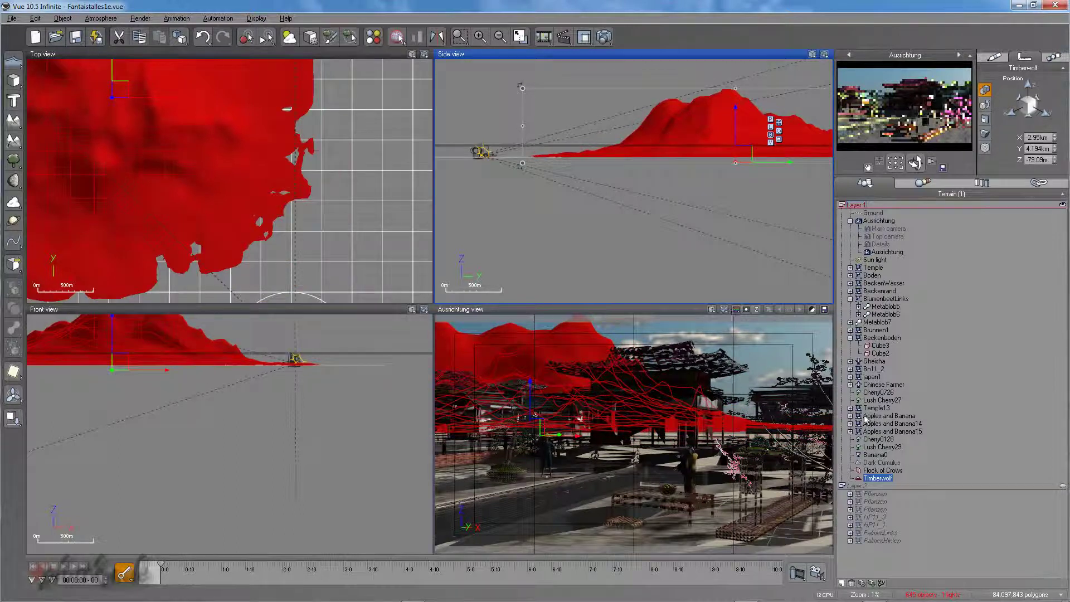
# Shift the Timberwolf terrain to about X -2.56 km, Y 4.59 km, rotate it about its vertical axis, and deselect it
pyautogui.click(156, 156)
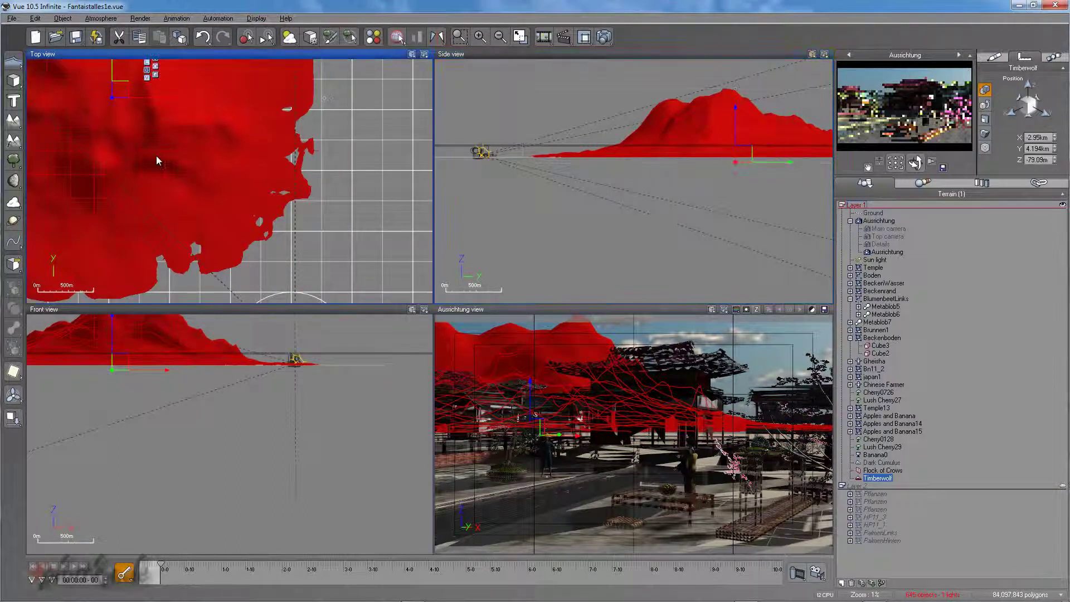
pyautogui.scroll(-4, 156, 158)
pyautogui.moveTo(54, 215); pyautogui.dragTo(84, 200)
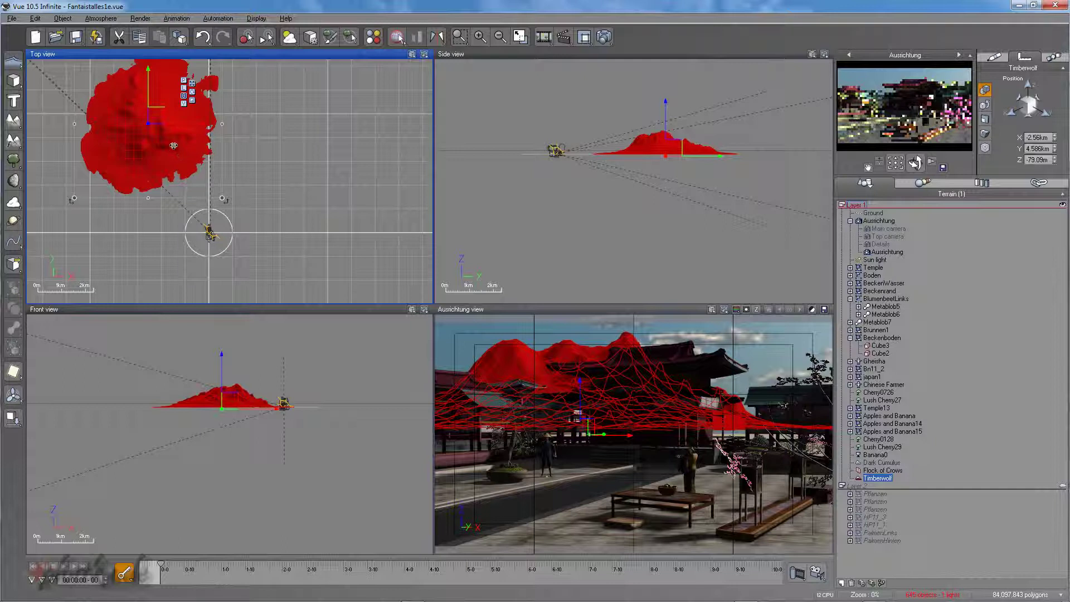
pyautogui.moveTo(222, 199); pyautogui.dragTo(189, 228)
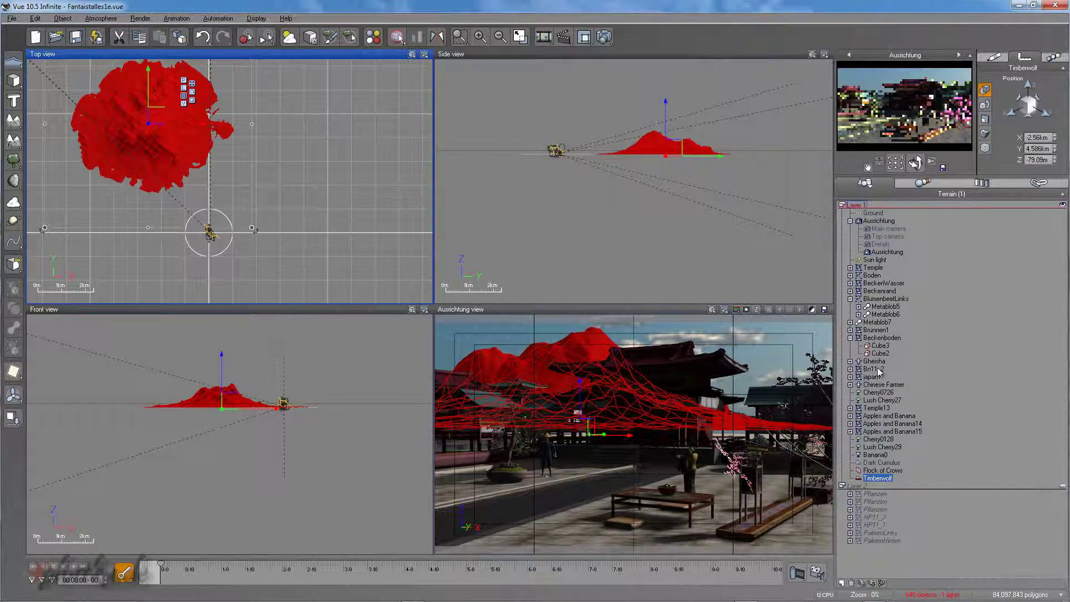
pyautogui.moveTo(538, 174); pyautogui.dragTo(527, 232, button='right')
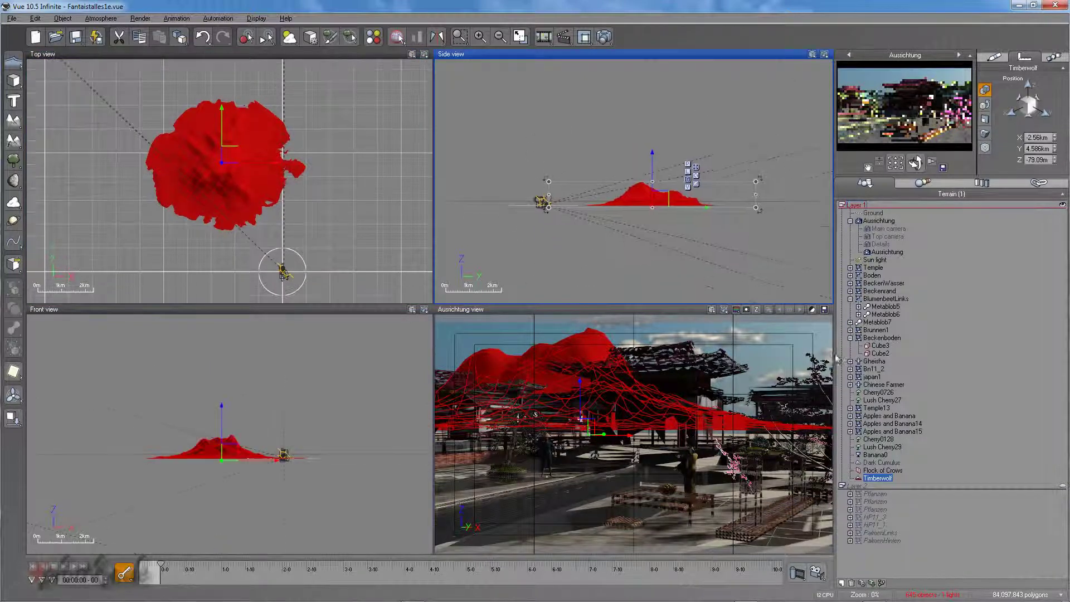
pyautogui.click(1003, 550)
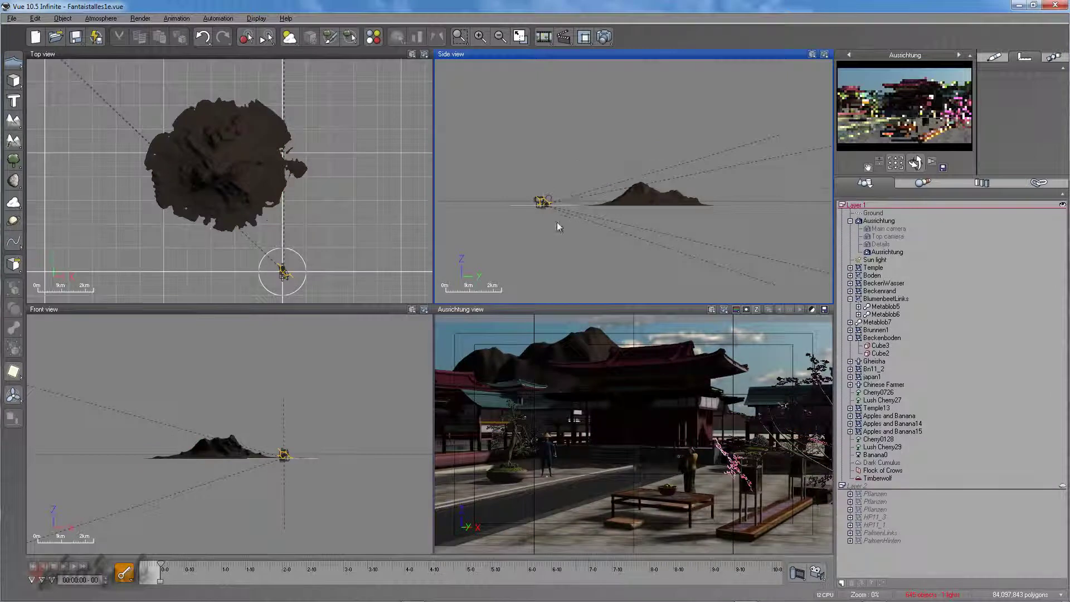
pyautogui.scroll(5, 557, 222)
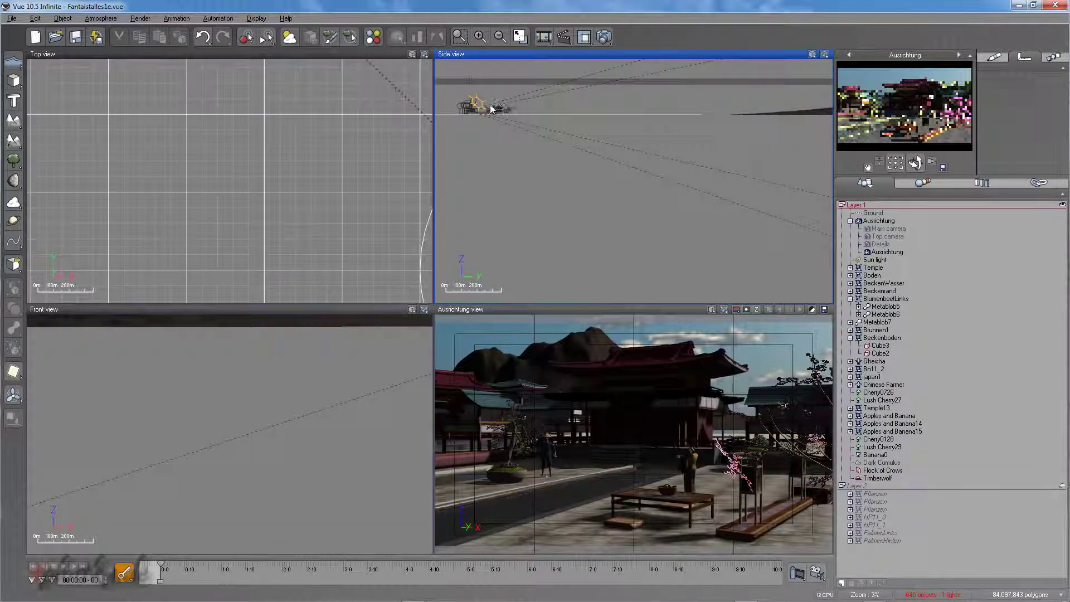
pyautogui.click(101, 18)
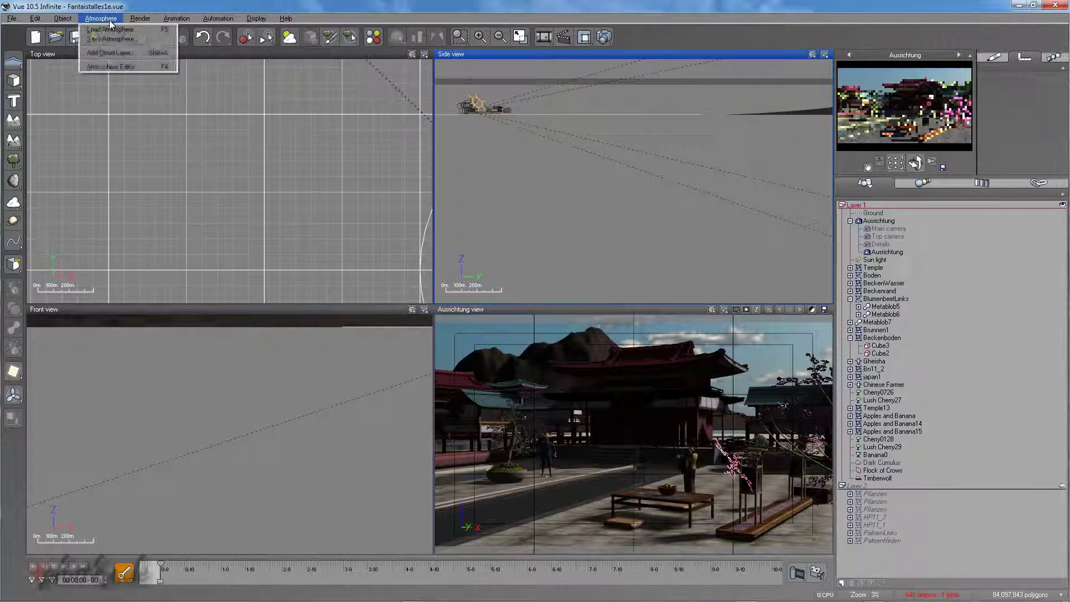
pyautogui.click(112, 66)
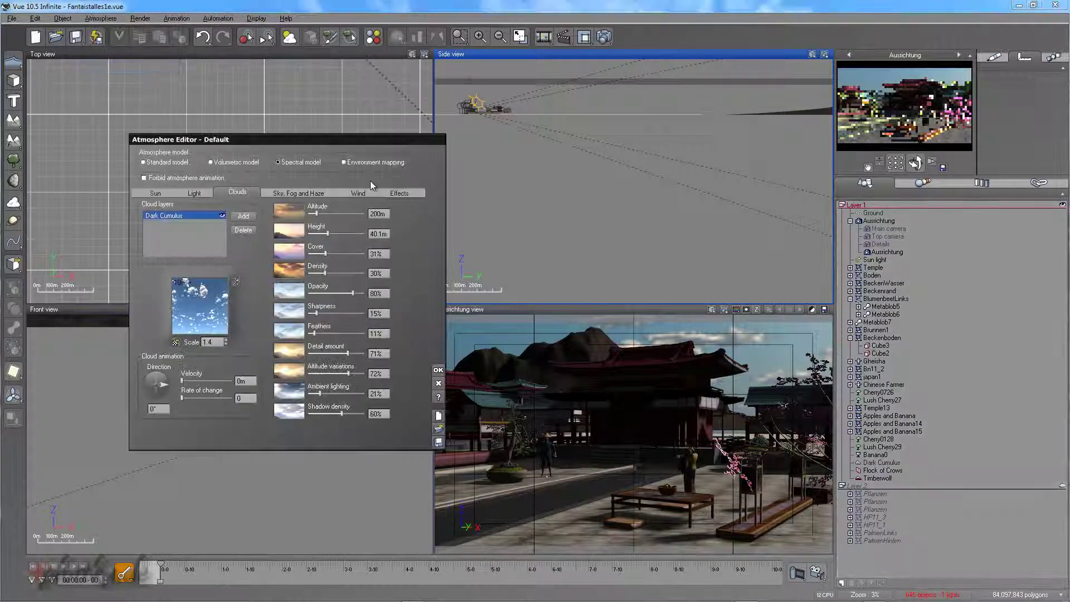
pyautogui.click(437, 384)
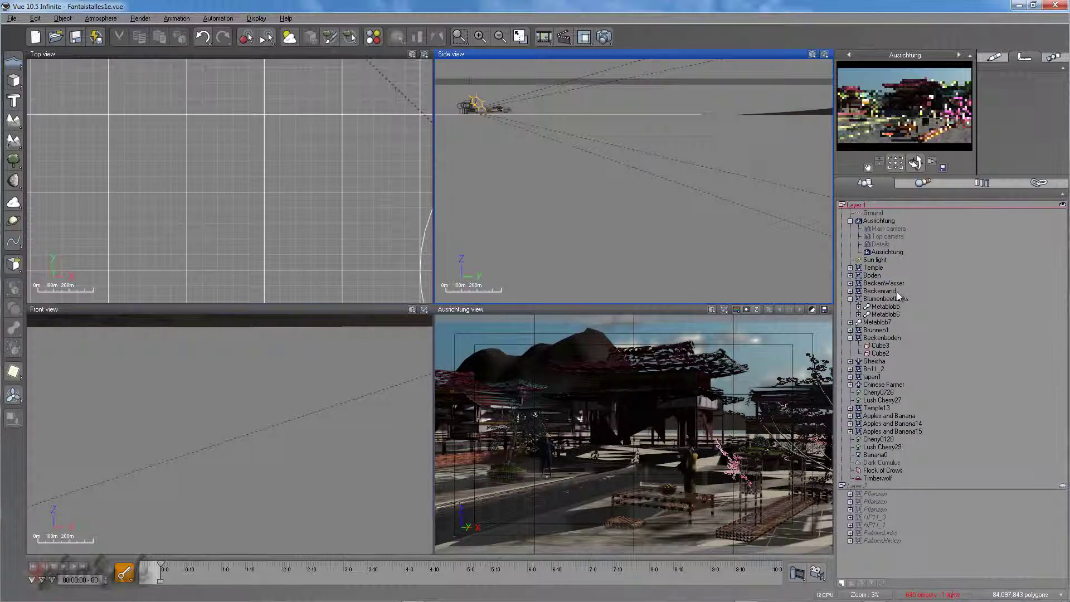
# Lower the Dark Cumulus cloud layer towards the temple buildings, to about Z 55.4 m
pyautogui.click(891, 468)
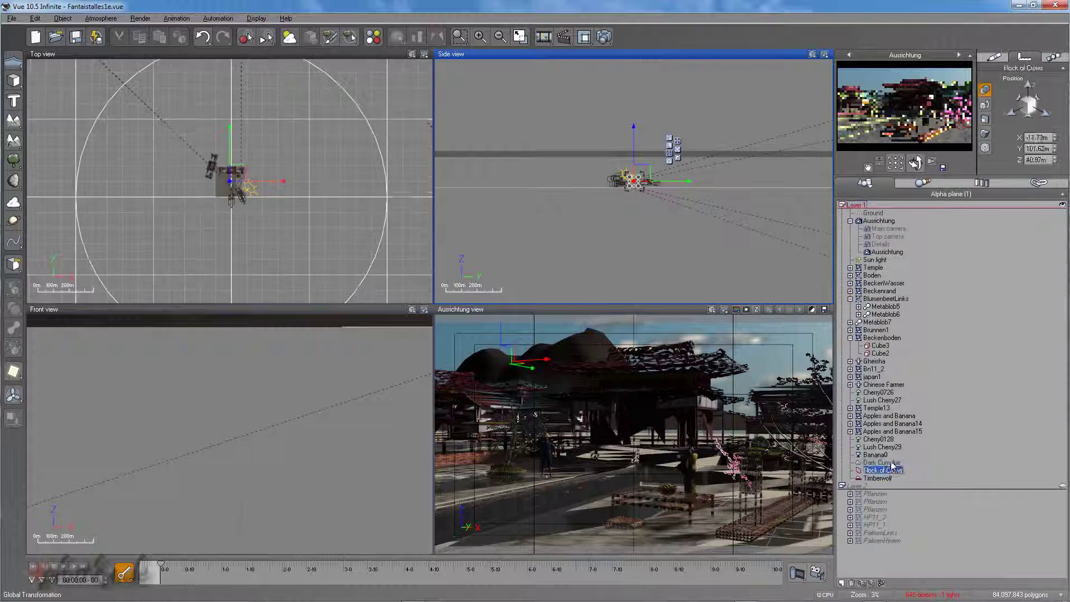
pyautogui.click(892, 463)
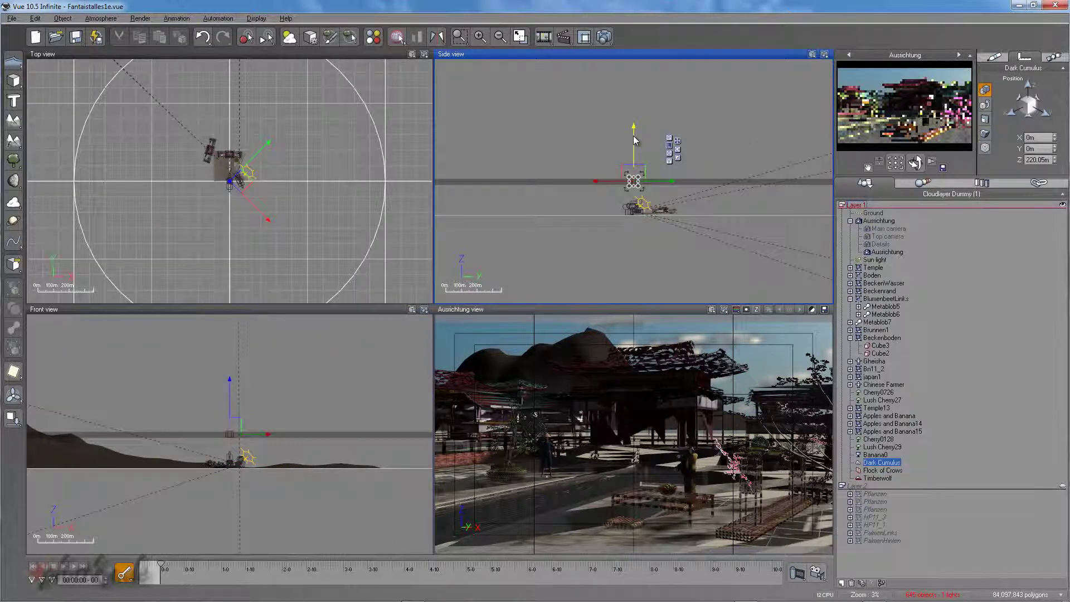
pyautogui.moveTo(634, 140); pyautogui.dragTo(634, 156)
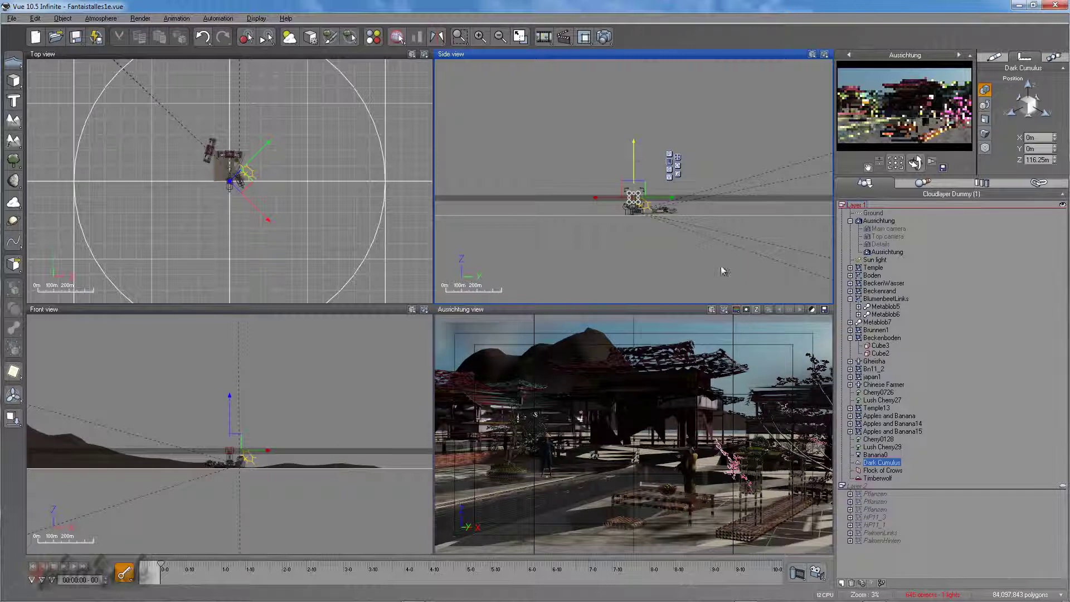
pyautogui.moveTo(636, 153); pyautogui.dragTo(634, 160)
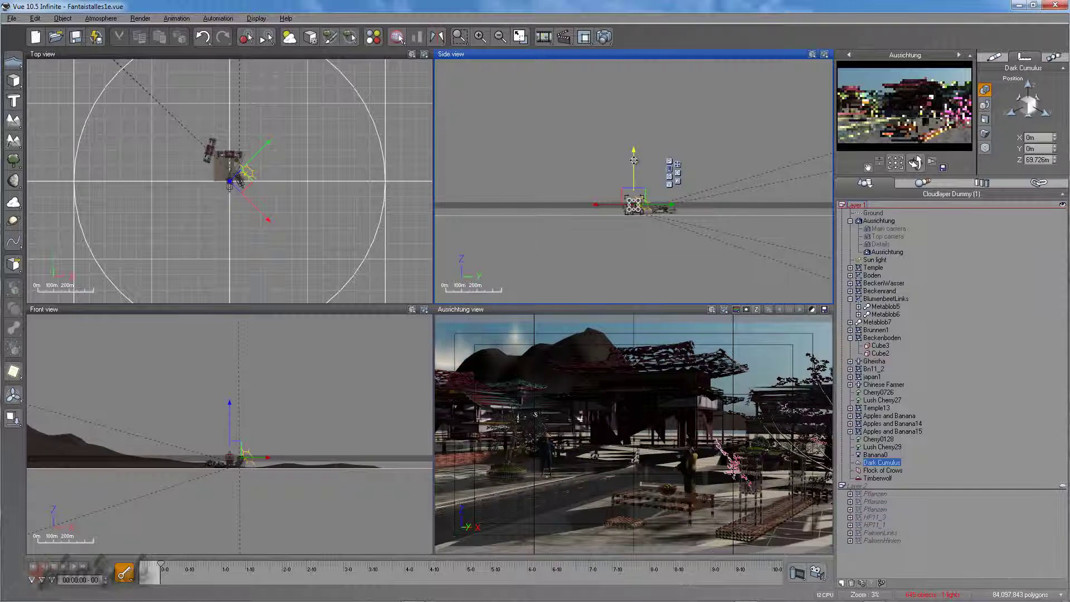
pyautogui.moveTo(635, 166); pyautogui.dragTo(636, 171)
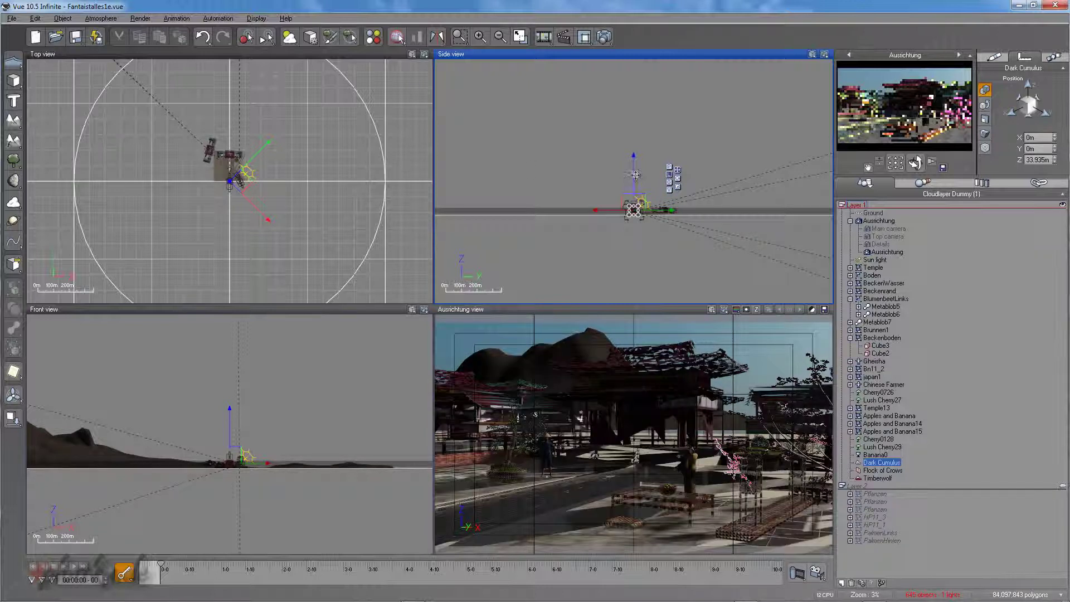
pyautogui.moveTo(633, 178); pyautogui.dragTo(633, 174)
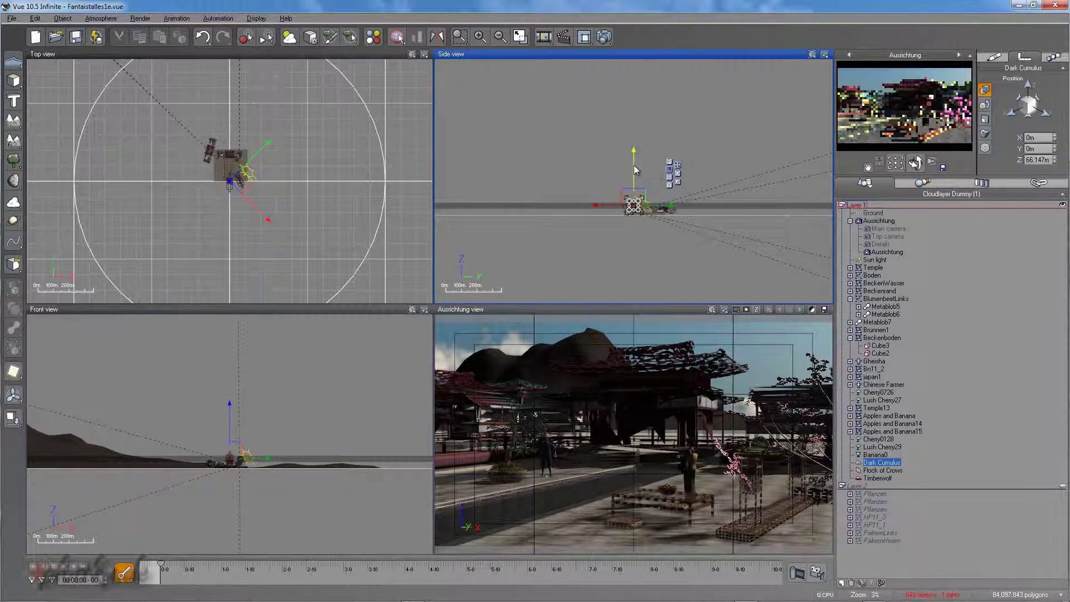
pyautogui.moveTo(636, 169); pyautogui.dragTo(637, 170)
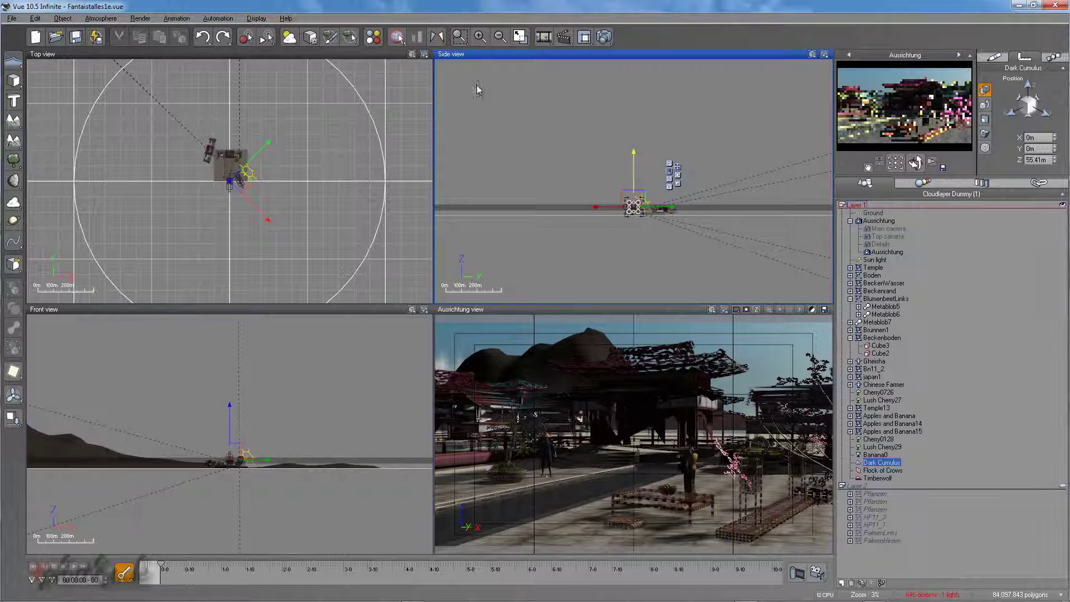
# Set the Dark Cumulus layer's height to 23.2 m, cover to 27%, density to 15% and opacity to 65%
pyautogui.click(100, 19)
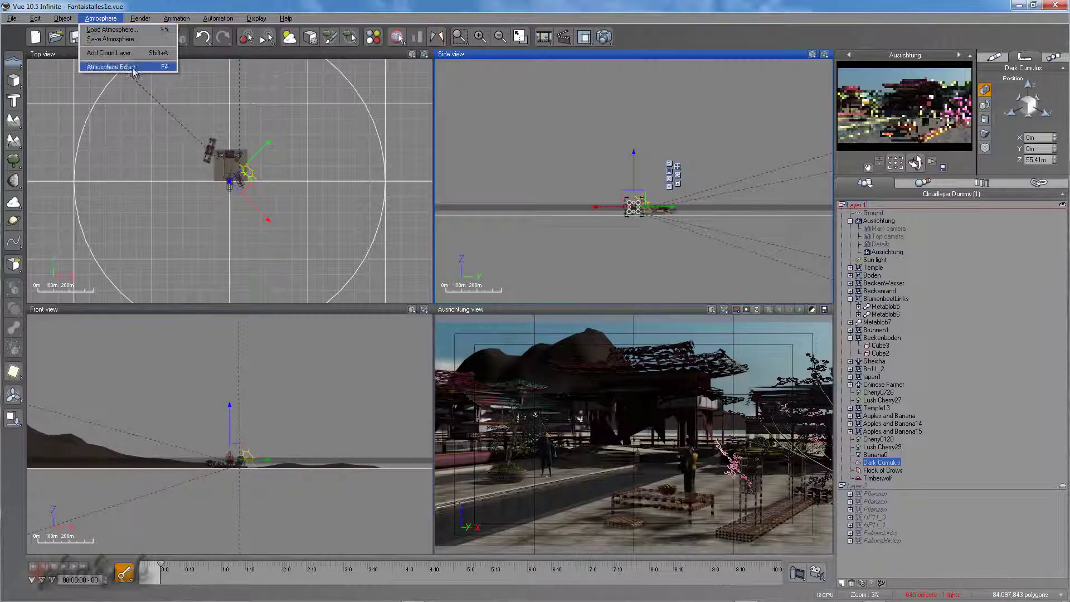
pyautogui.click(111, 66)
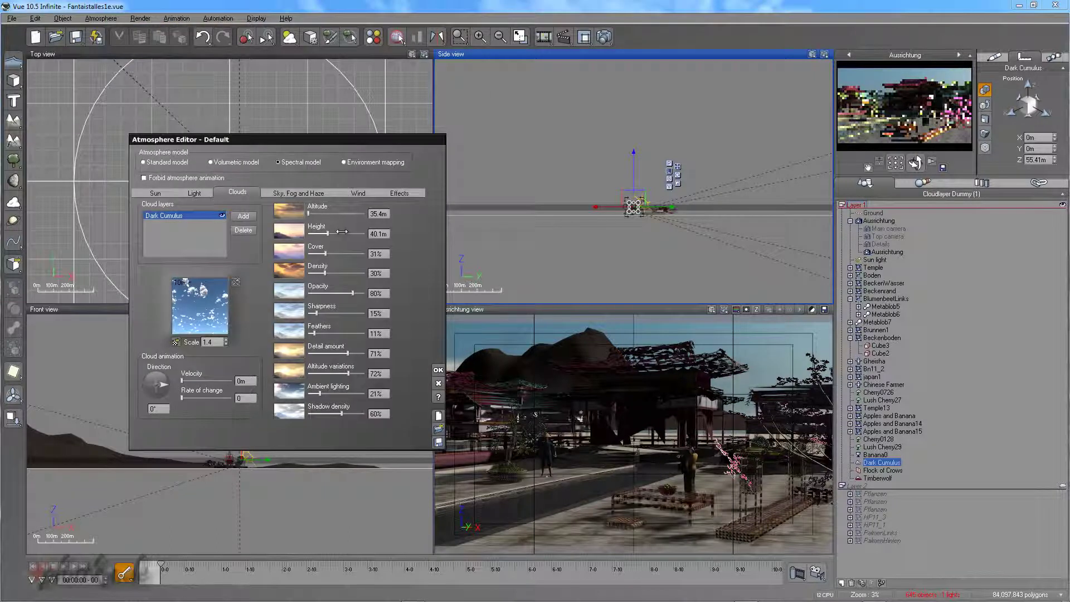
pyautogui.moveTo(341, 231); pyautogui.dragTo(335, 231)
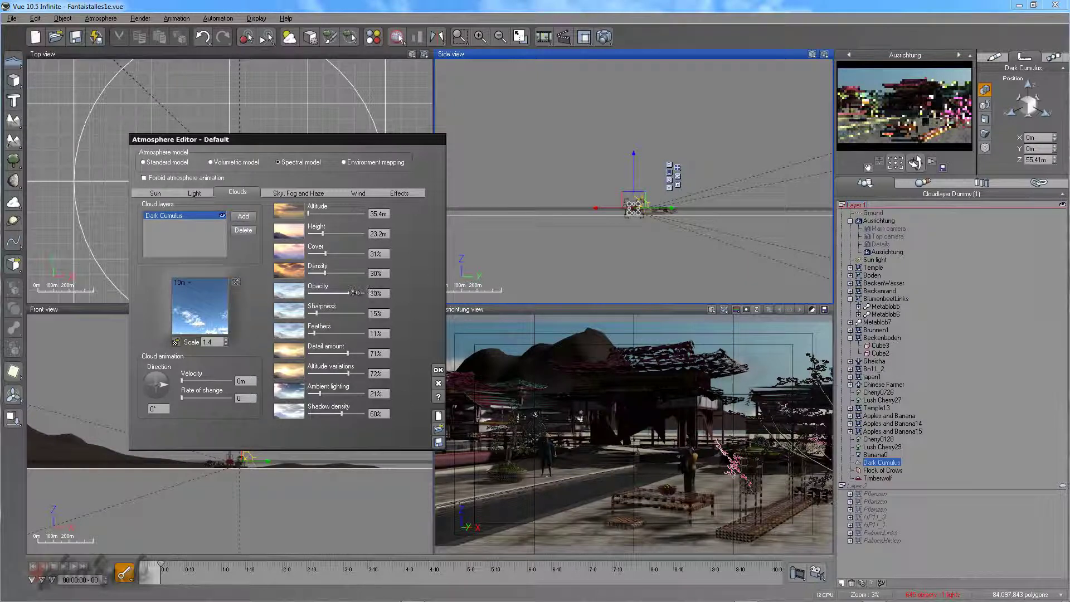
pyautogui.moveTo(346, 291); pyautogui.dragTo(323, 254)
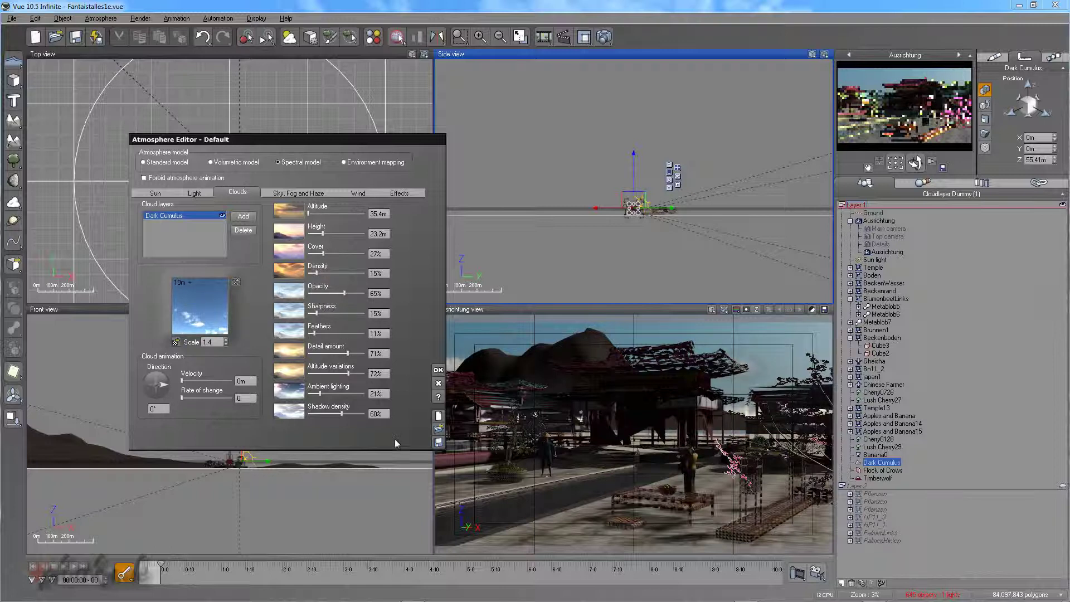
pyautogui.click(438, 377)
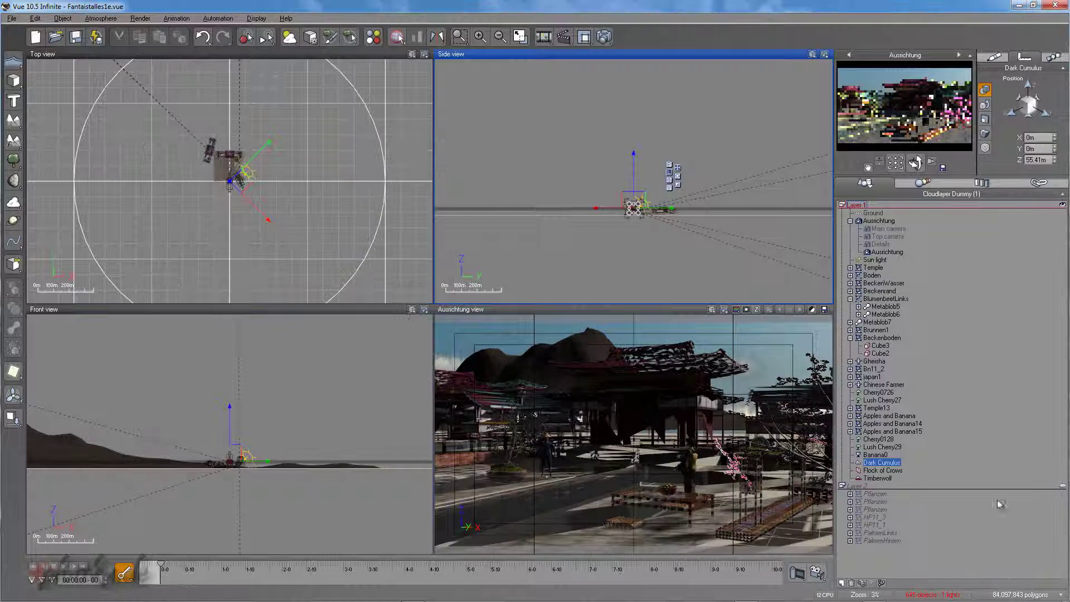
# Move the Timberwolf terrain along the X axis to about X -2.84 km
pyautogui.click(878, 478)
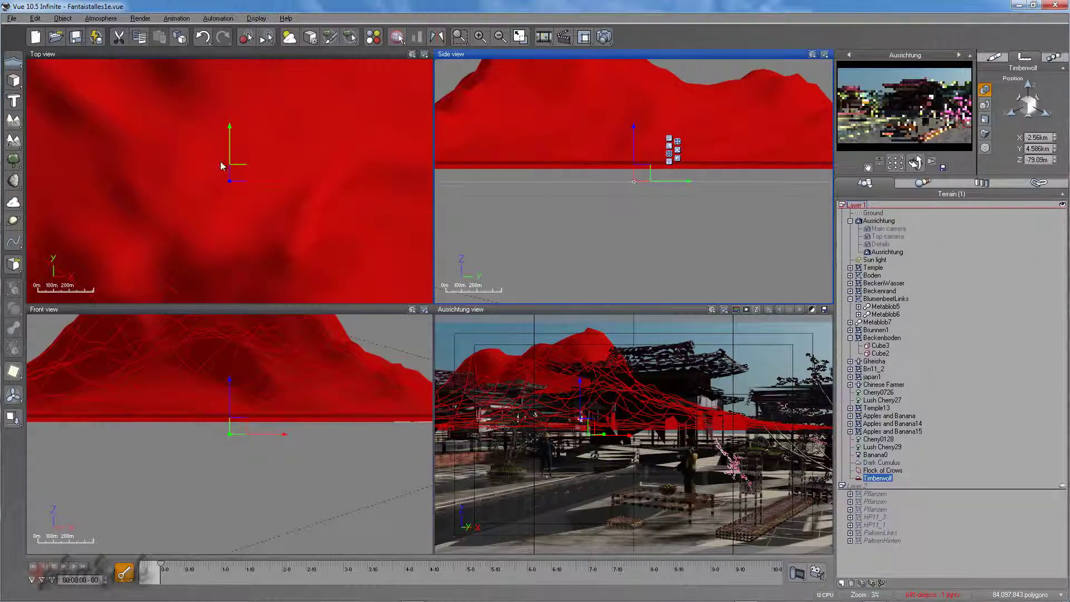
pyautogui.scroll(-5, 225, 161)
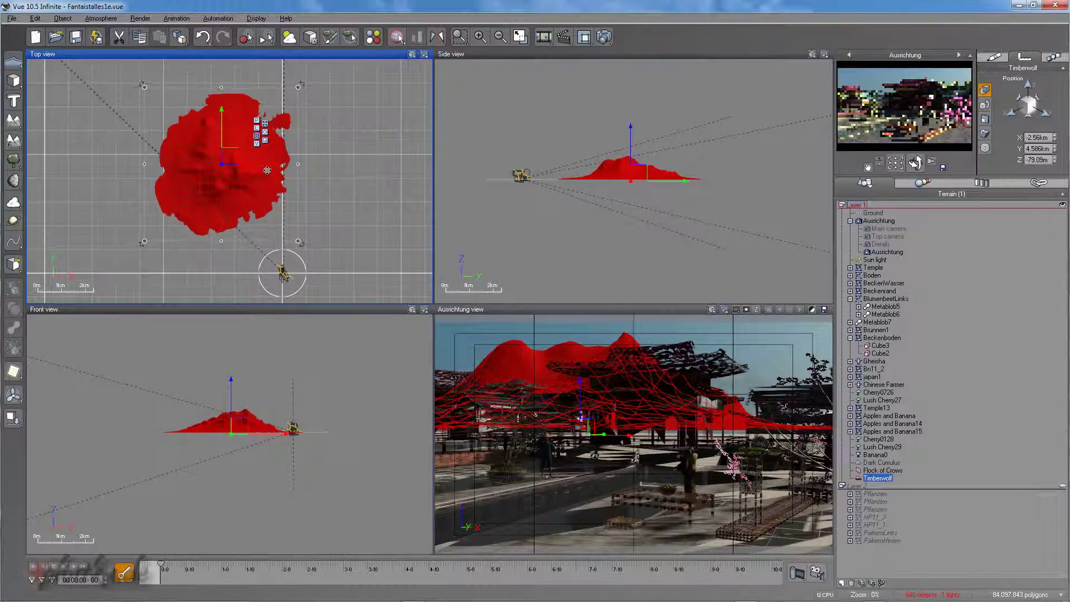
pyautogui.moveTo(260, 165); pyautogui.dragTo(256, 165)
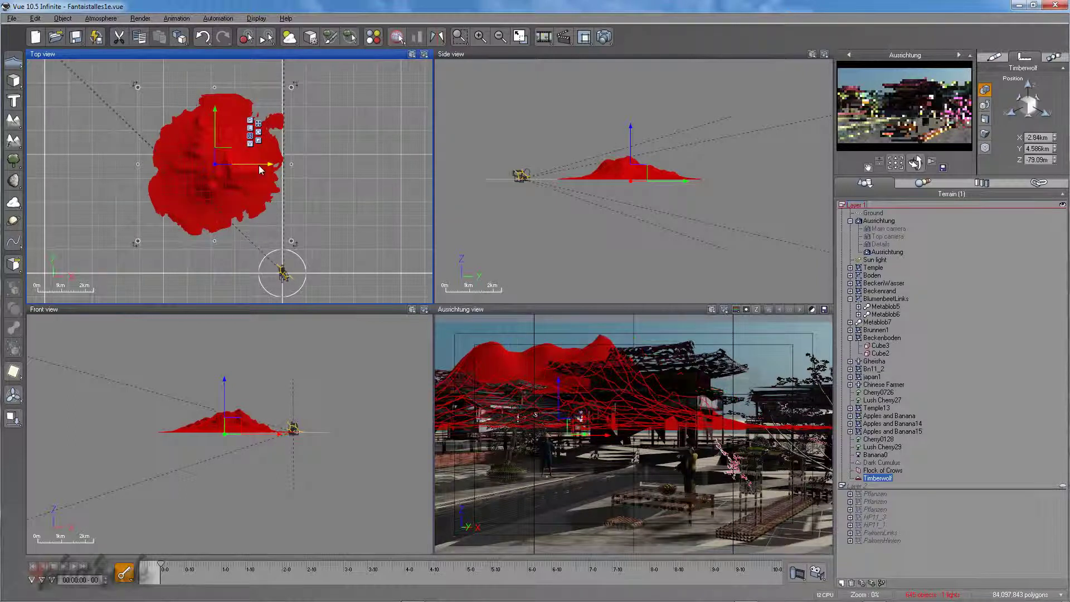
# Shrink the Flock of Crows plane and reposition it in the sky, at about X -12.5 m, Y 101.3 m, Z 40.3 m
pyautogui.click(890, 471)
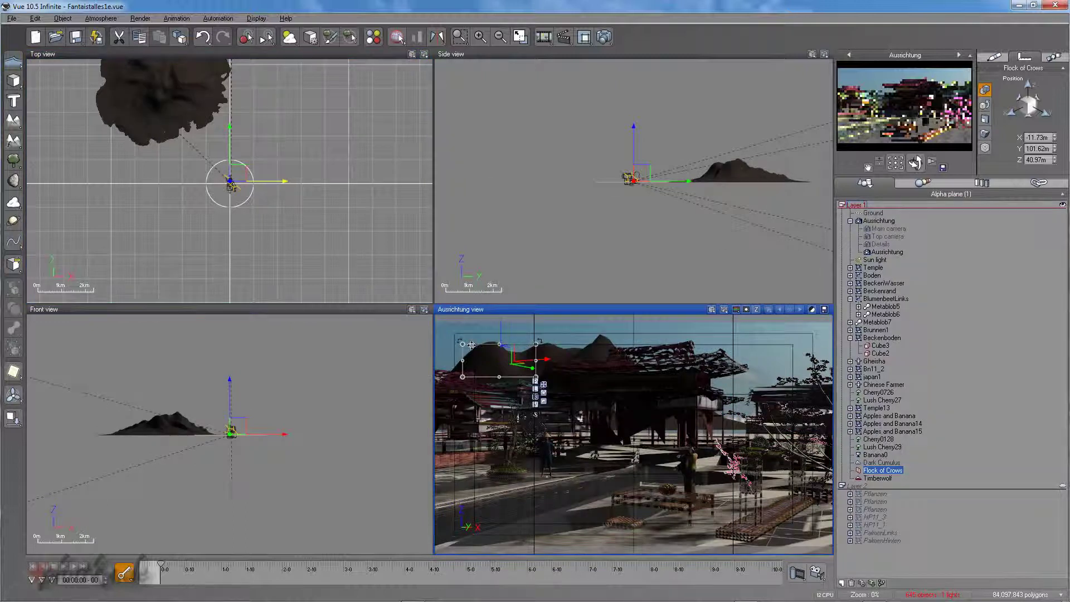
pyautogui.moveTo(536, 345); pyautogui.dragTo(469, 349)
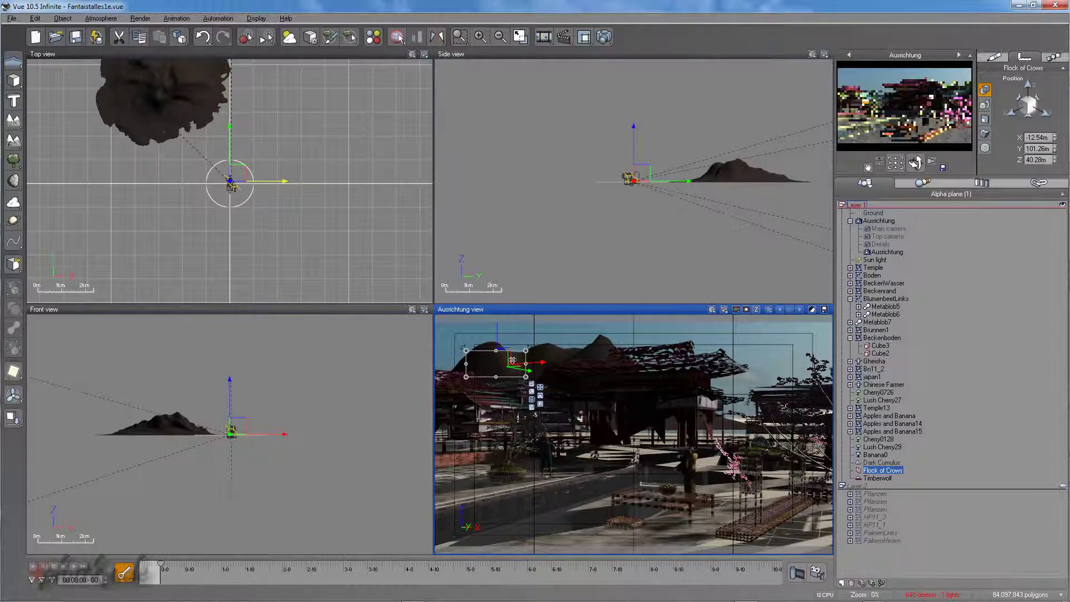
pyautogui.click(590, 426)
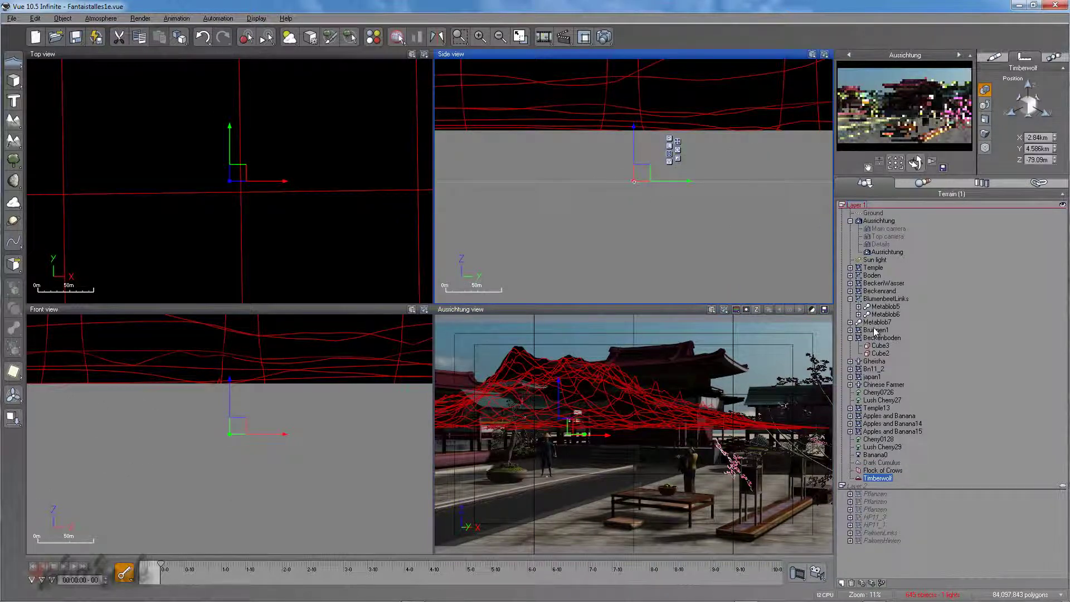
# Raise the Ausrichtung camera to about Z 27.2 m and pull it back to about Y -7.4 m
pyautogui.click(878, 222)
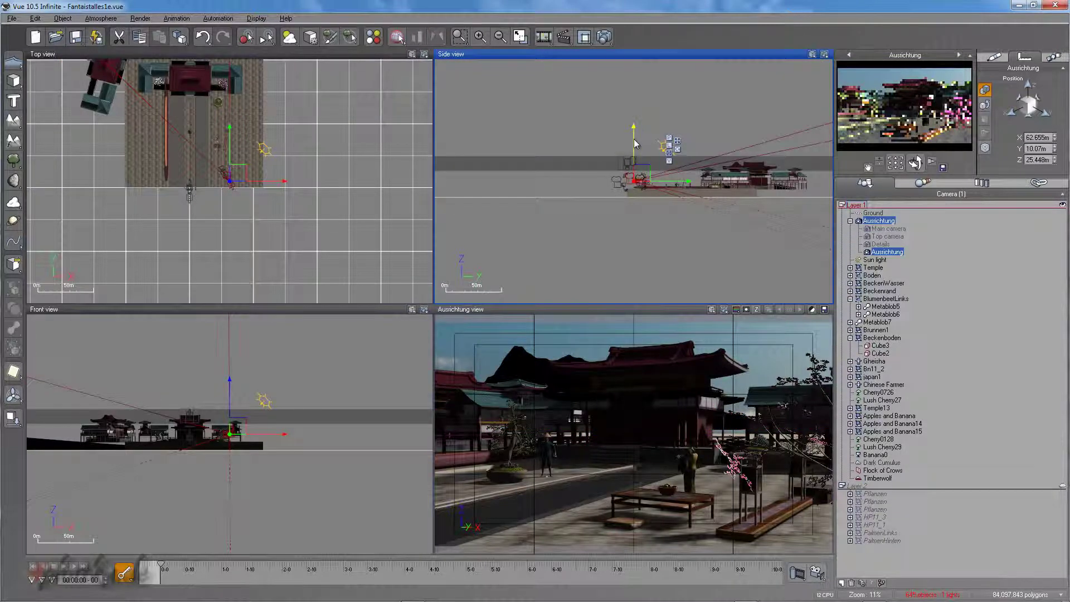
pyautogui.moveTo(635, 144); pyautogui.dragTo(645, 185)
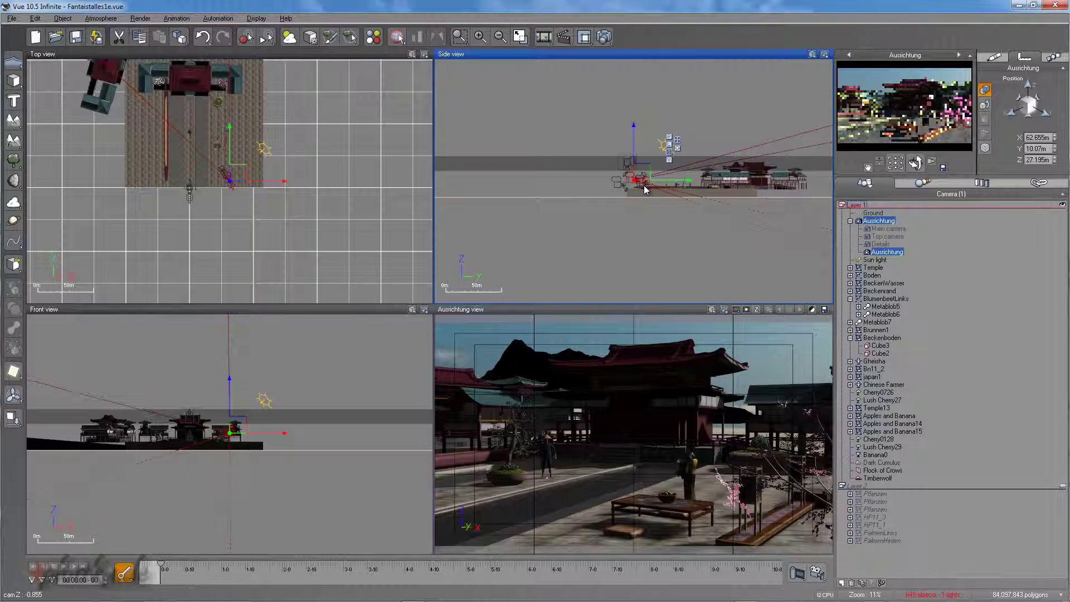
pyautogui.moveTo(242, 190); pyautogui.dragTo(246, 193)
pyautogui.moveTo(232, 149); pyautogui.dragTo(233, 160)
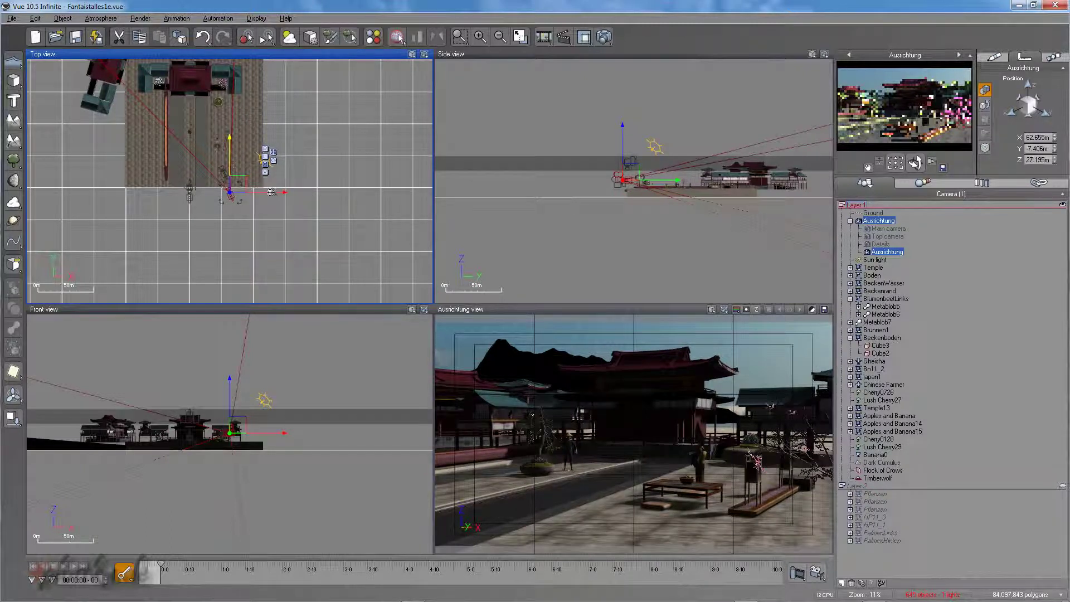
# Rotate the Ausrichtung camera about its vertical axis to reframe the temple, mountain and courtyard
pyautogui.moveTo(245, 204); pyautogui.dragTo(243, 203)
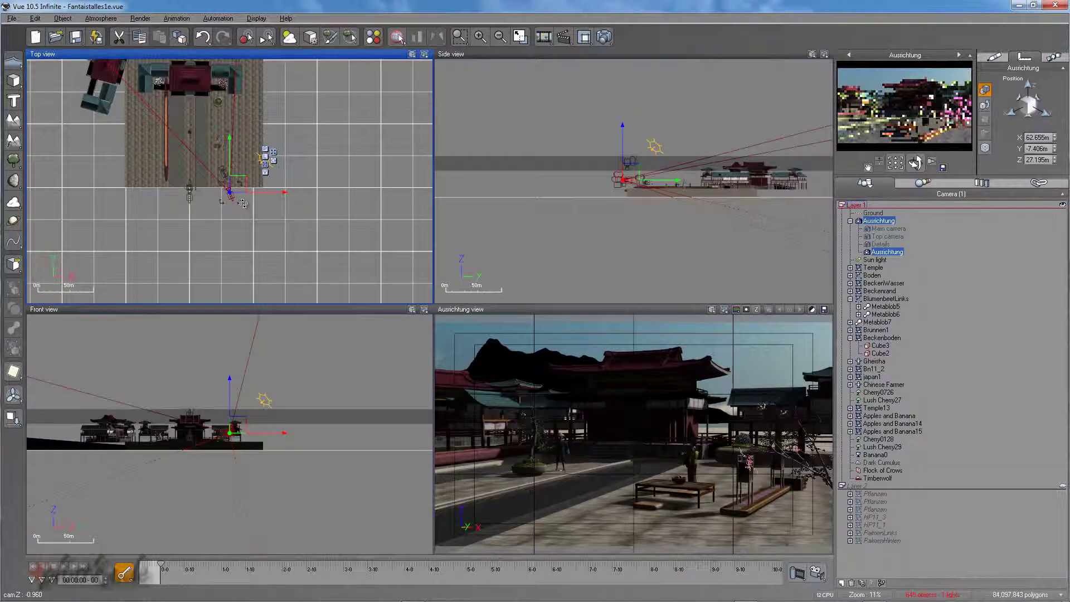
pyautogui.moveTo(242, 203); pyautogui.dragTo(242, 202)
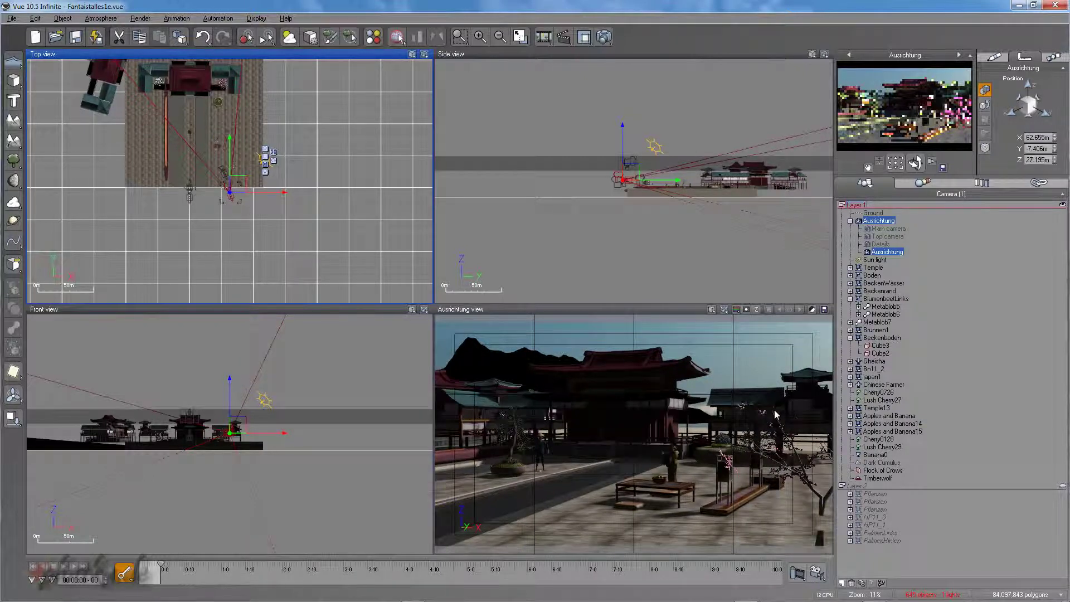
pyautogui.moveTo(246, 204); pyautogui.dragTo(244, 204)
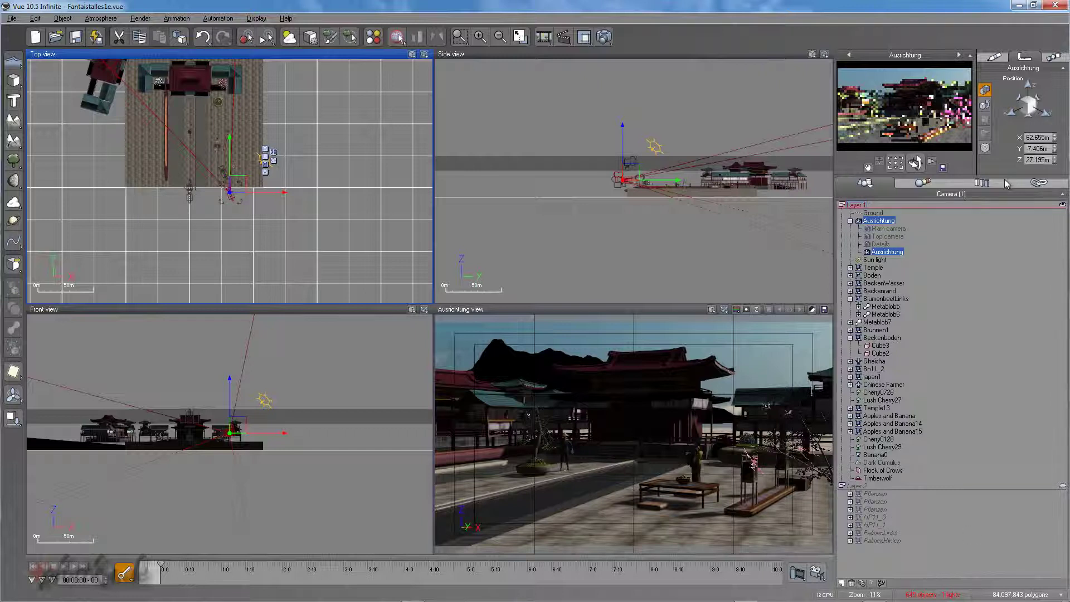
# Shift the Ausrichtung camera closer to the courtyard, to about X 63.5 m, Y 10.9 m
pyautogui.click(662, 185)
pyautogui.moveTo(662, 185); pyautogui.dragTo(672, 179)
pyautogui.click(266, 180)
pyautogui.moveTo(266, 181); pyautogui.dragTo(262, 181)
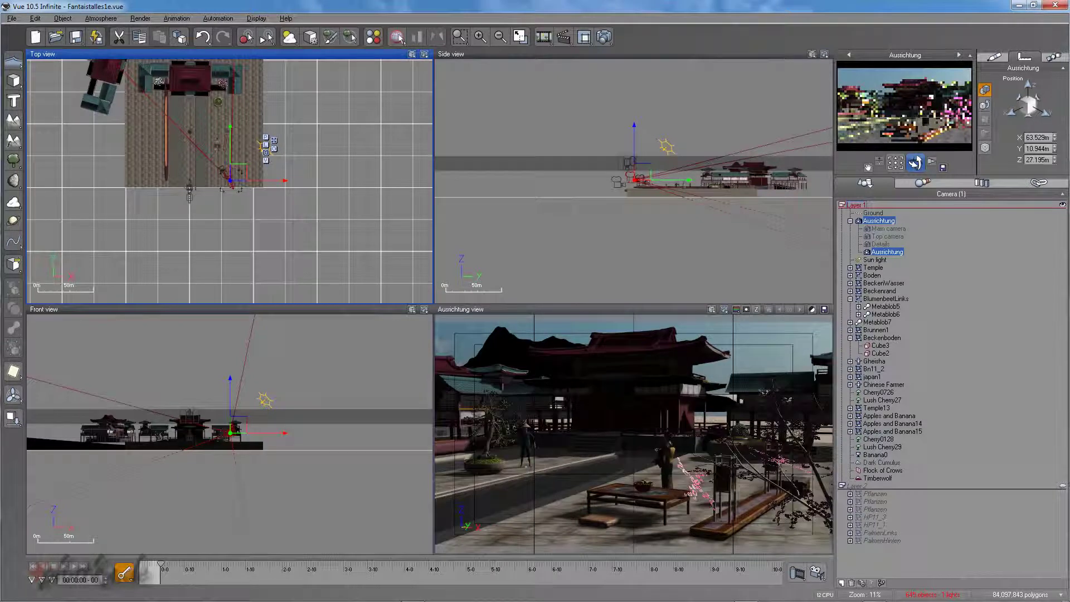
# Pull the Ausrichtung camera back to about Y -10 m and raise it to about Z 30.7 m
pyautogui.click(681, 180)
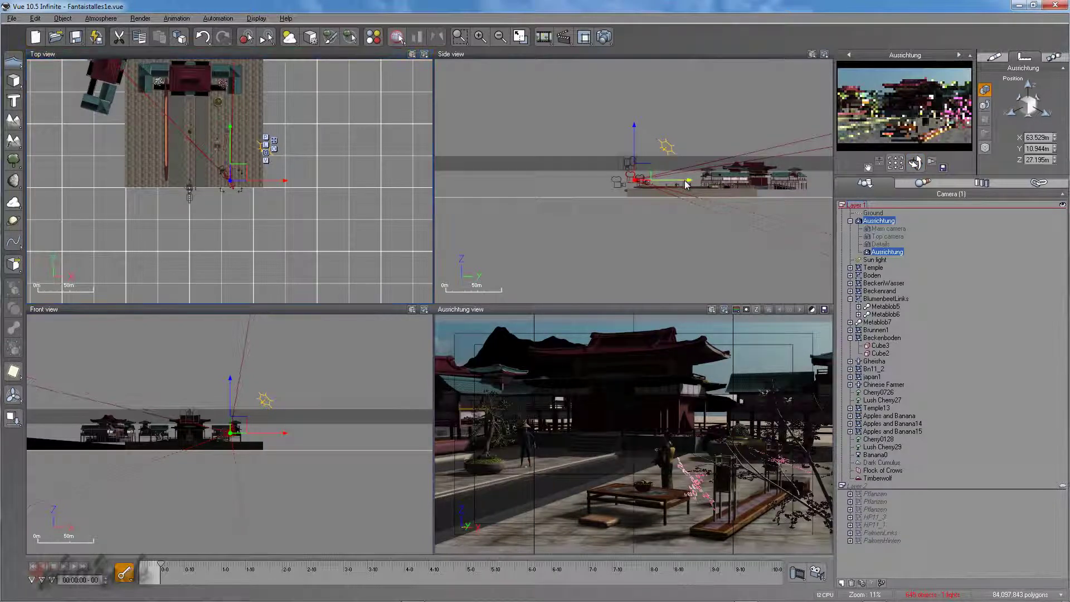
pyautogui.moveTo(681, 180); pyautogui.dragTo(670, 178)
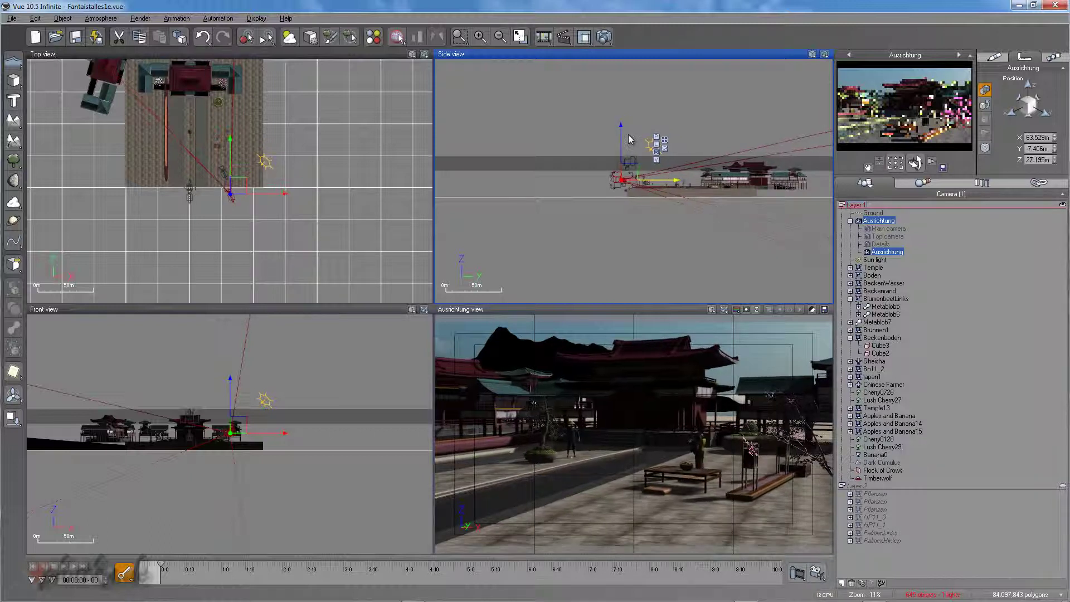
pyautogui.moveTo(625, 139); pyautogui.dragTo(625, 140)
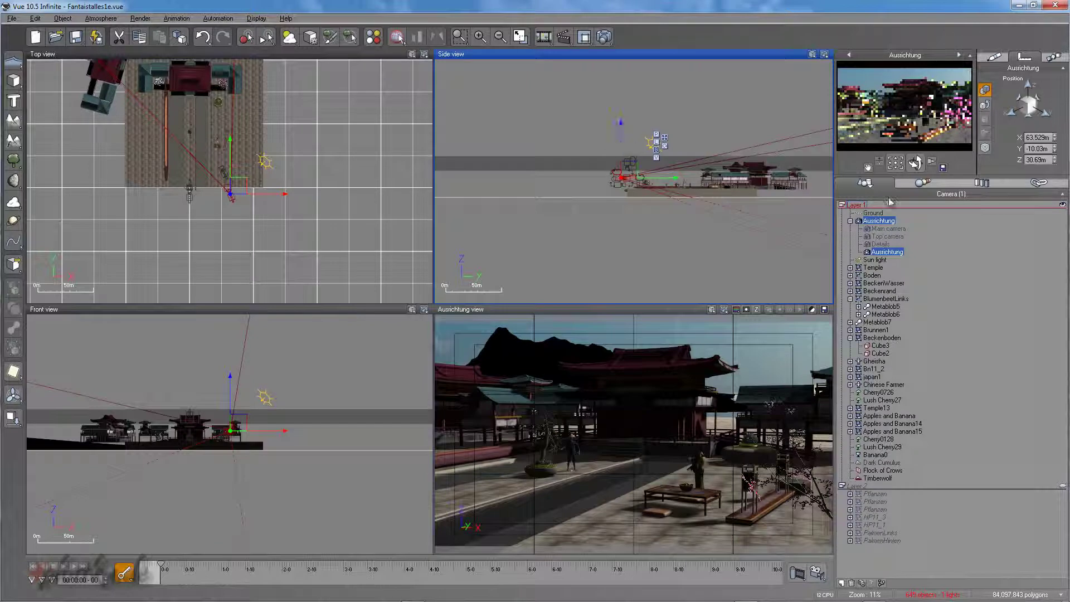
# Tilt the Ausrichtung camera slightly upward, try a small turn about its vertical axis, and undo that turn
pyautogui.moveTo(915, 162); pyautogui.dragTo(912, 164)
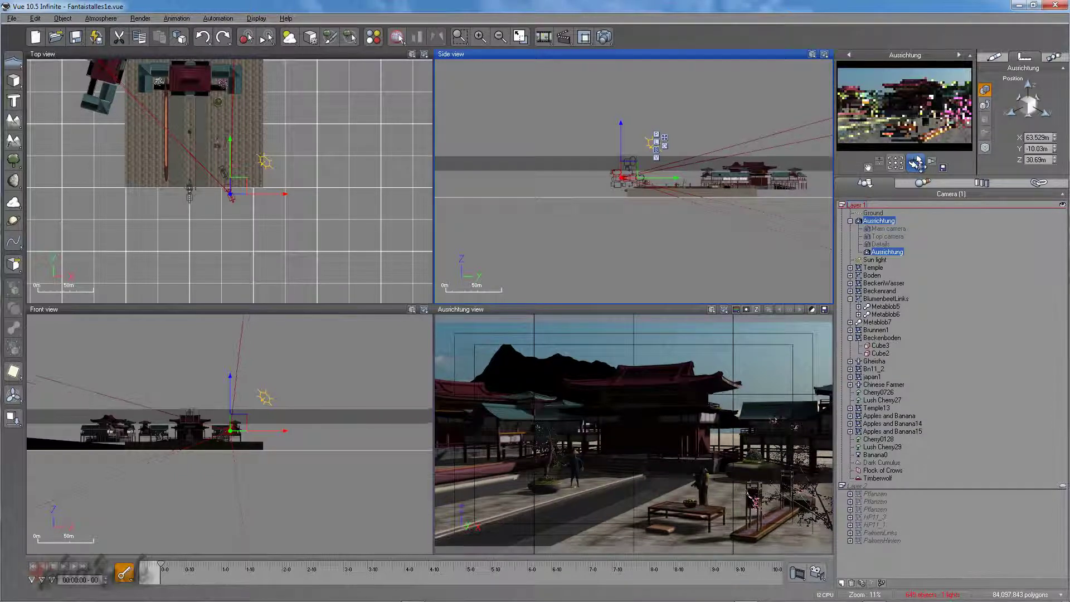
pyautogui.click(227, 202)
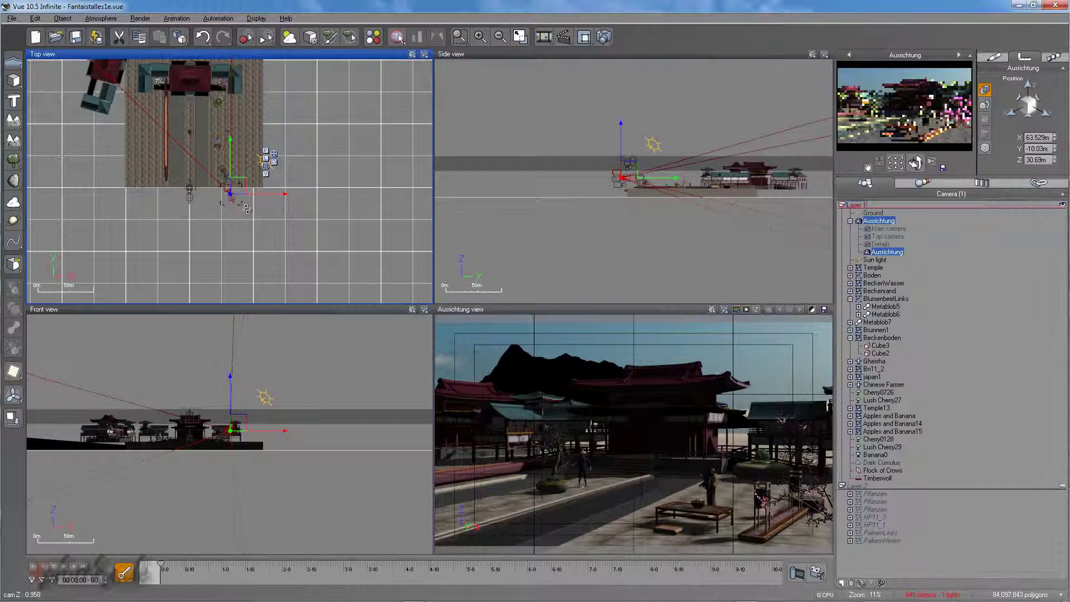
pyautogui.hotkey('ctrl', 'z')
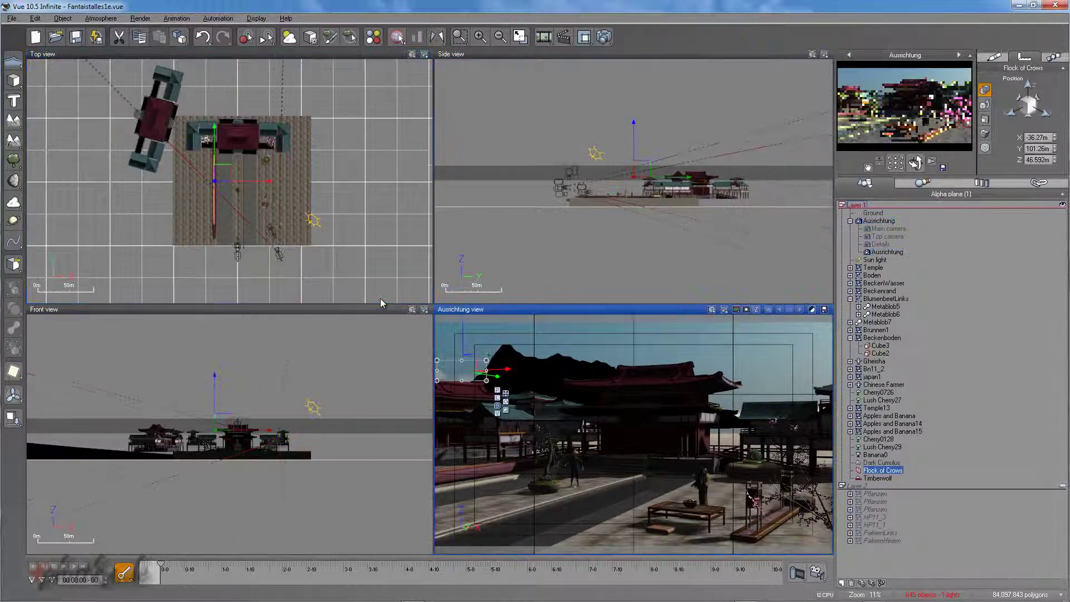
# Set the softness of the Sun light to 3.00°
pyautogui.click(873, 260)
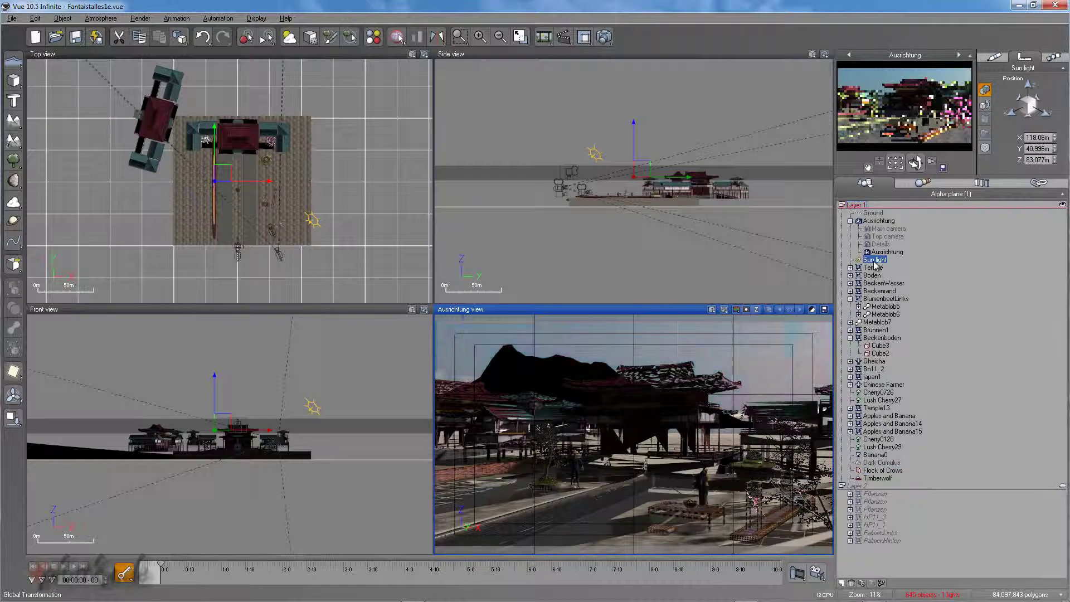
pyautogui.click(993, 58)
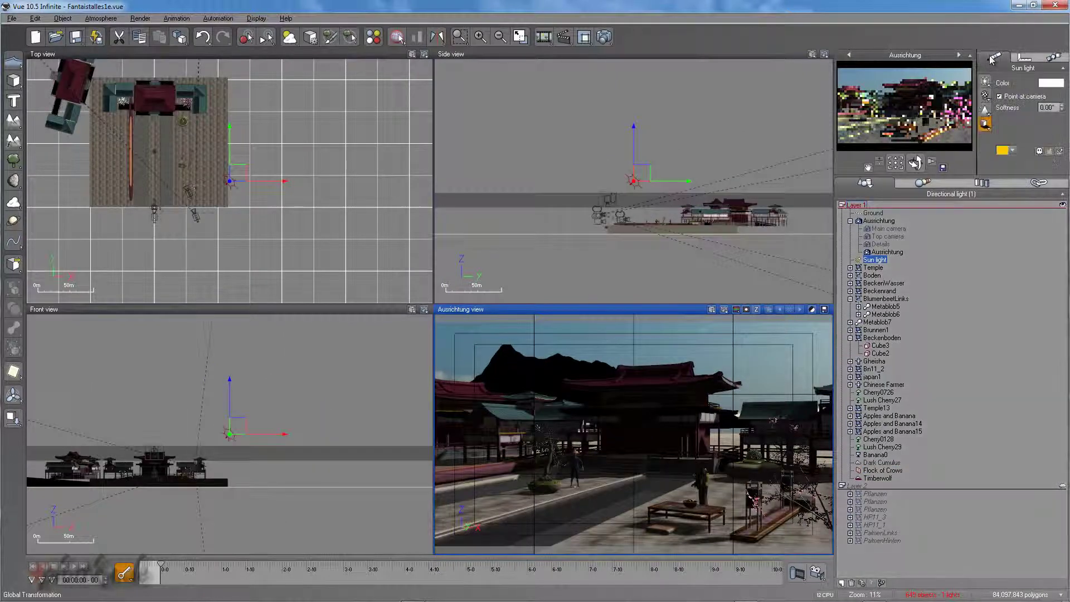
pyautogui.click(1063, 106)
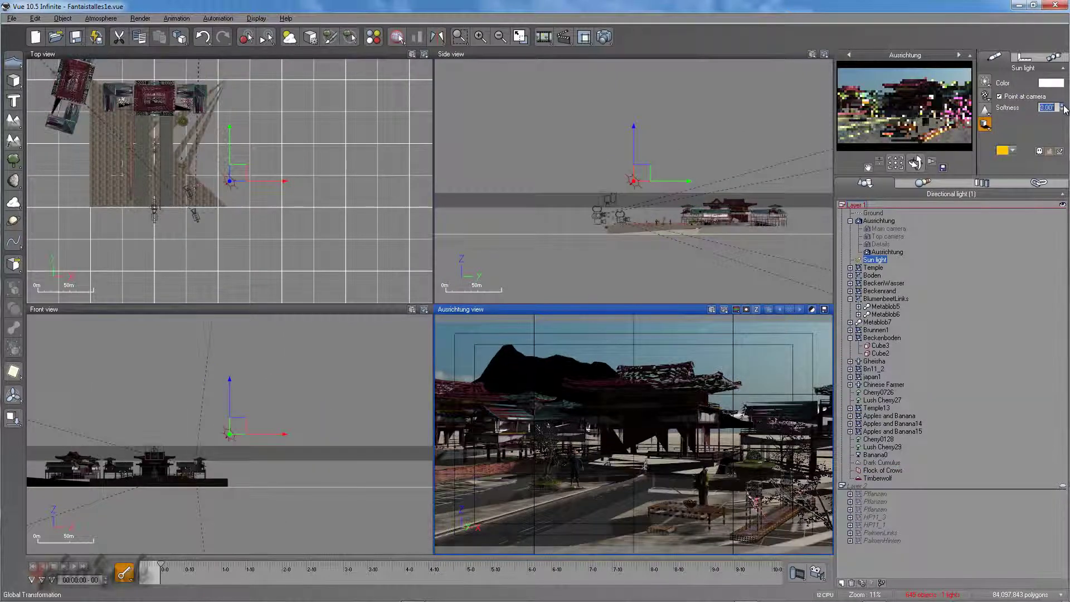
pyautogui.click(1062, 105)
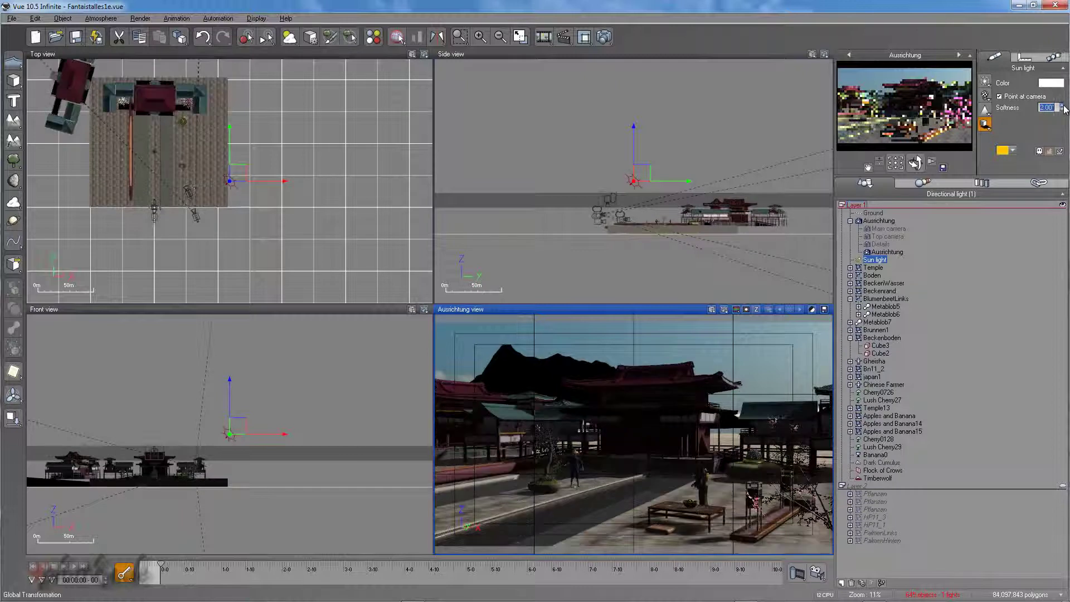
pyautogui.click(873, 264)
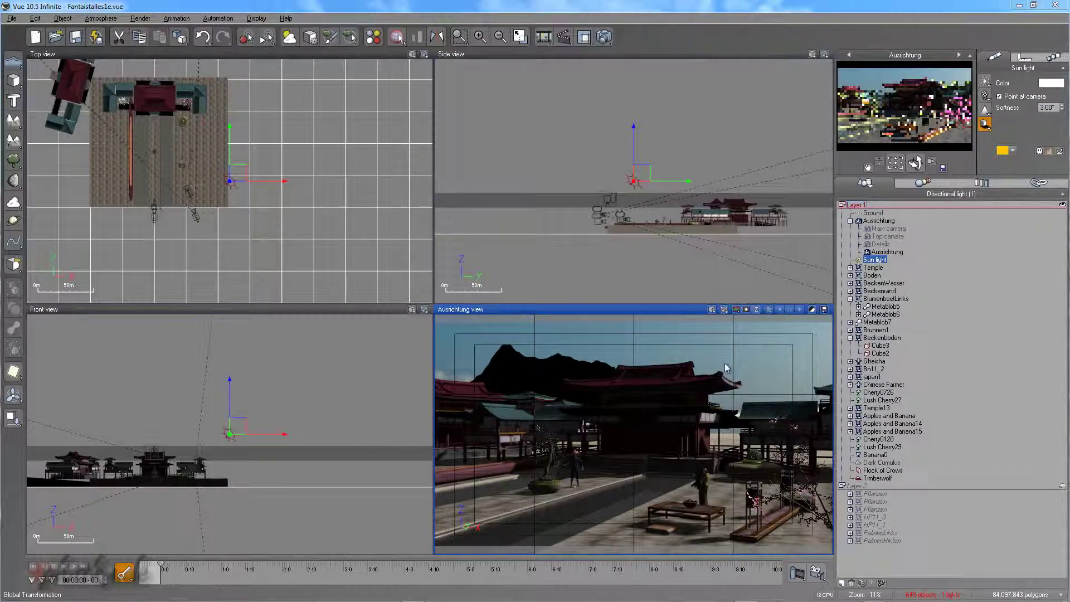
# Reduce the Sun light's shadow density below 100%, raise its shadow softness quality, and accept the light settings
pyautogui.hotkey('ctrl', 'e')
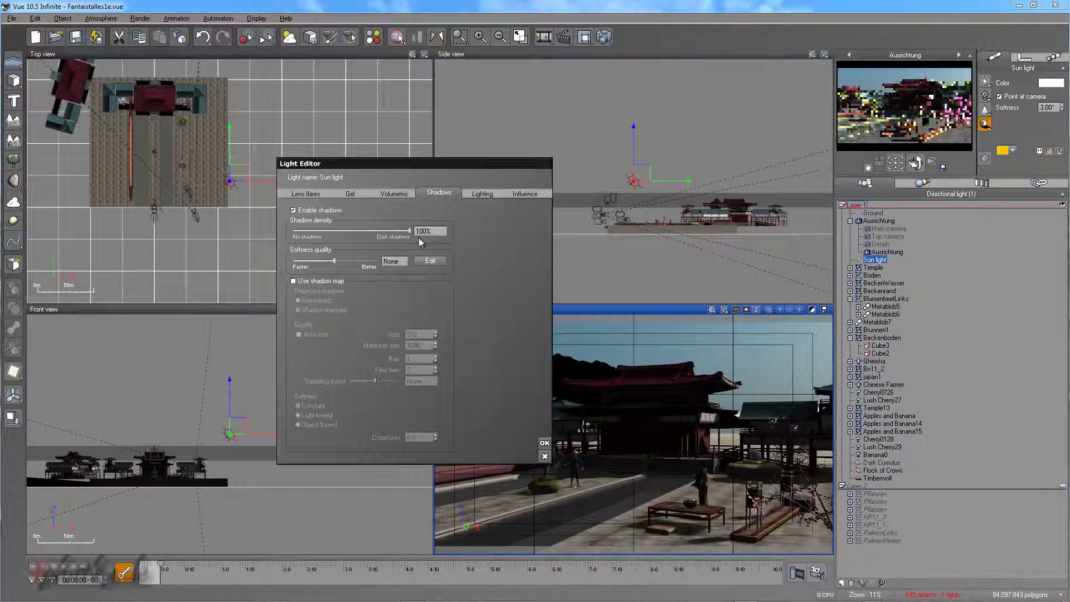
pyautogui.moveTo(401, 232); pyautogui.dragTo(391, 232)
pyautogui.moveTo(321, 260); pyautogui.dragTo(450, 256)
pyautogui.click(544, 443)
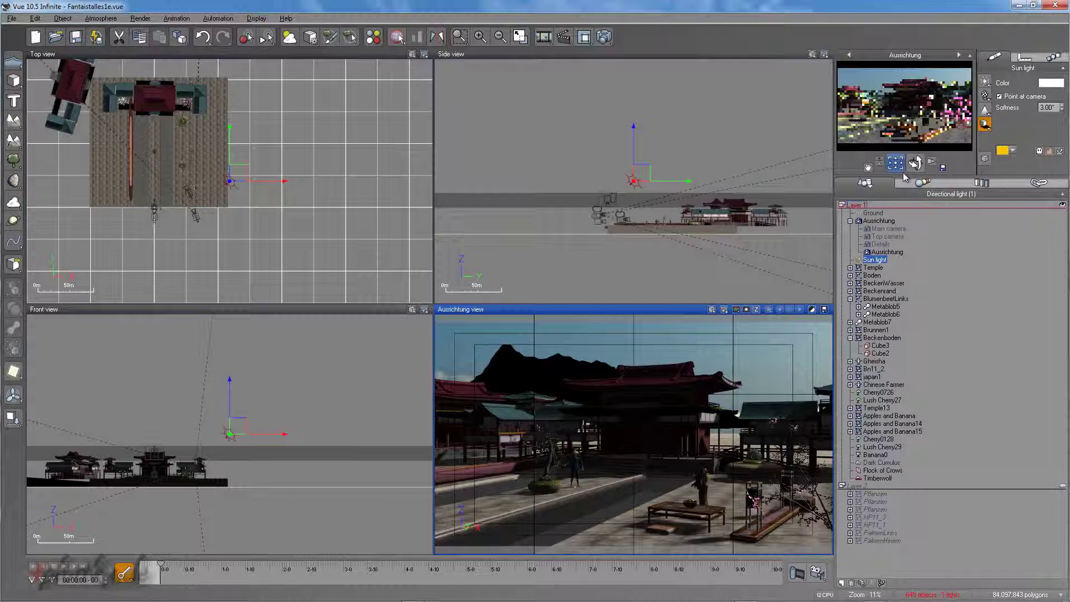
# Add the Coriolis cloud layer from the Other Clouds collection to the atmosphere
pyautogui.click(114, 21)
pyautogui.click(111, 66)
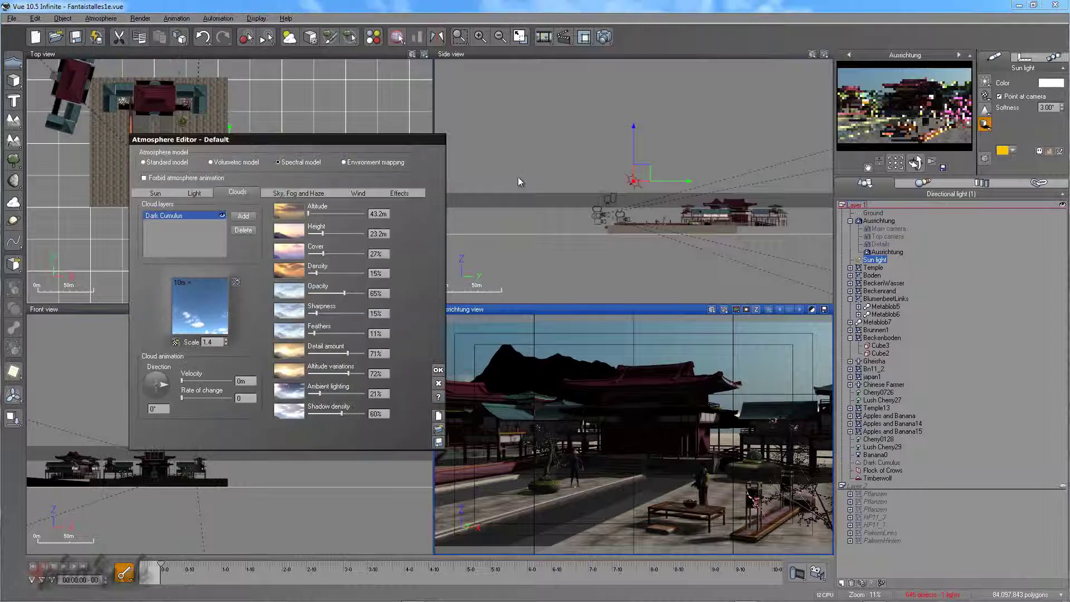
pyautogui.click(253, 216)
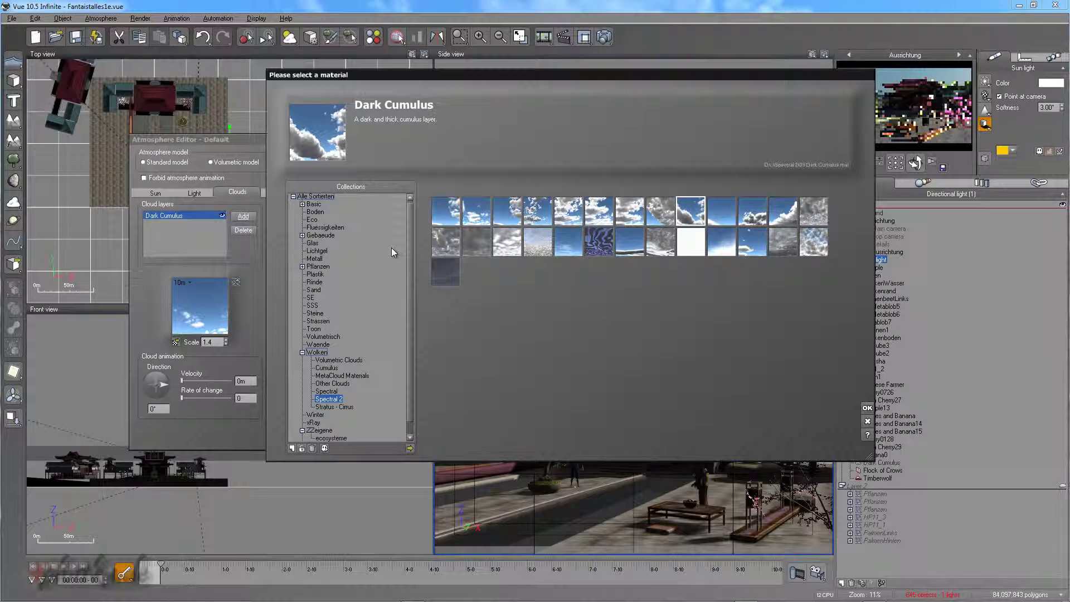
pyautogui.press('Up')
pyautogui.press('Up')
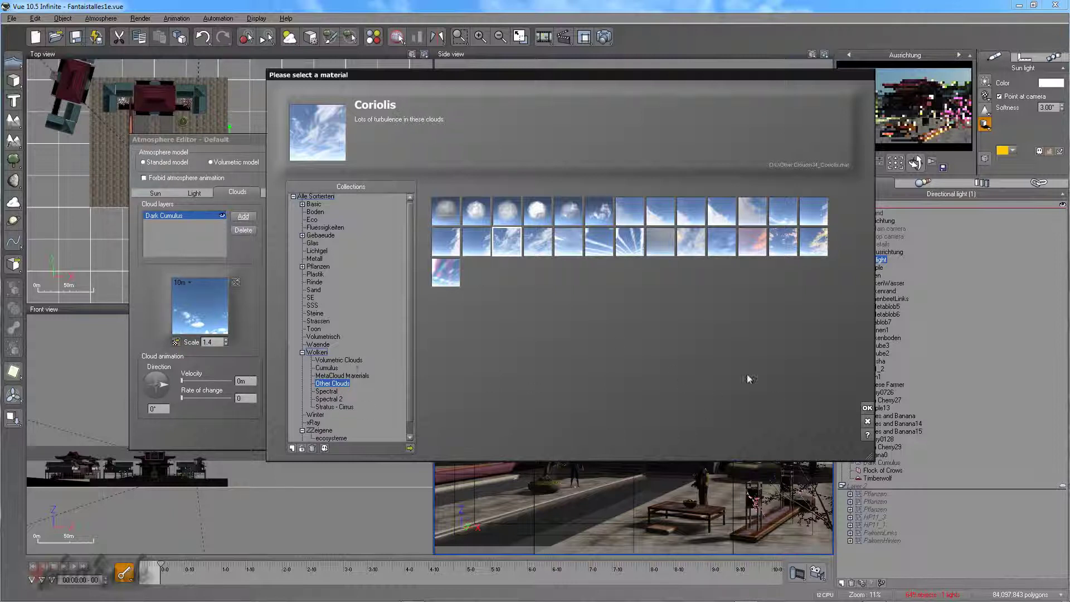
pyautogui.click(867, 407)
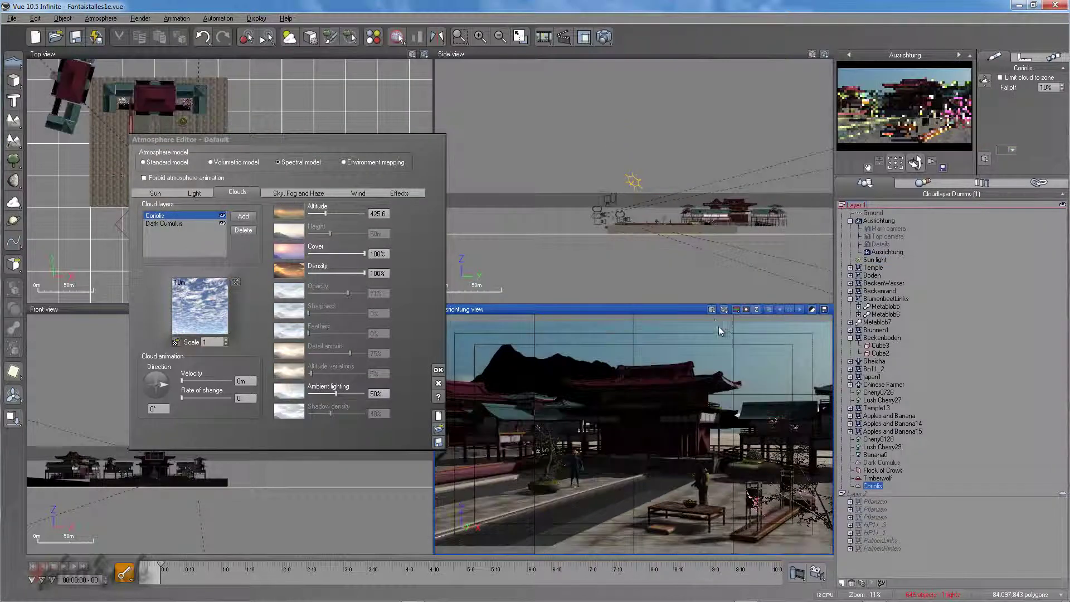
# Set the Coriolis layer's cover to 74% and density to 70%, refreshing the sky in the camera view
pyautogui.click(713, 310)
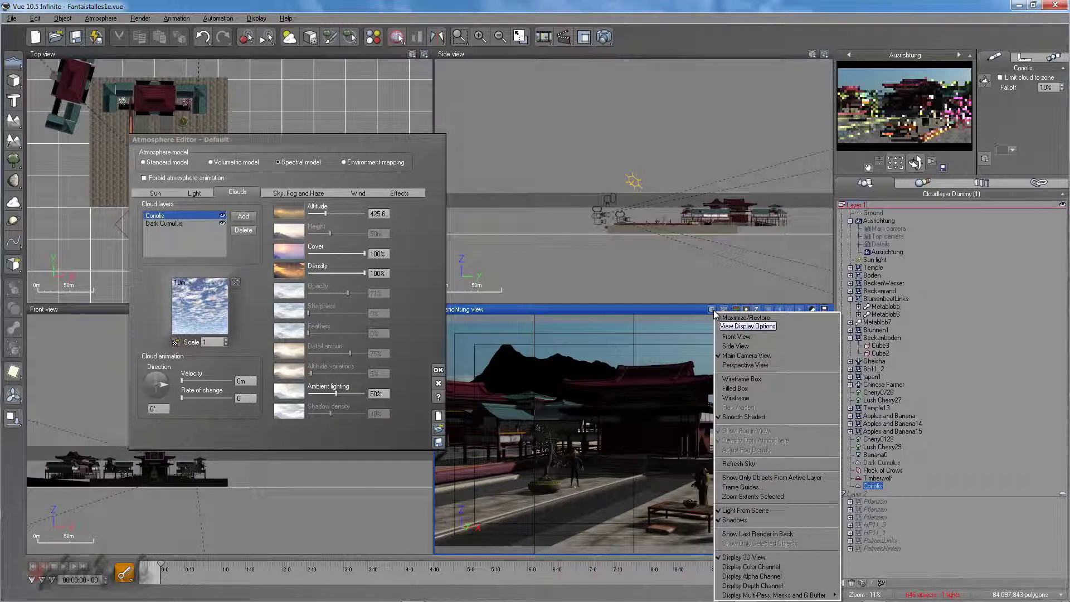
pyautogui.click(741, 463)
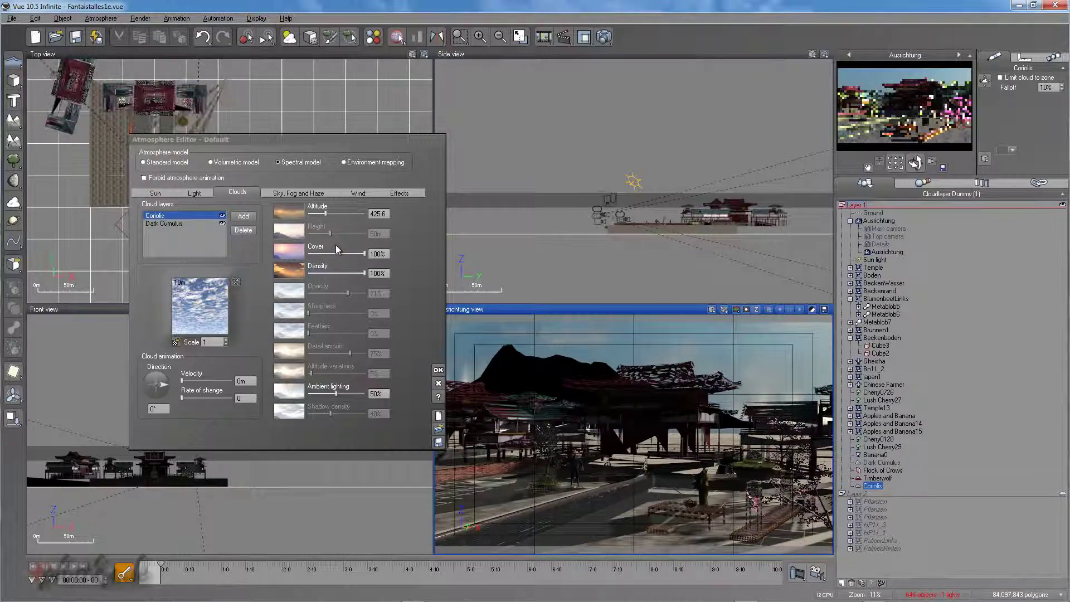
pyautogui.moveTo(356, 254)
pyautogui.mouseDown()
pyautogui.moveTo(342, 254)
pyautogui.moveTo(360, 273)
pyautogui.moveTo(347, 273)
pyautogui.mouseUp()
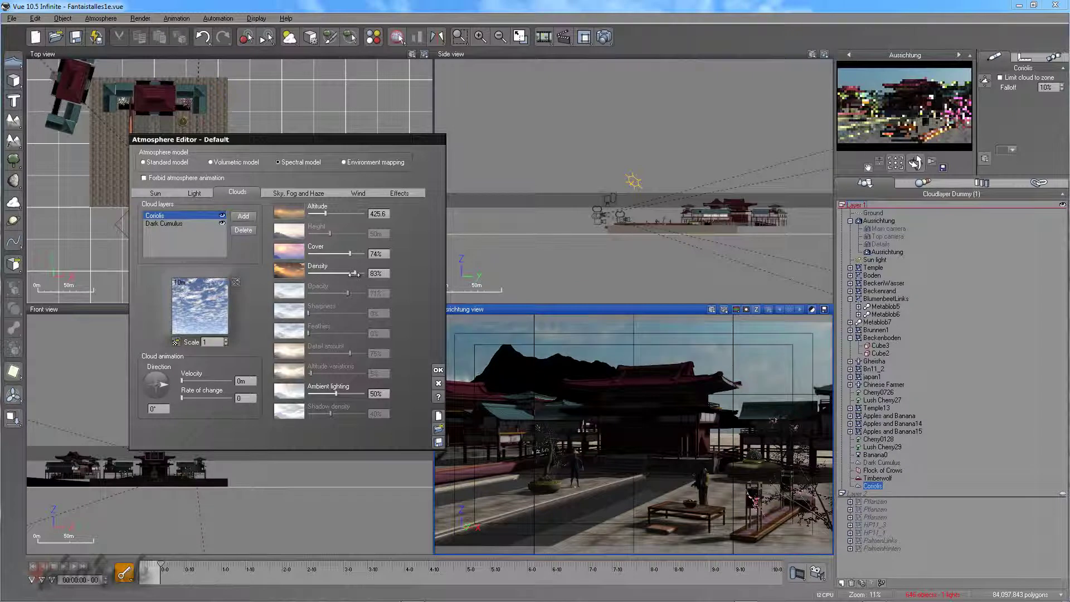
pyautogui.click(713, 310)
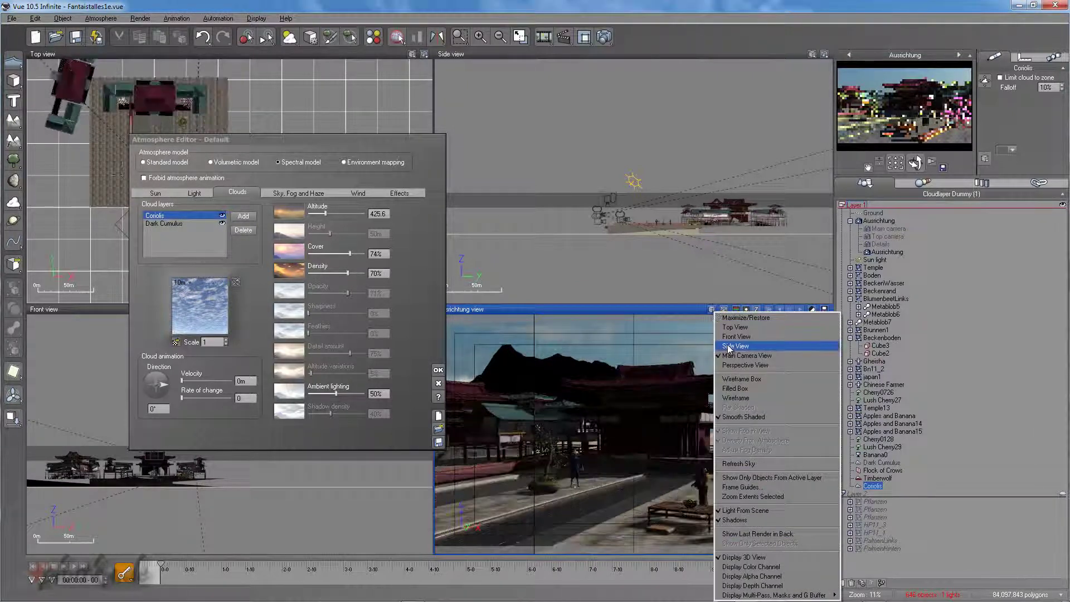
pyautogui.click(746, 463)
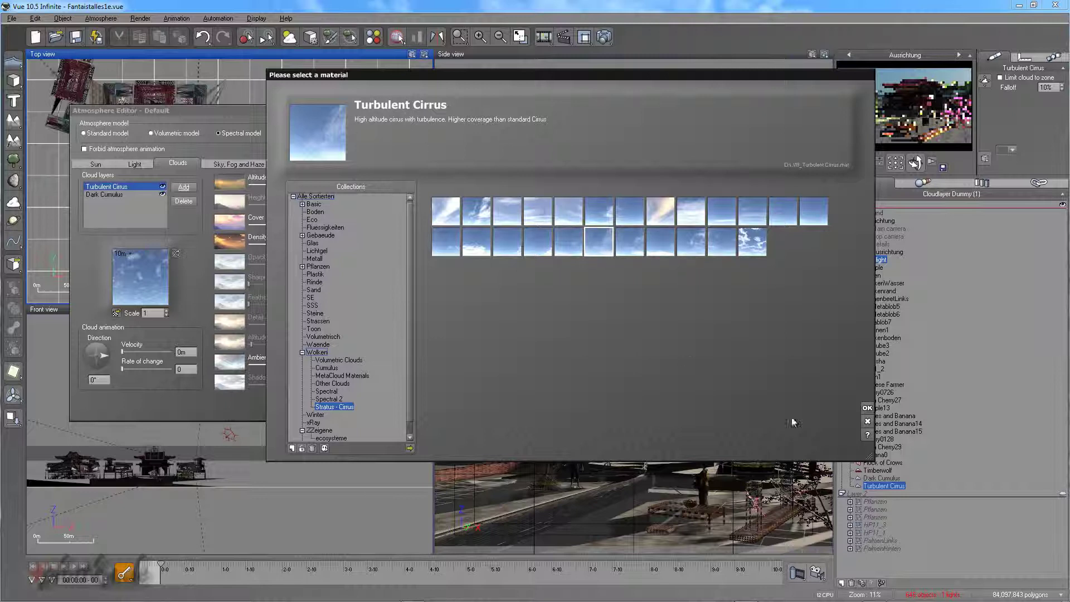
# Cancel the cloud material selection and close the Atmosphere Editor without applying its changes
pyautogui.click(868, 422)
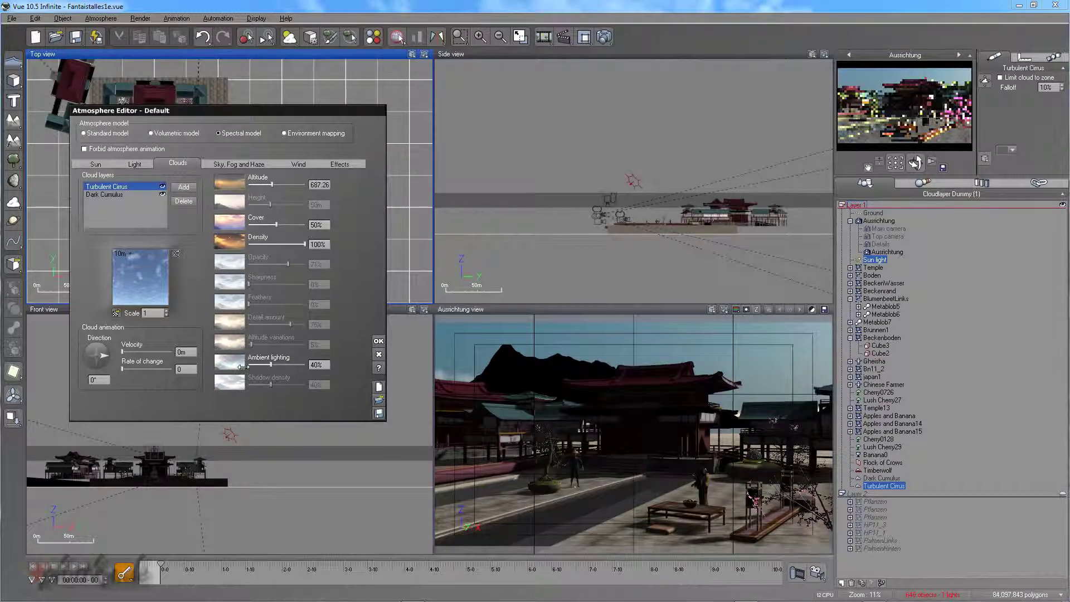
pyautogui.moveTo(316, 365); pyautogui.dragTo(314, 370)
pyautogui.click(378, 355)
pyautogui.click(378, 356)
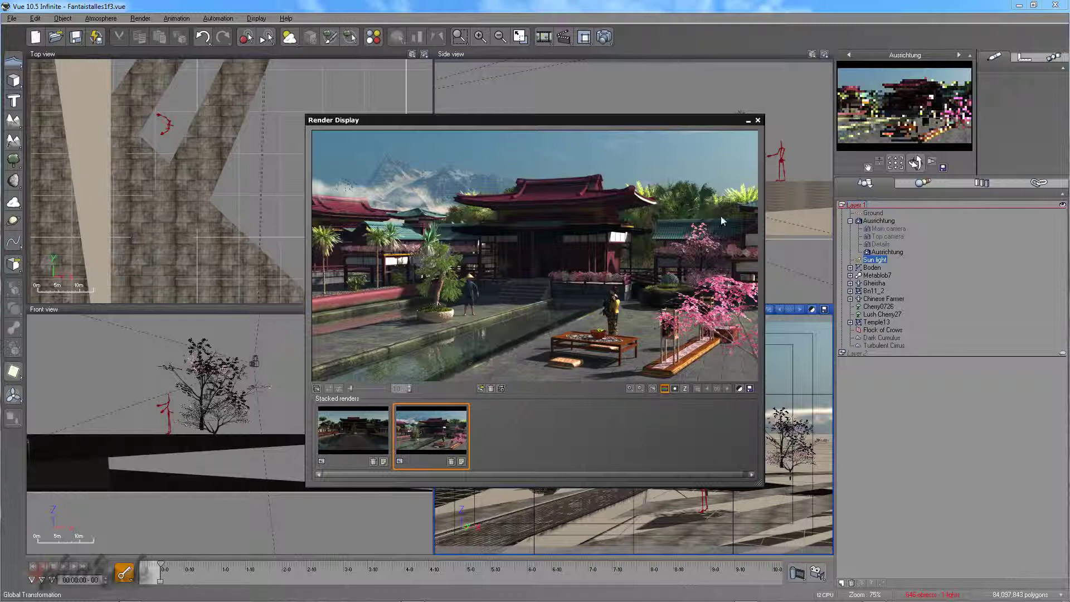
# Compare the last render with the finished temple picture on the desktop background, viewing the render a second time
pyautogui.click(758, 120)
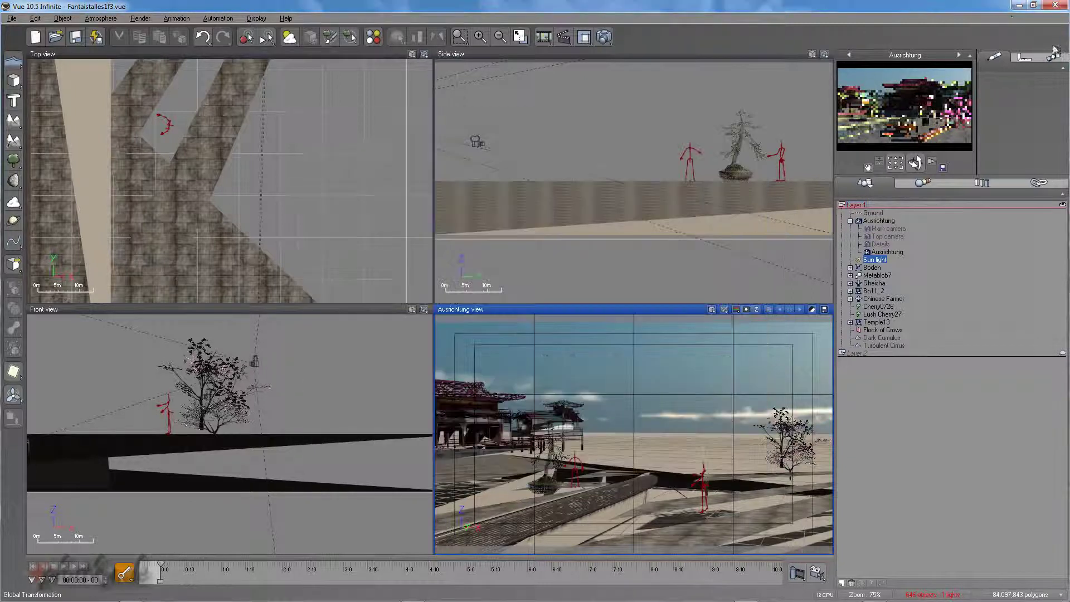
pyautogui.click(1018, 7)
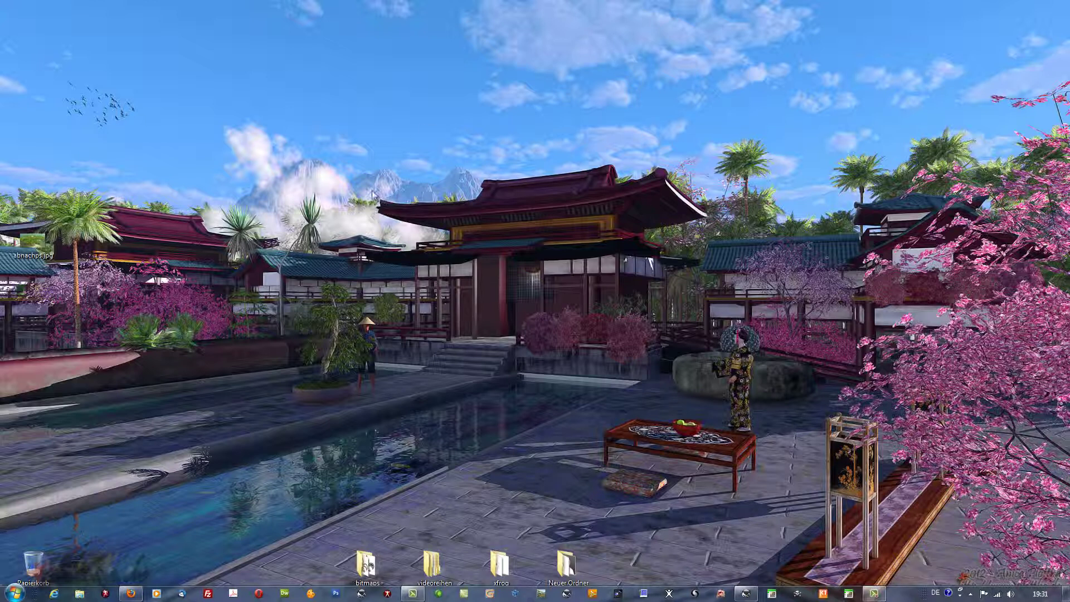
pyautogui.click(746, 594)
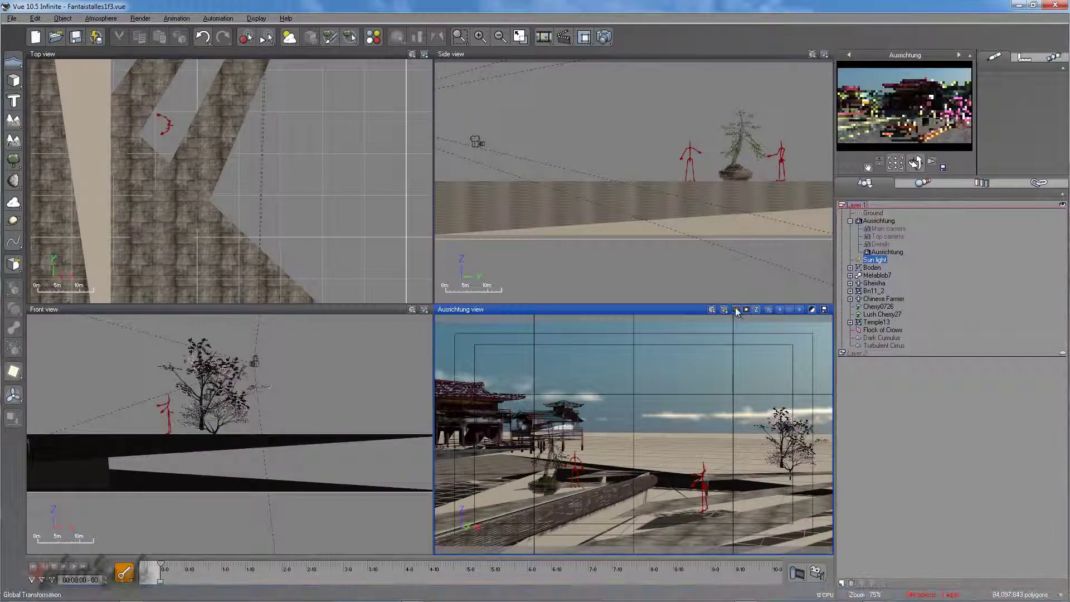
pyautogui.click(737, 309)
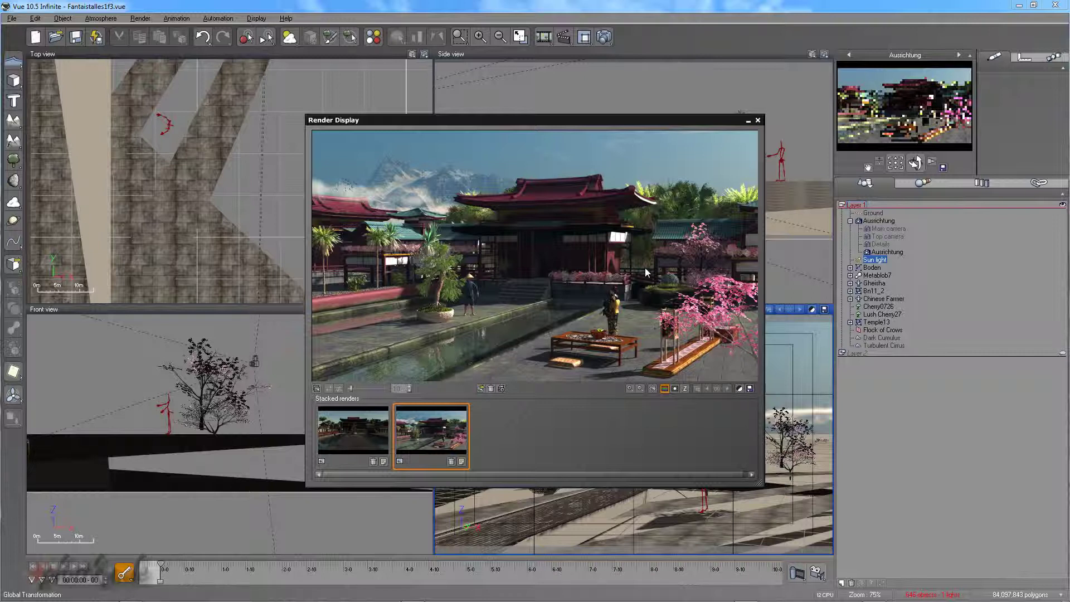
pyautogui.click(758, 119)
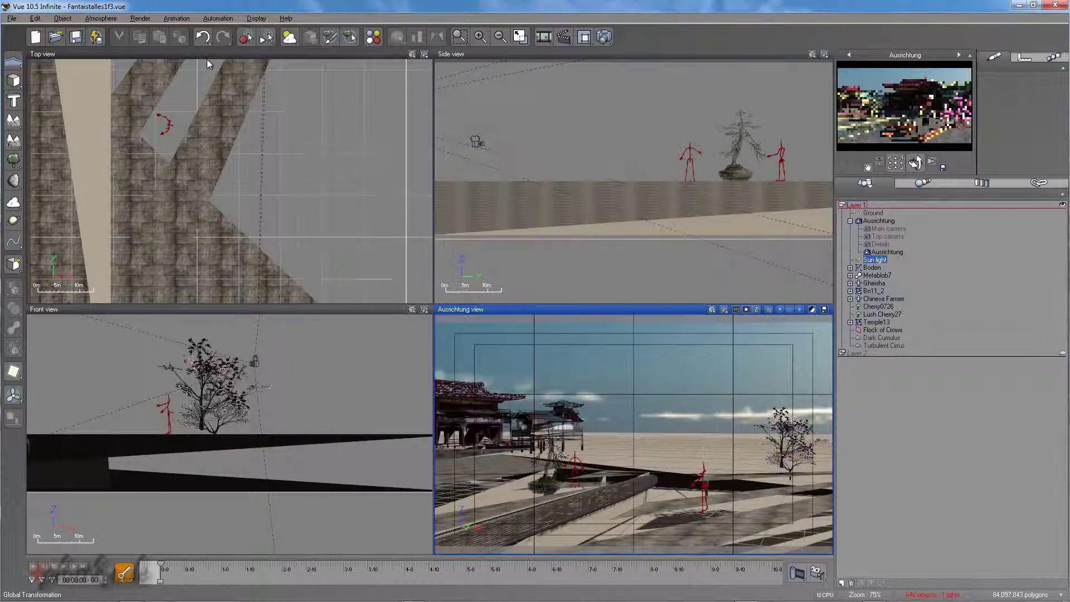
# Set the atmosphere's quality boost in the Sky, Fog and Haze global settings to 1
pyautogui.click(101, 18)
pyautogui.click(111, 66)
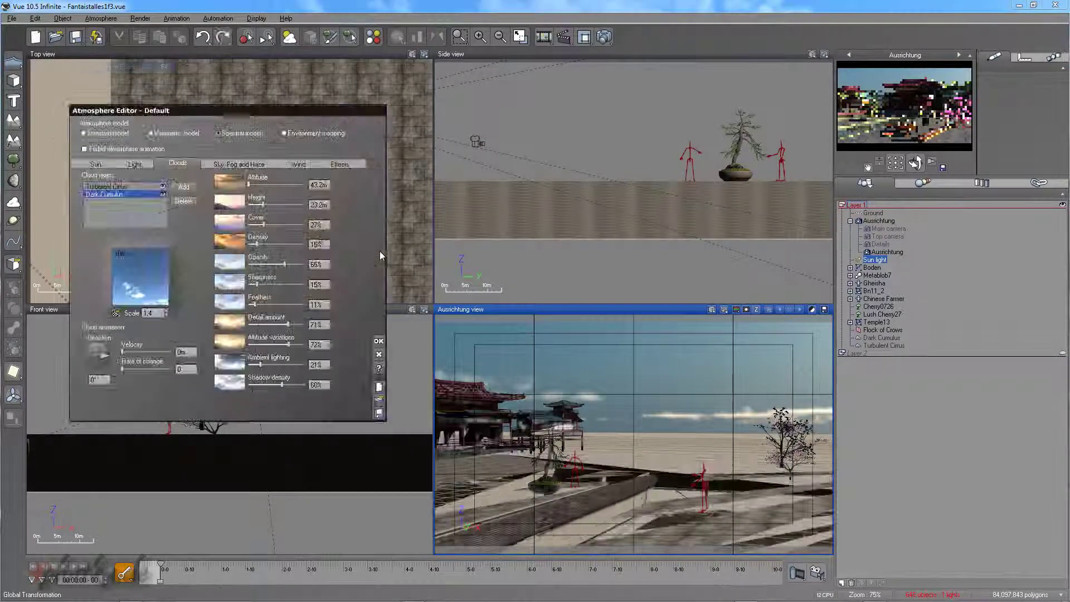
pyautogui.click(136, 165)
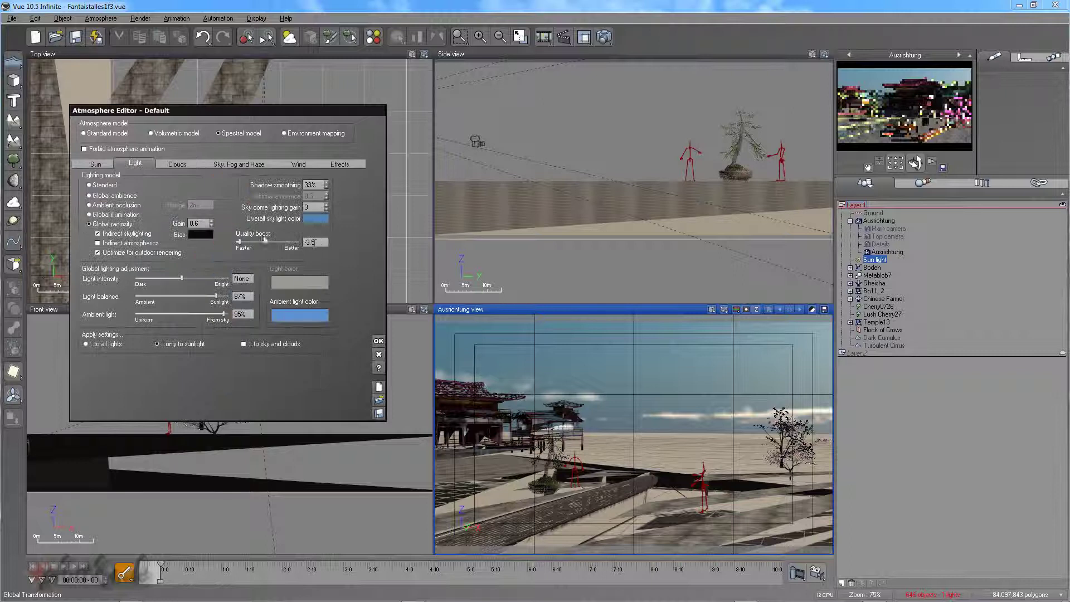
pyautogui.click(245, 165)
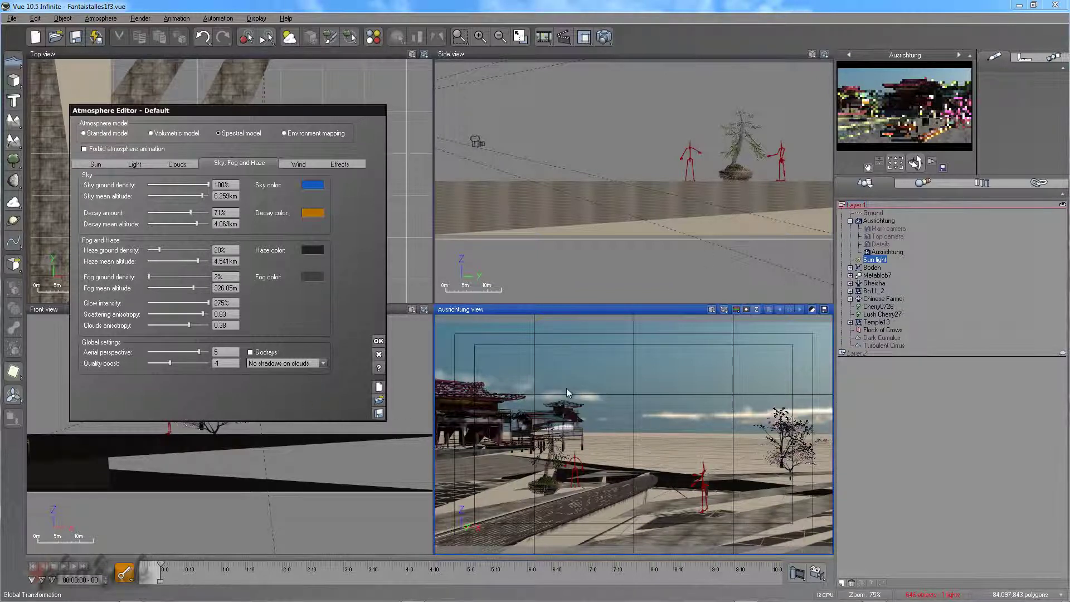
pyautogui.click(226, 364)
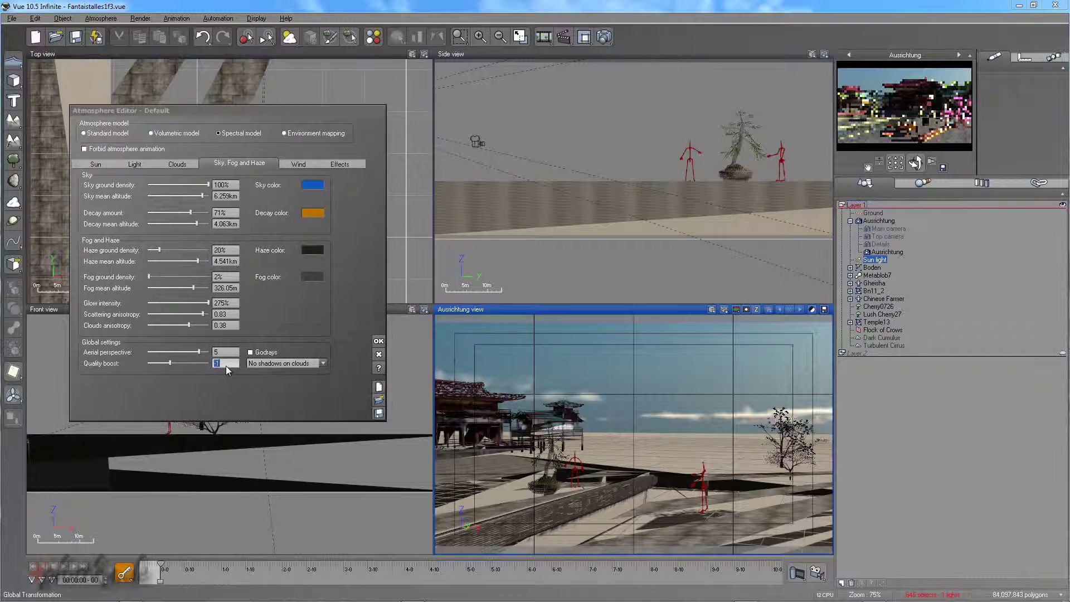
pyautogui.write('1')
# Raise the global radiosity lighting's quality boost to -1.5 and accept the atmosphere settings
pyautogui.click(135, 164)
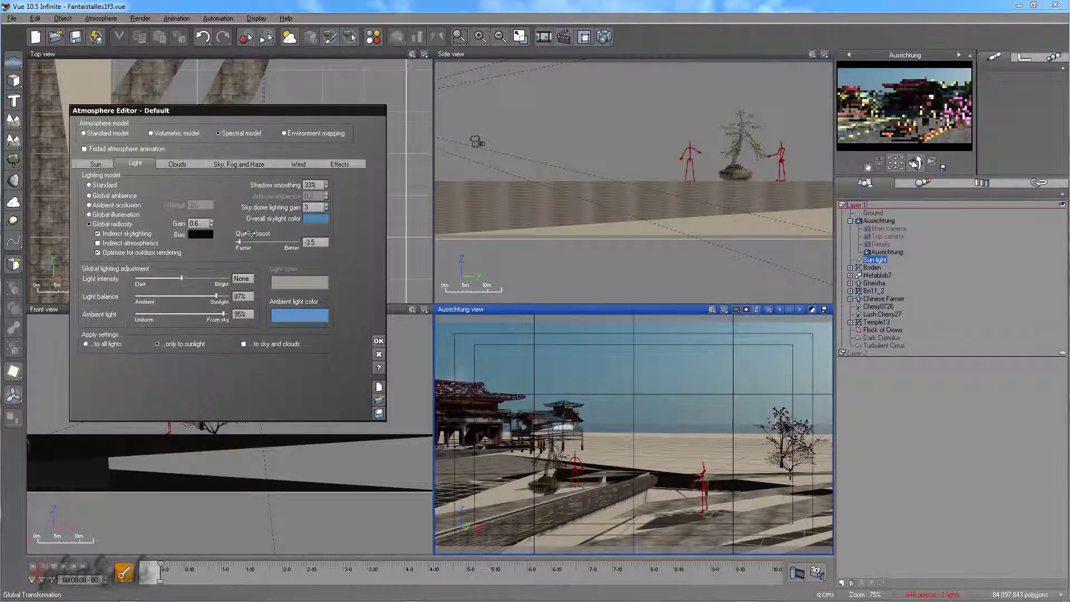
pyautogui.moveTo(239, 244); pyautogui.dragTo(255, 246)
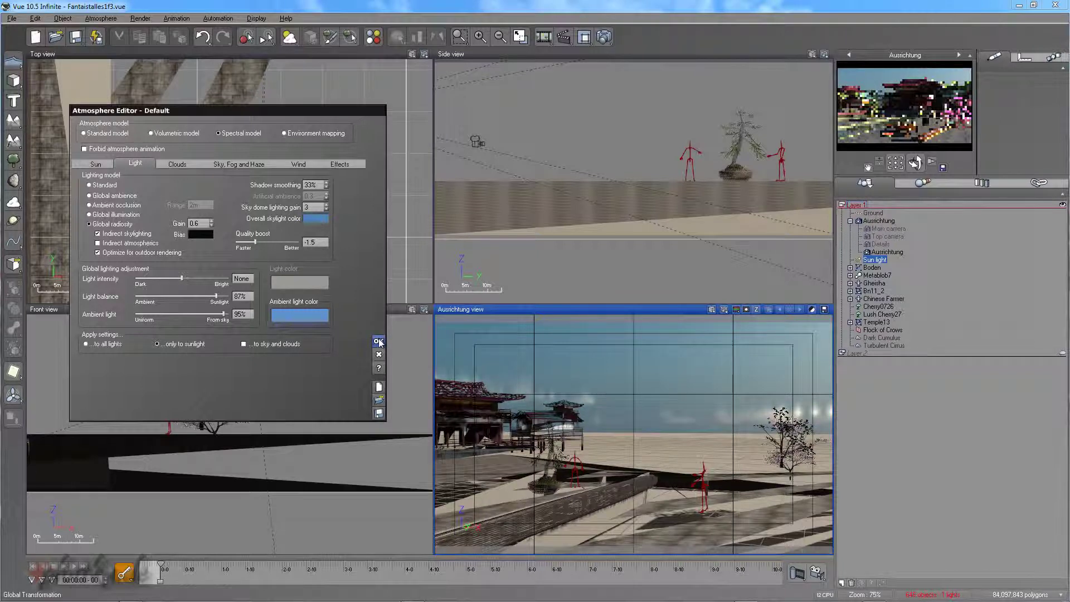
pyautogui.click(379, 341)
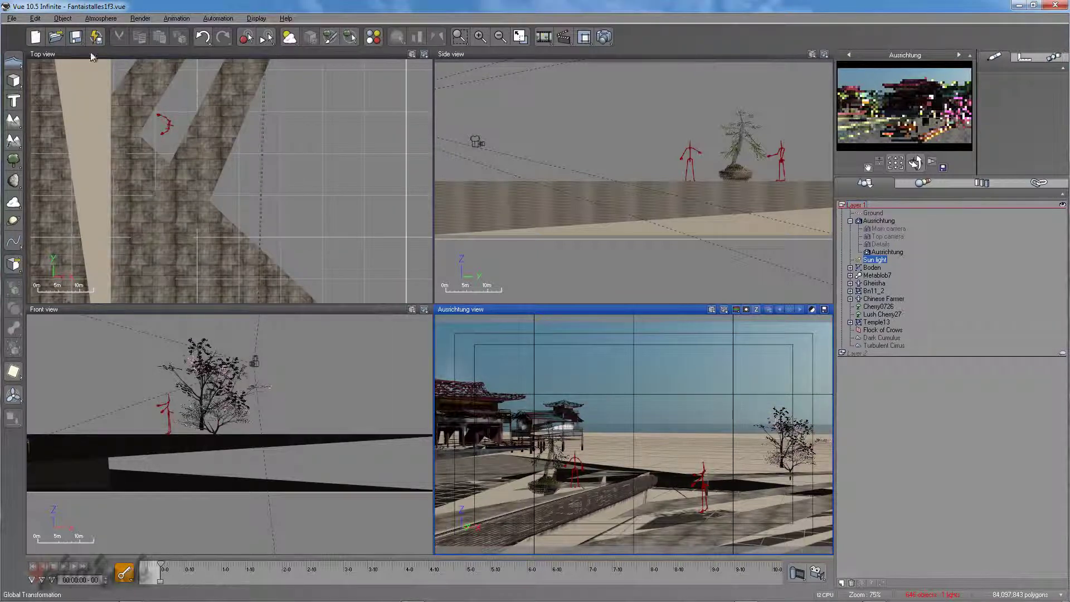
# Set a custom render size of 1024 x 576 pixels in the render options
pyautogui.click(140, 19)
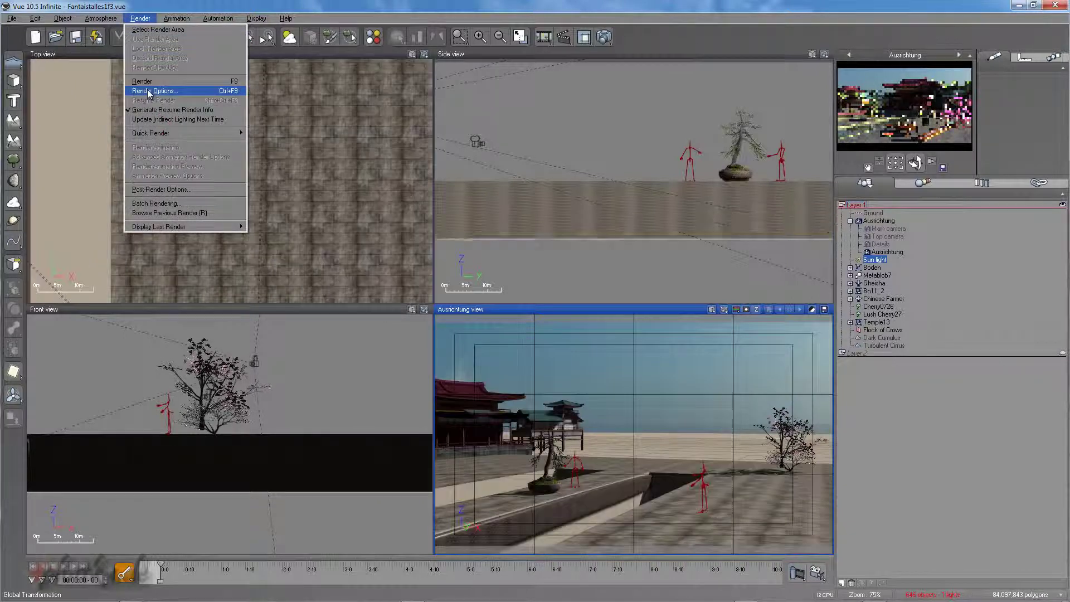
pyautogui.click(153, 90)
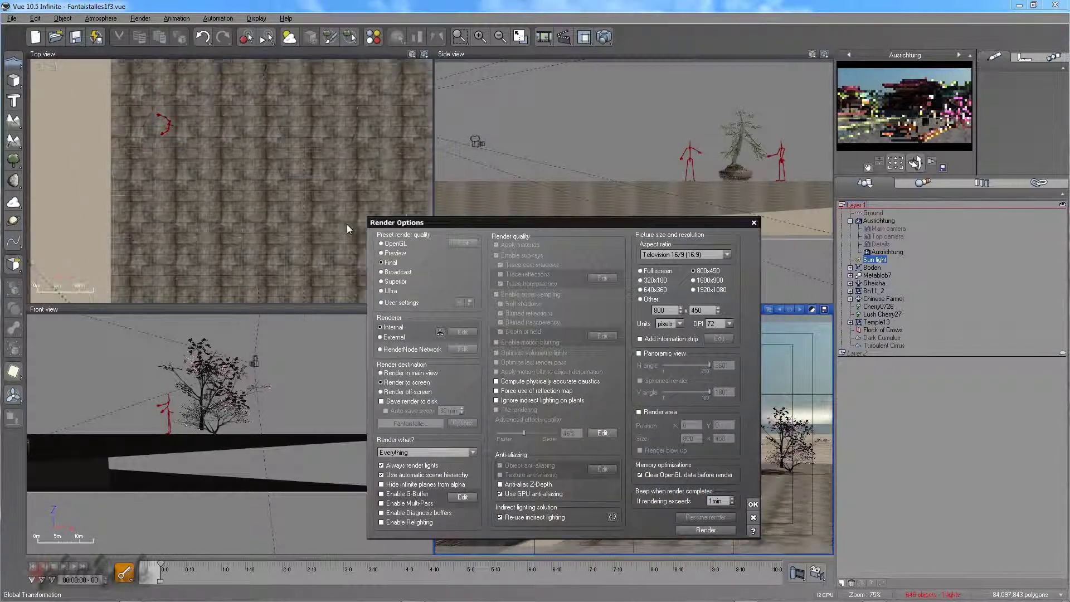
pyautogui.doubleClick(663, 310)
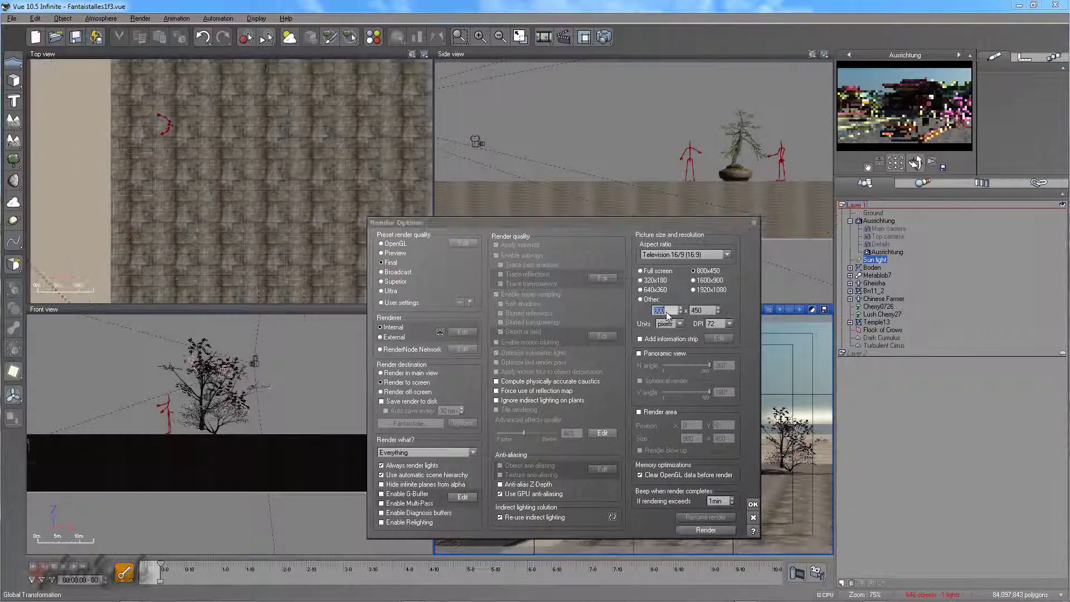
pyautogui.write('1024')
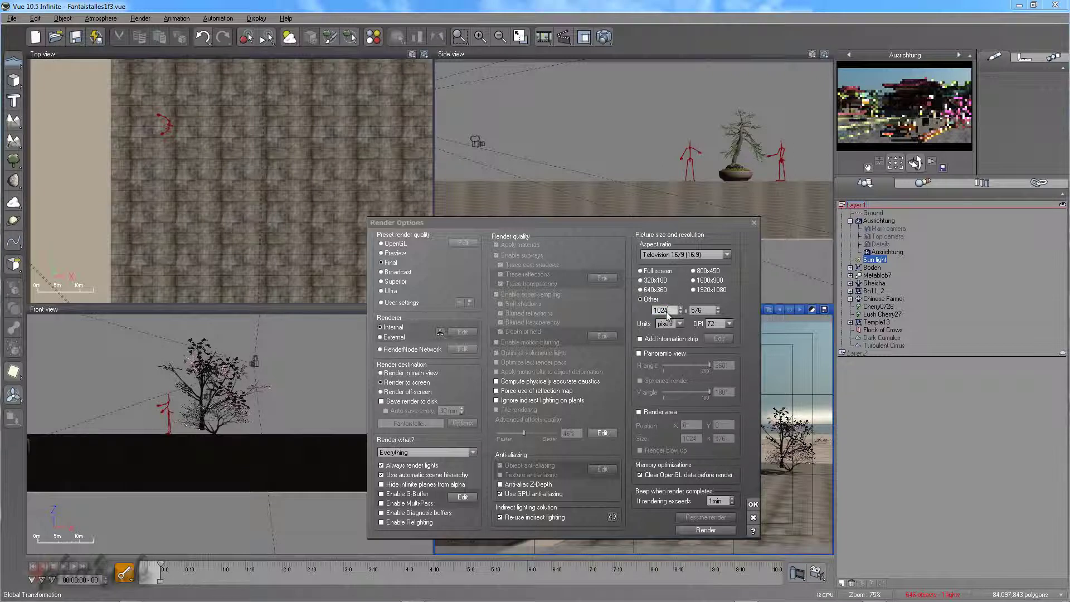